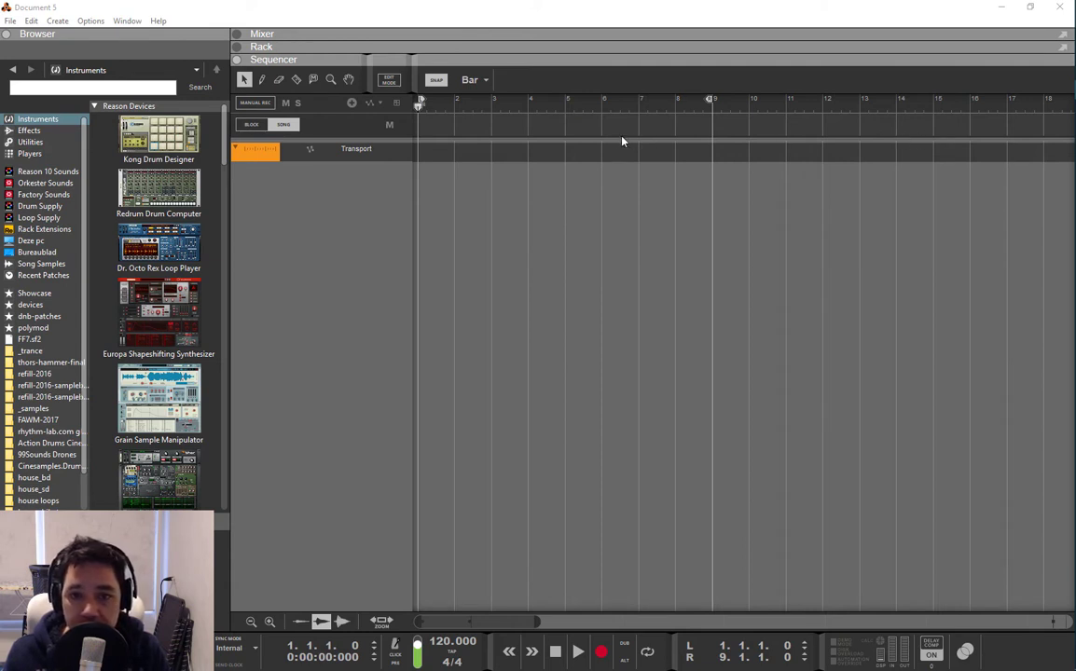
- Add a Redrum Drum Computer and browse its patches at the Reason Factory Sound Bank root folder
left_click_drag(158, 186, 288, 209)
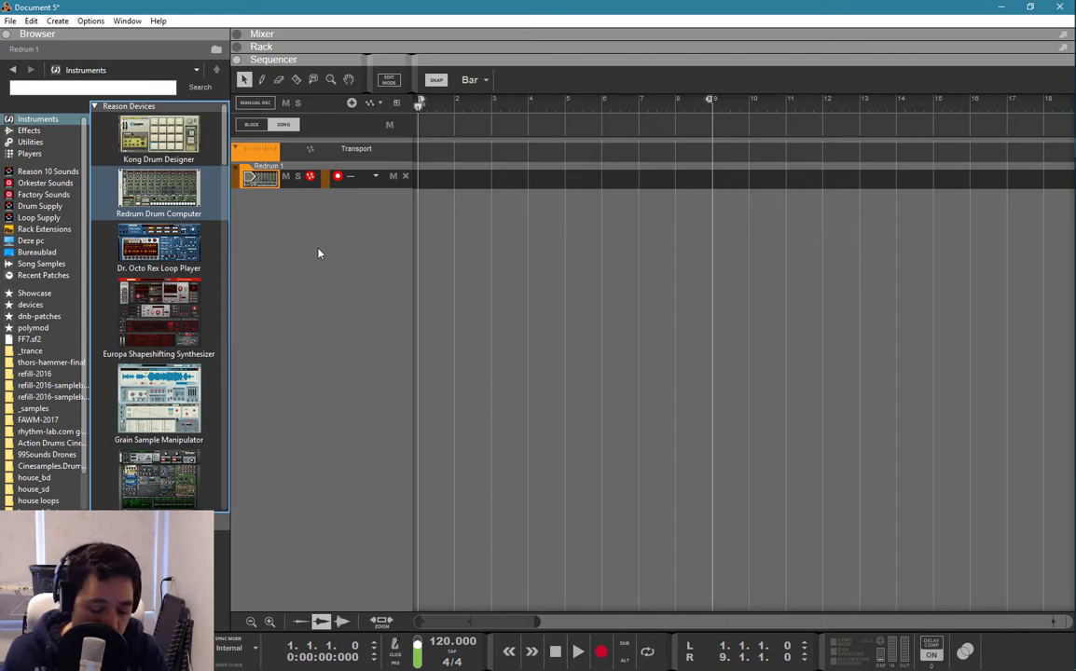
key("F6")
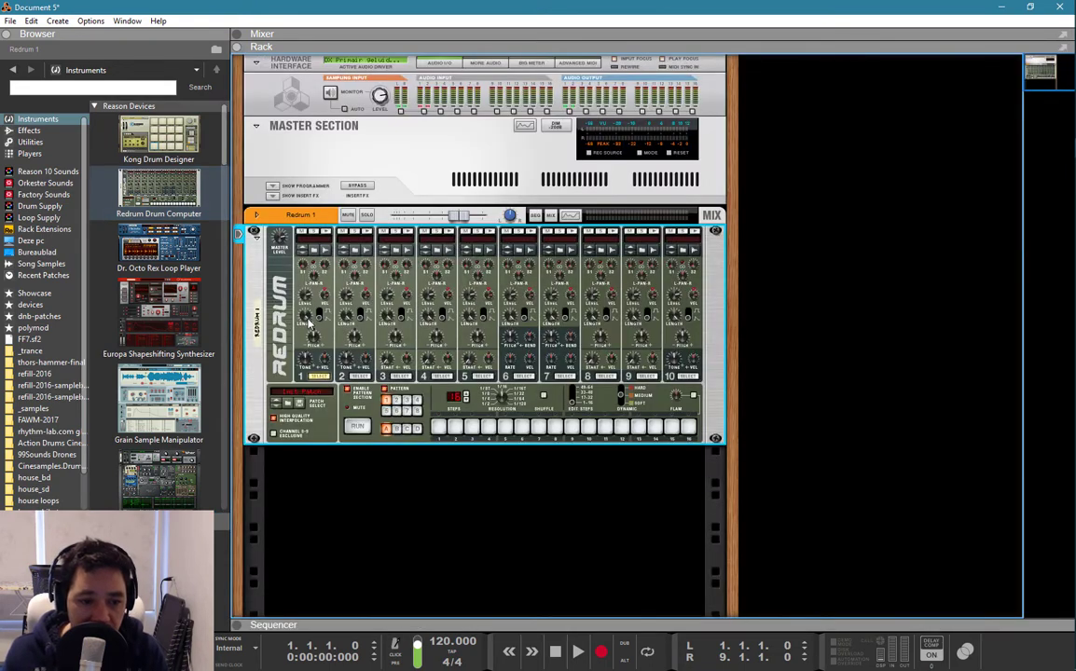
left_click(292, 403)
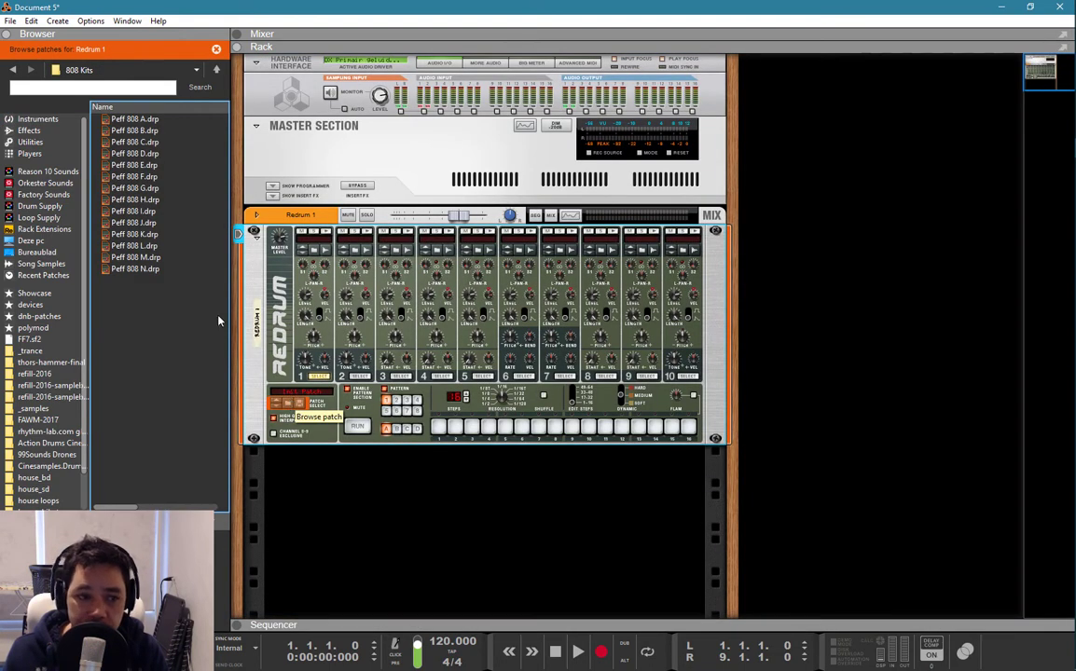
key("BackSpace")
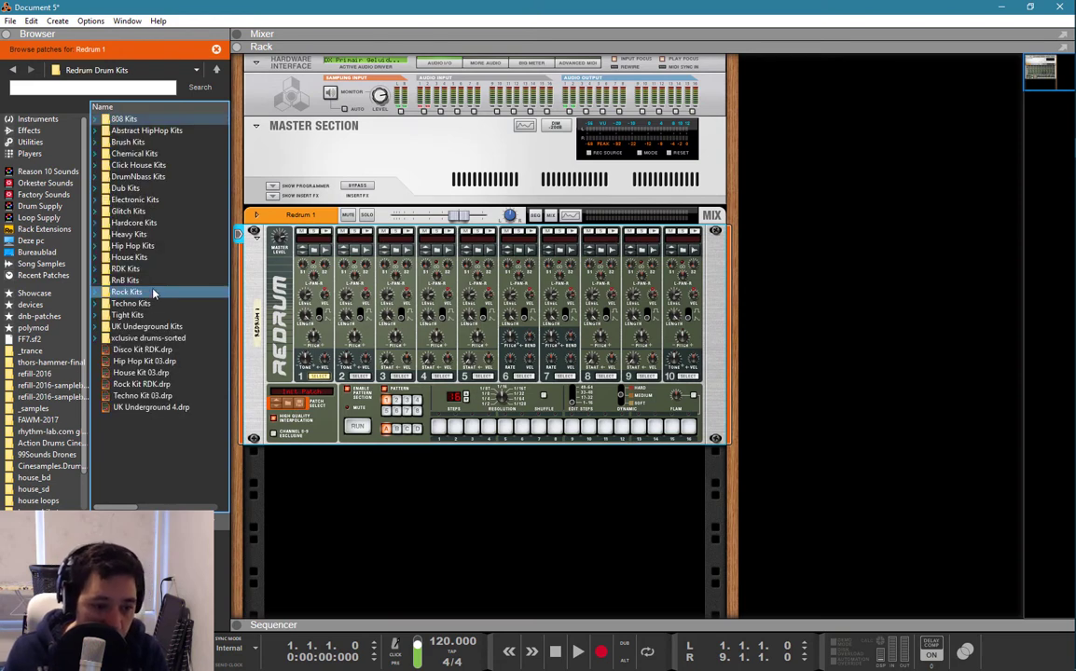
key("BackSpace")
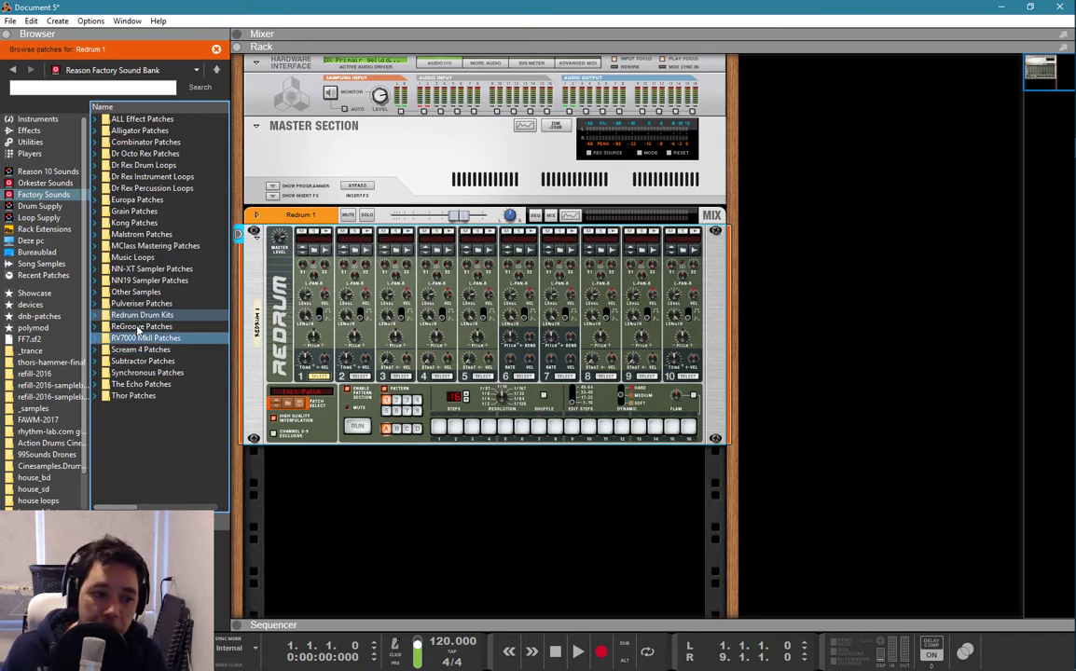
left_click(278, 293)
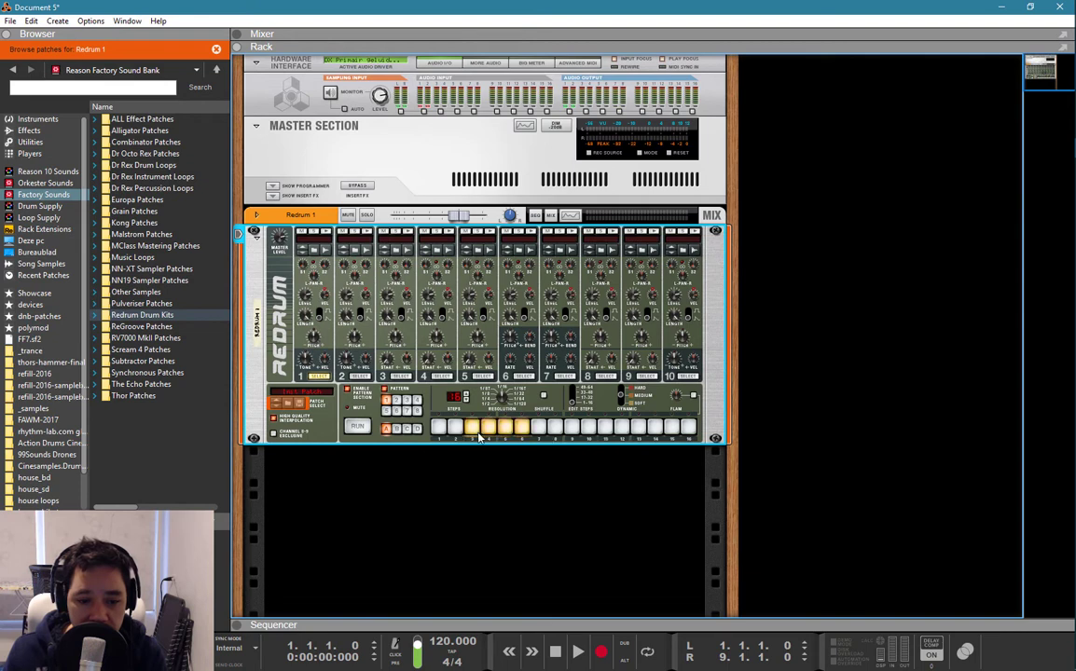
left_click(476, 432)
left_click_drag(472, 429, 562, 429)
left_click(476, 429)
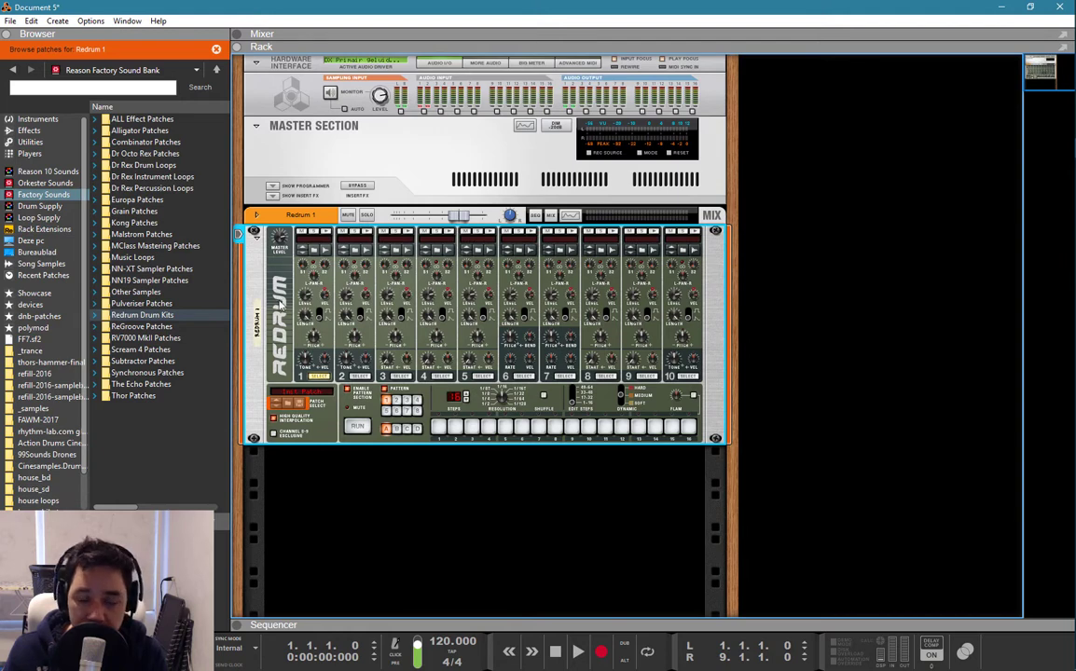
- Load the Dublab TightKit1.drp patch from the Tight Kits folder in Redrum Drum Kits into the Redrum
left_click(175, 304)
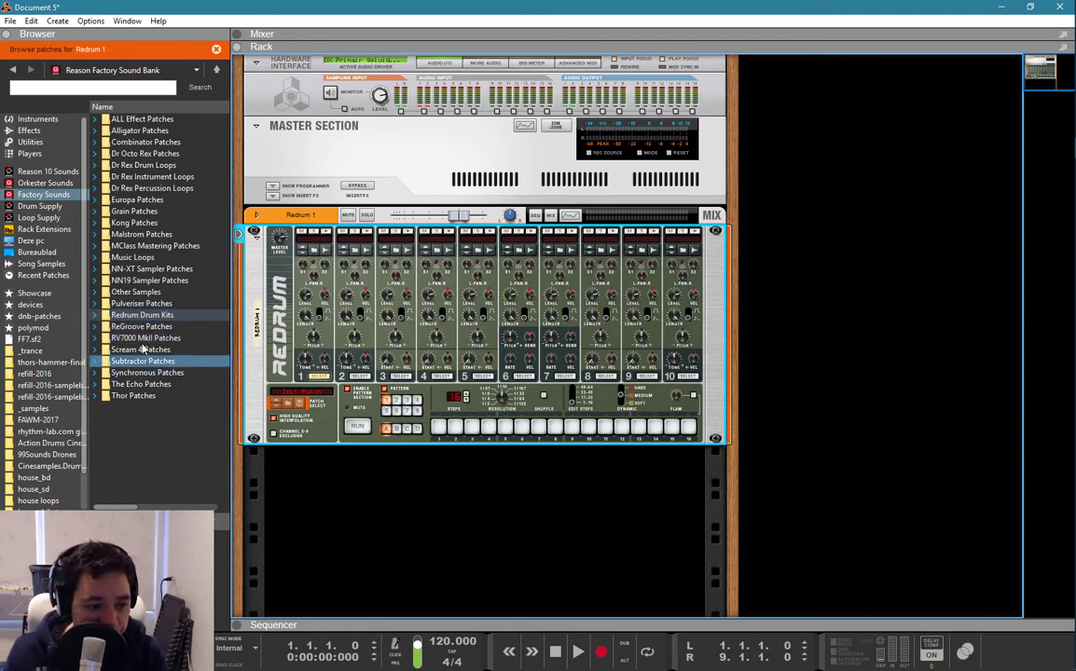
left_click(148, 317)
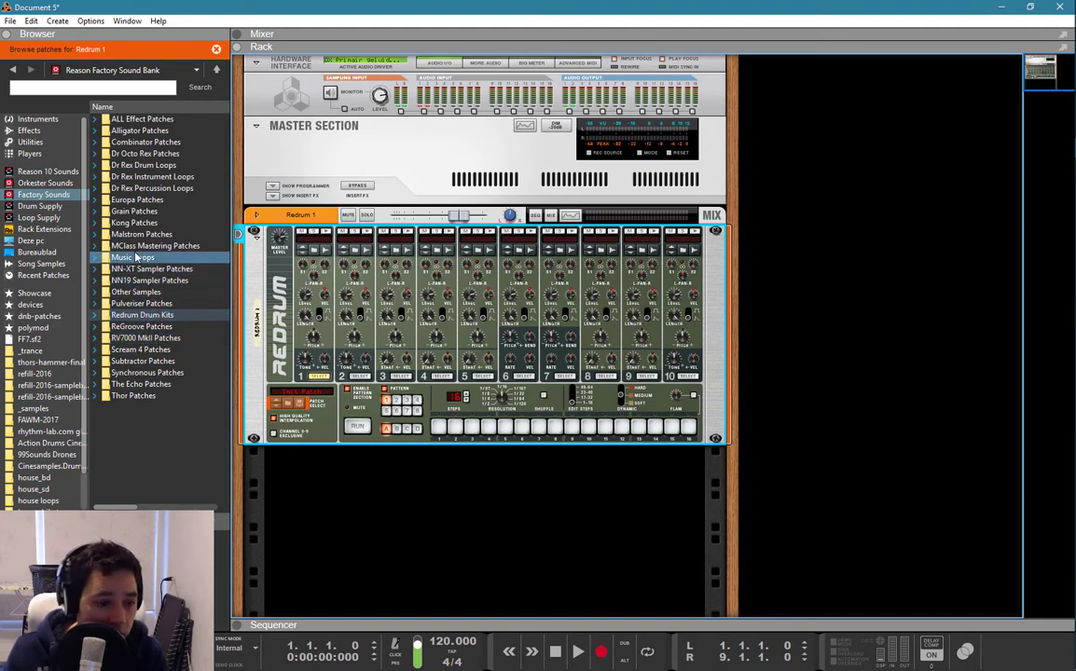
double_click(131, 321)
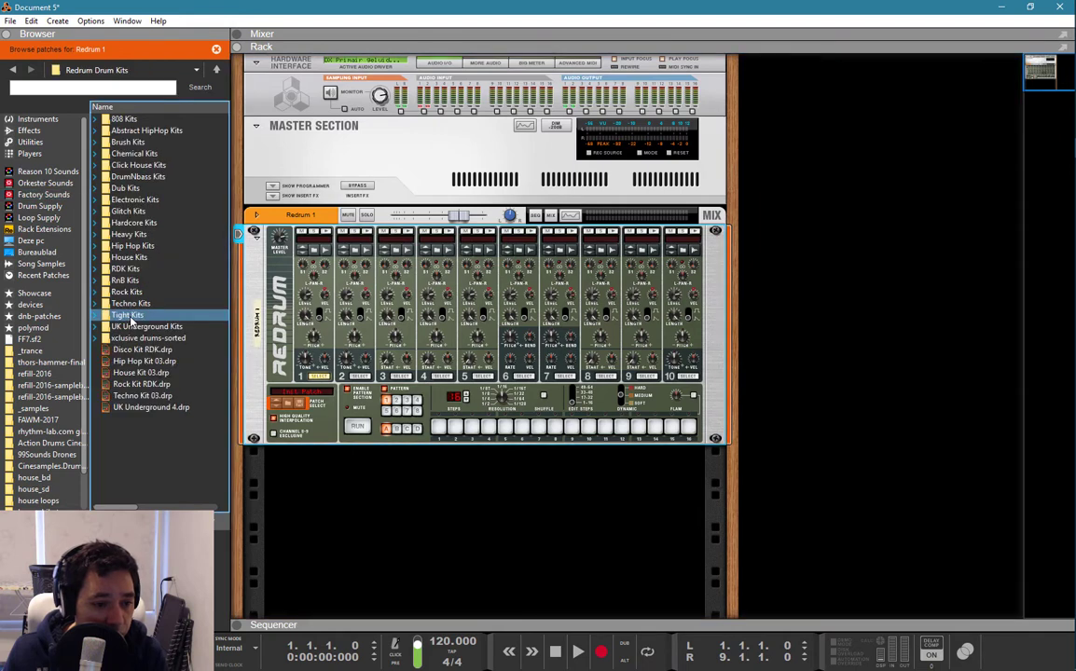
double_click(129, 338)
key("BackSpace")
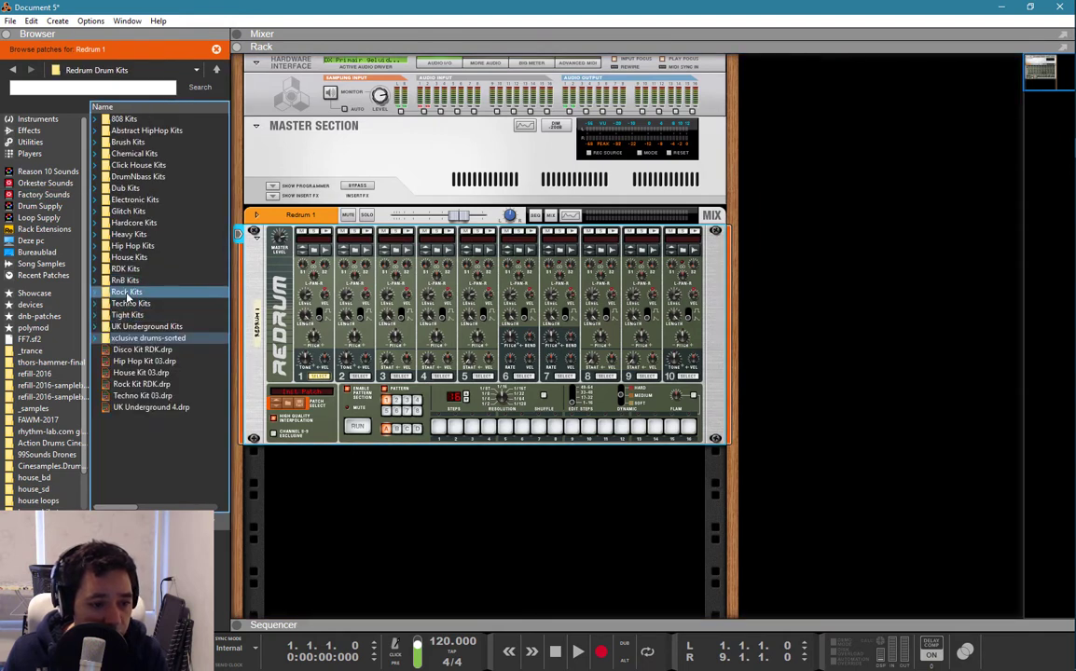
double_click(128, 315)
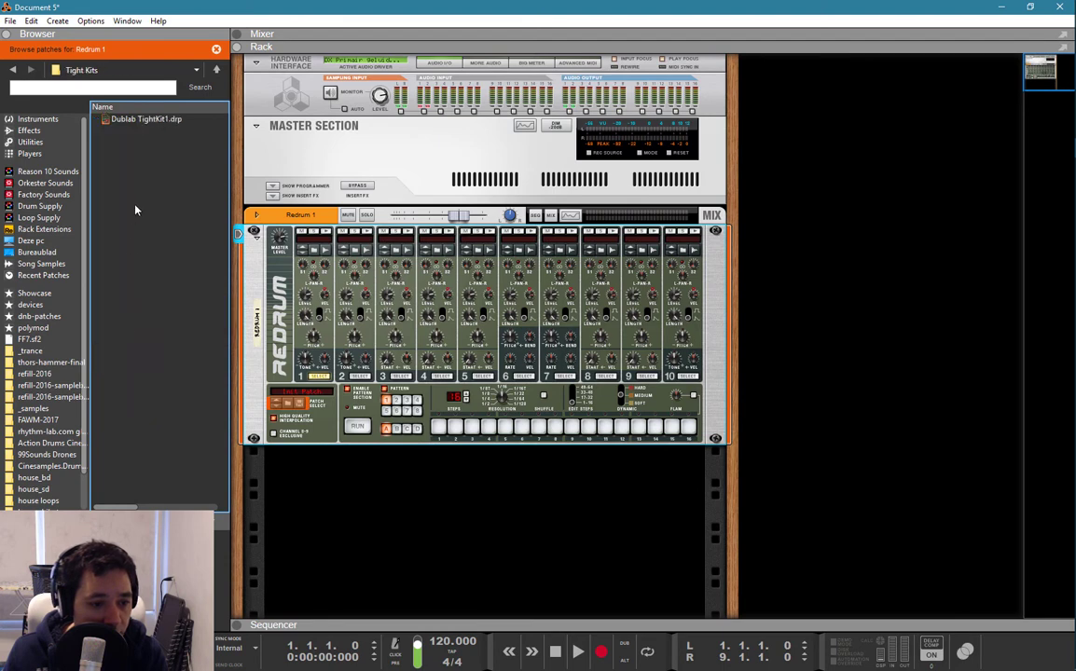
left_click(131, 120)
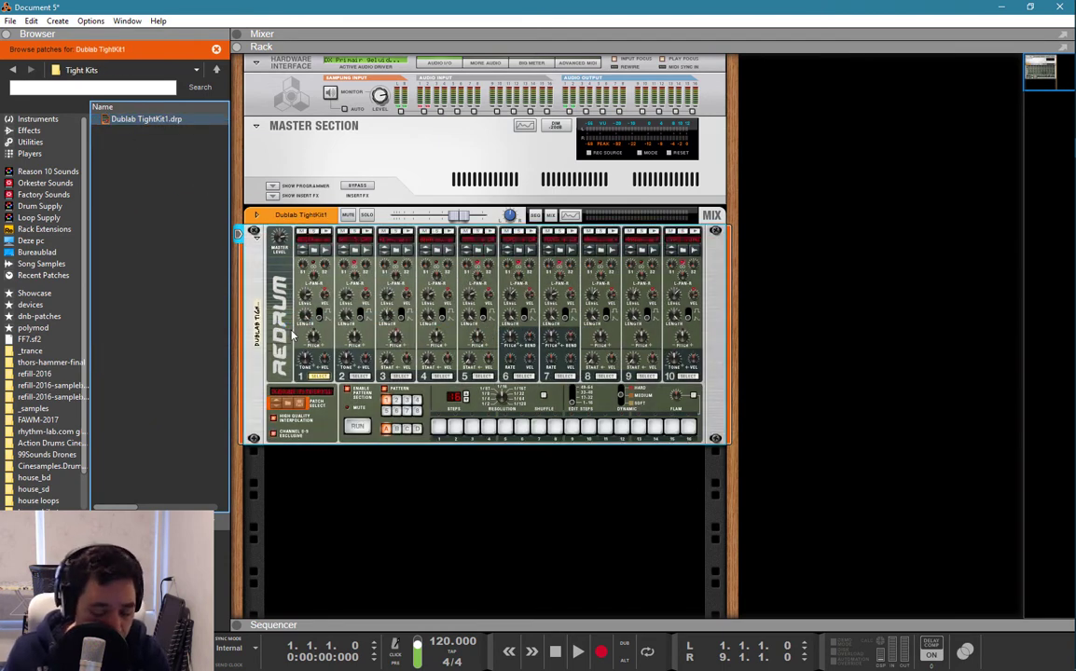
- Delete the Dublab TightKit1 track and its device from the sequencer
key("F7")
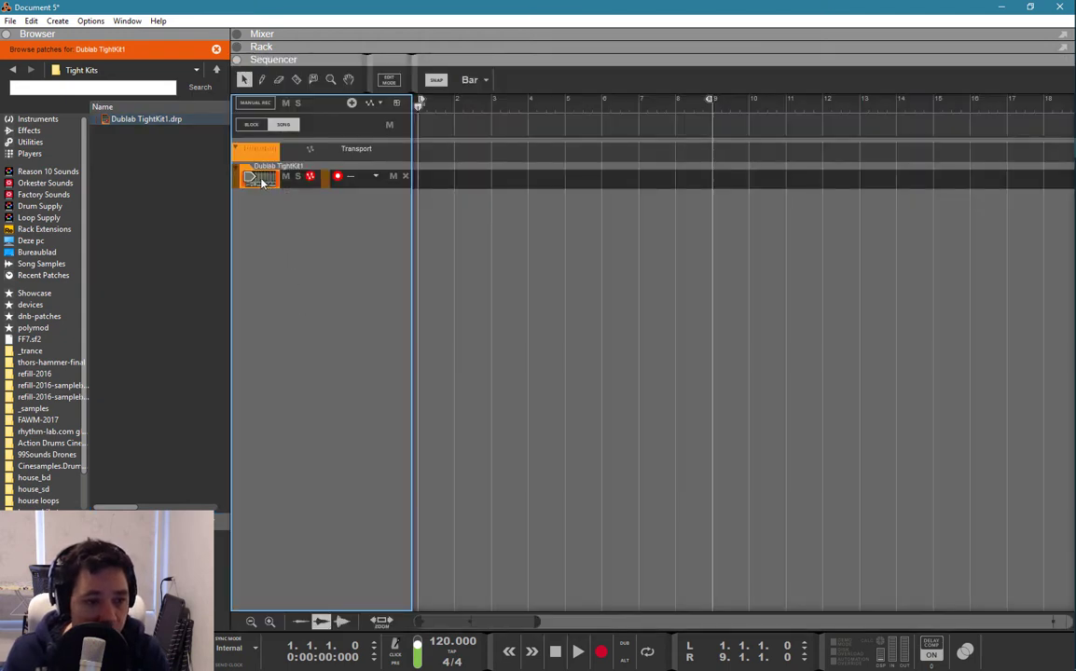
key("Delete")
key("Return")
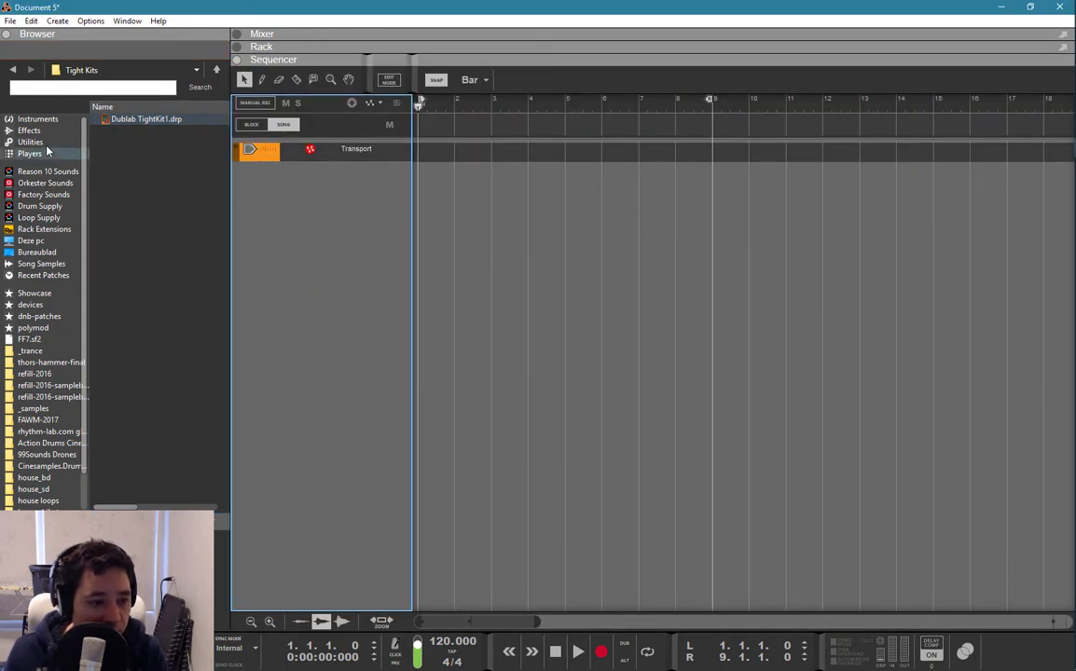
- Create a Redrum track from the factory patch Dublab TightKit1.drp in Redrum Drum Kits, Tight Kits
left_click(44, 194)
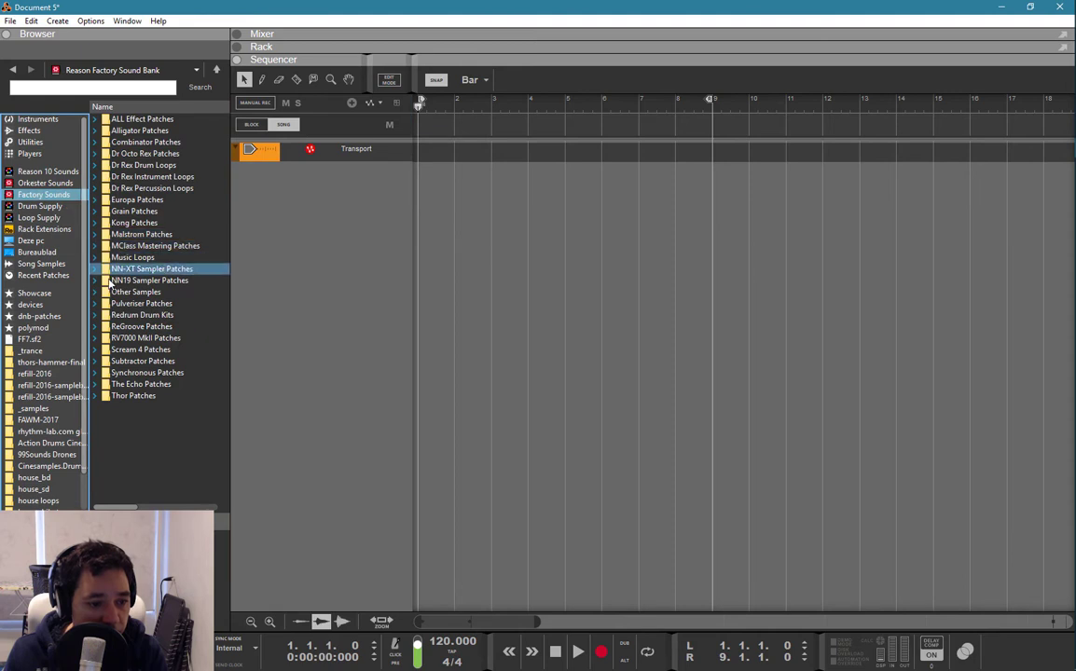
double_click(110, 316)
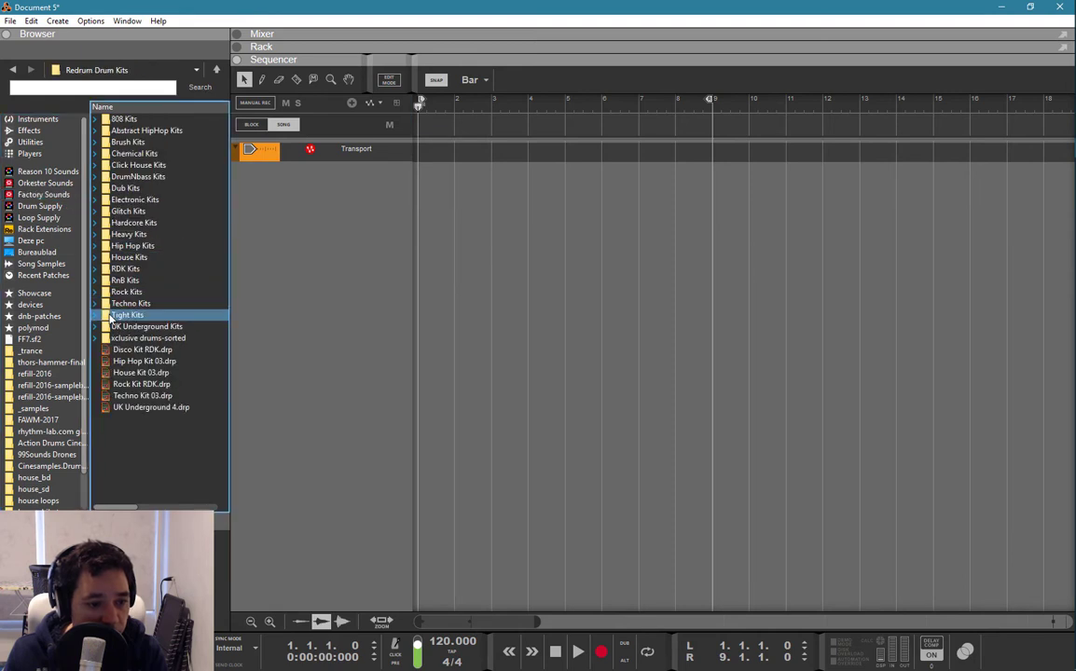
left_click(127, 258)
left_click(125, 280)
left_click(128, 303)
left_click(122, 315)
double_click(122, 315)
left_click_drag(121, 121, 299, 233)
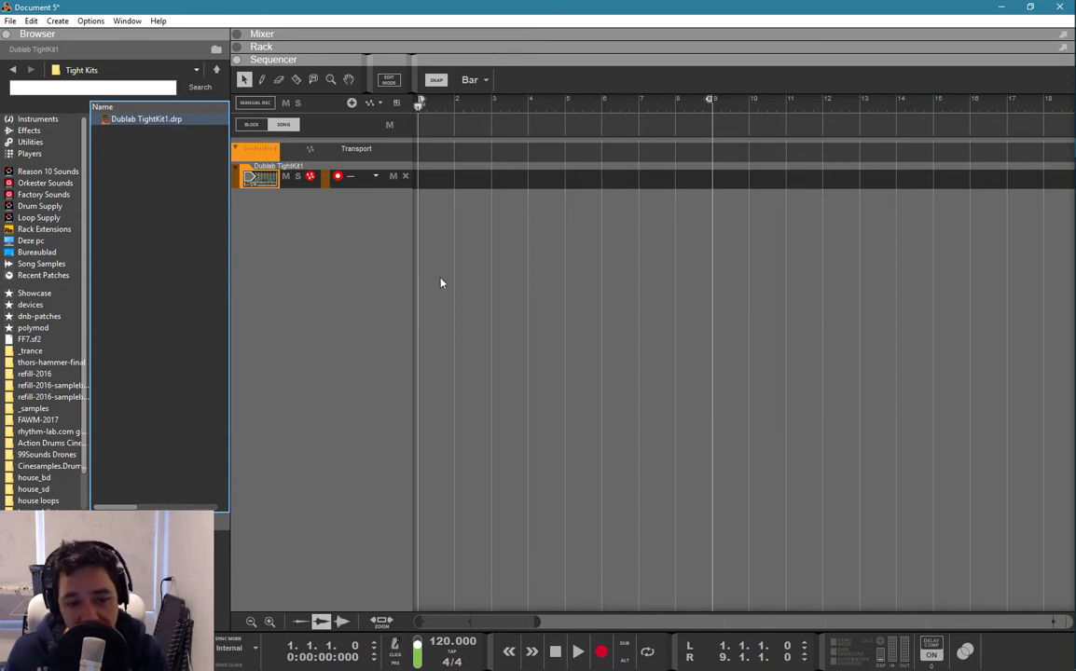
- Run the Redrum pattern and program drum 1 on steps 1 and 11 and drum 2 on steps 5 and 13
key("F6")
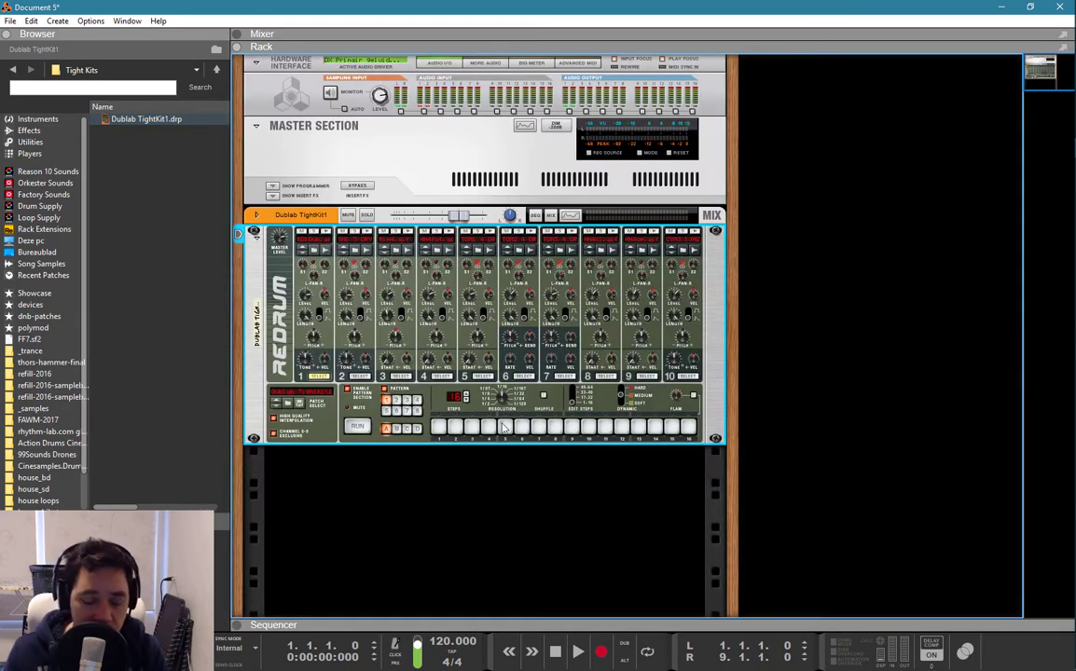
left_click(362, 428)
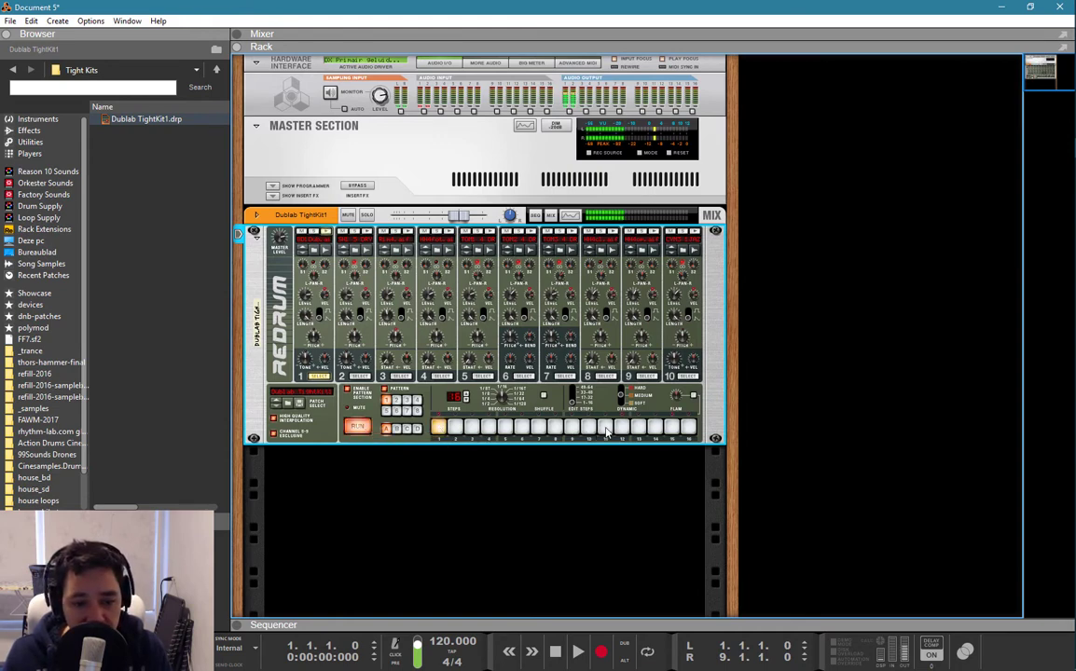
left_click(362, 376)
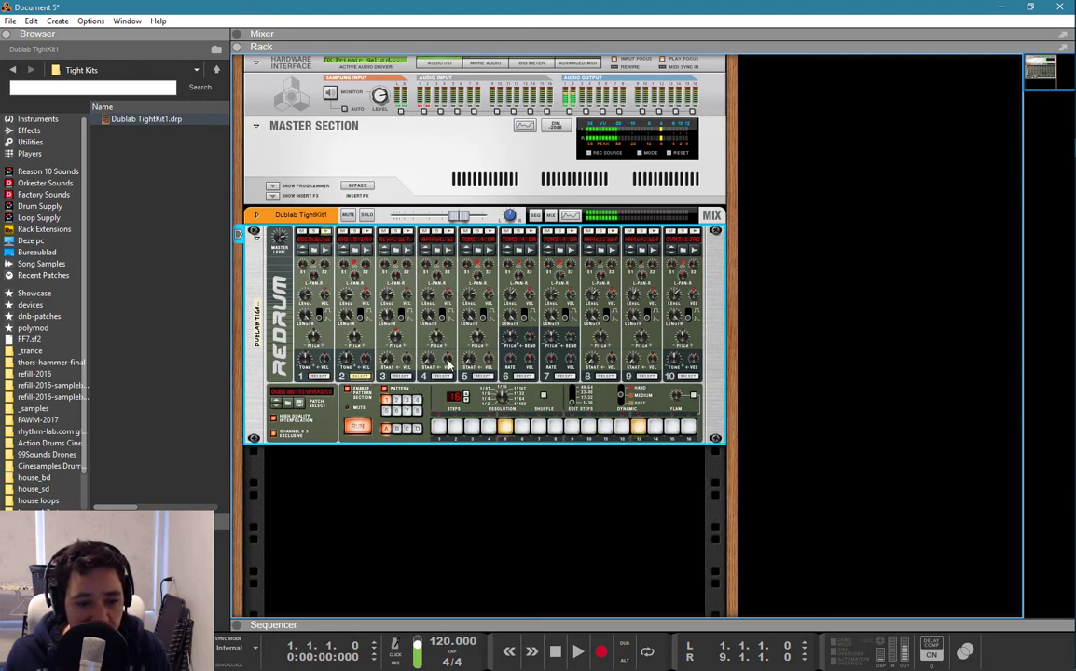
- Program drum 8 with medium hits on steps 1 and 2 and soft hits on steps 3 and 4
left_click(606, 376)
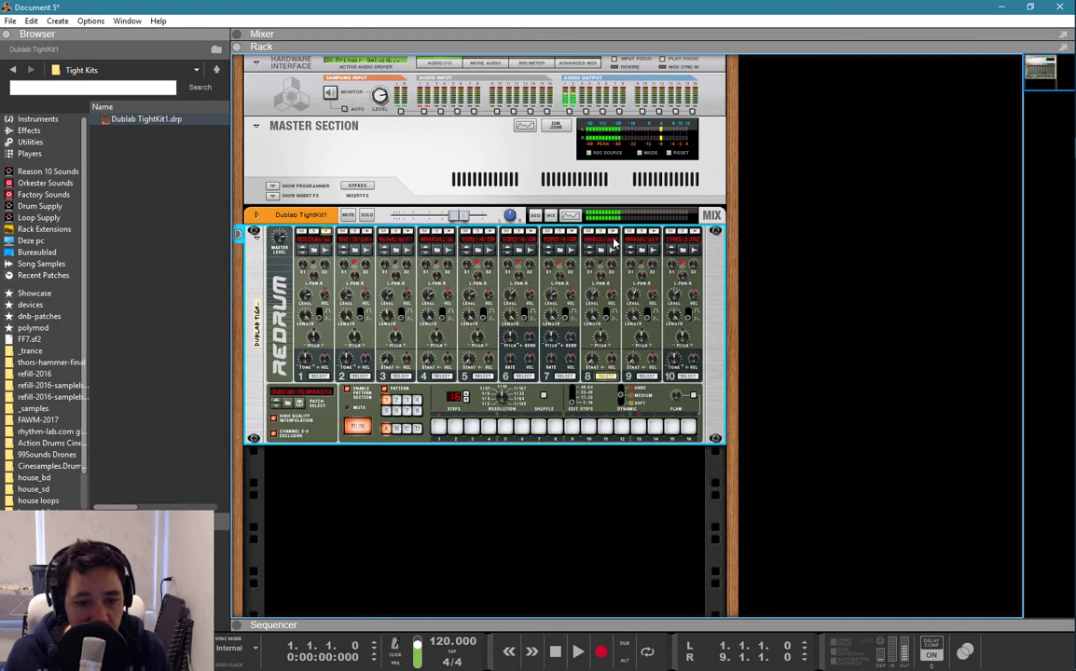
left_click(438, 427)
left_click(470, 427)
left_click(458, 427)
left_click(472, 427)
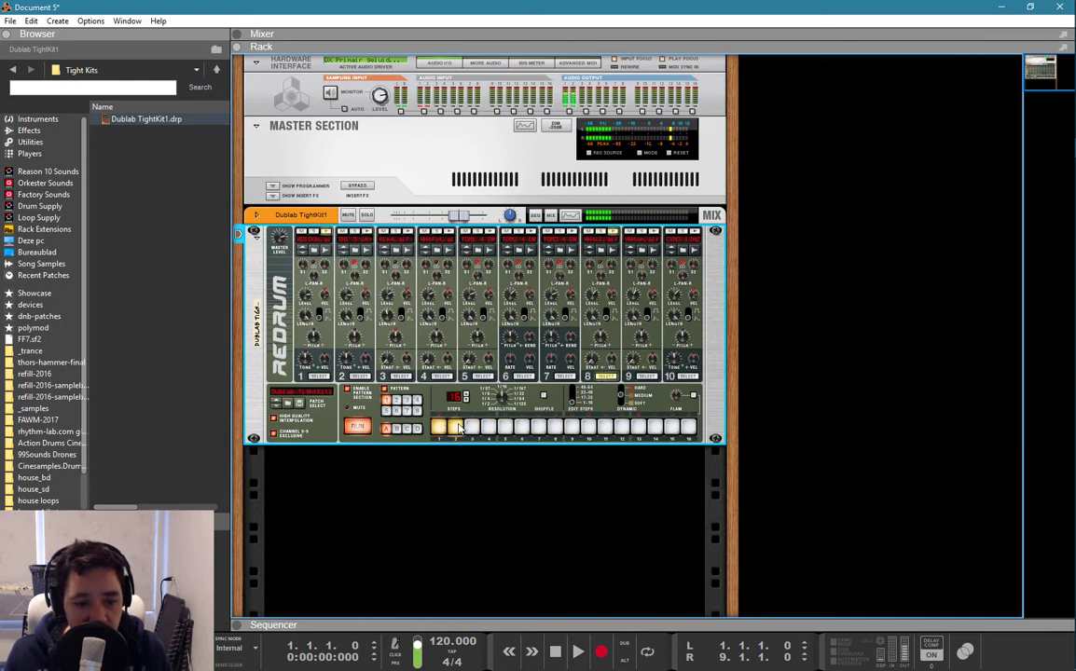
left_click(471, 427)
left_click(488, 427)
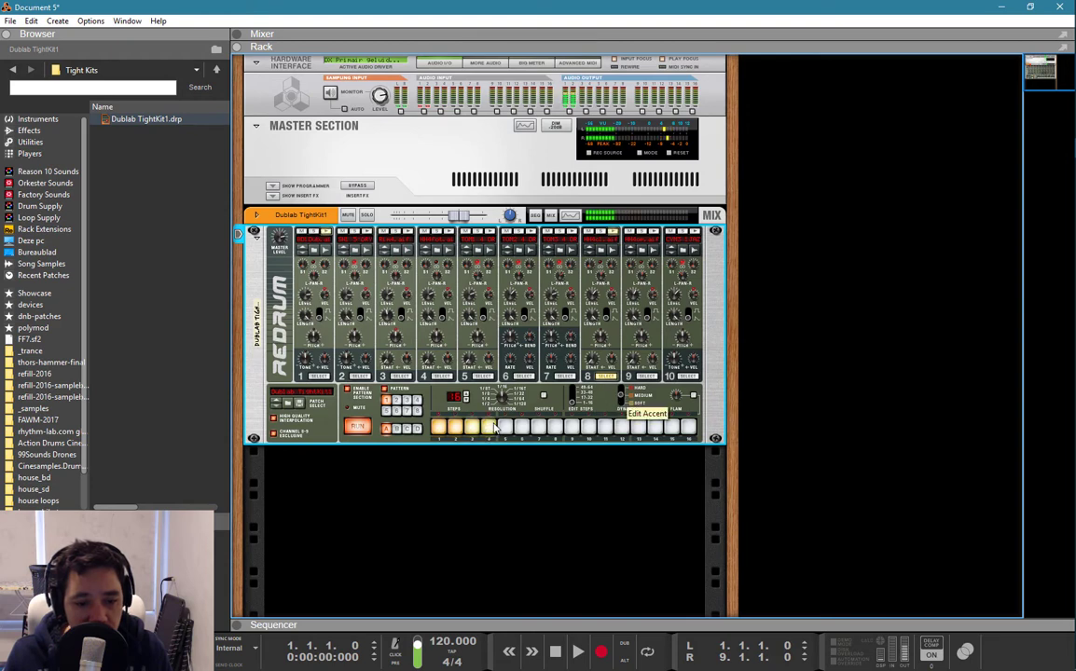
- Add medium drum 8 hits on steps 5, 6, 9, 10, 13 and 14
left_click(506, 427)
left_click(523, 427)
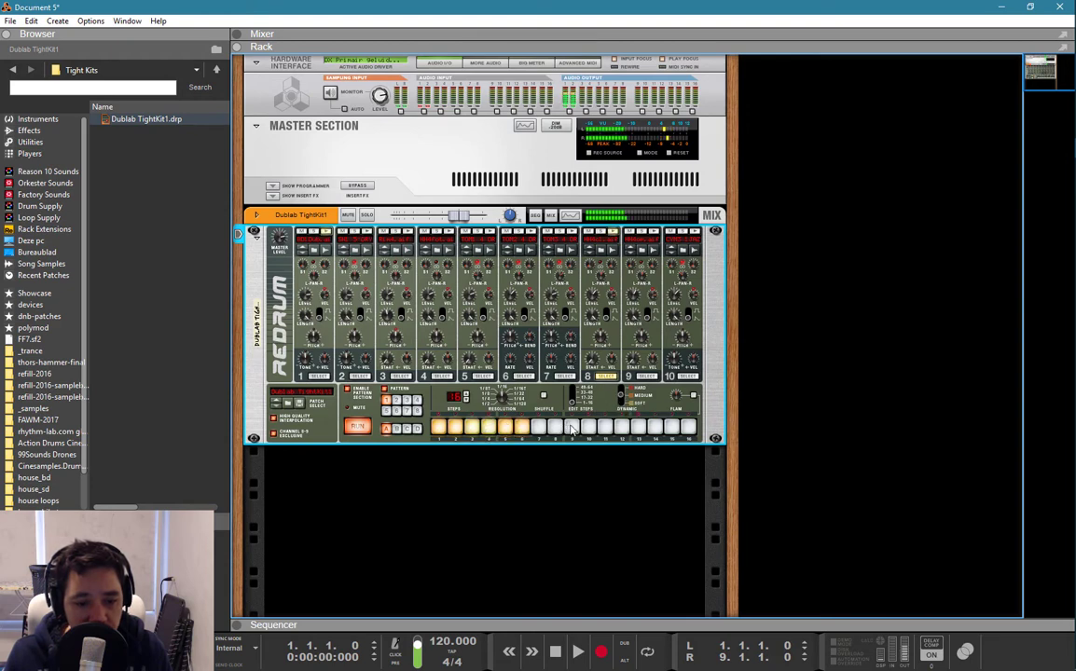
left_click(572, 427)
left_click(588, 427)
left_click(639, 429)
left_click(653, 429)
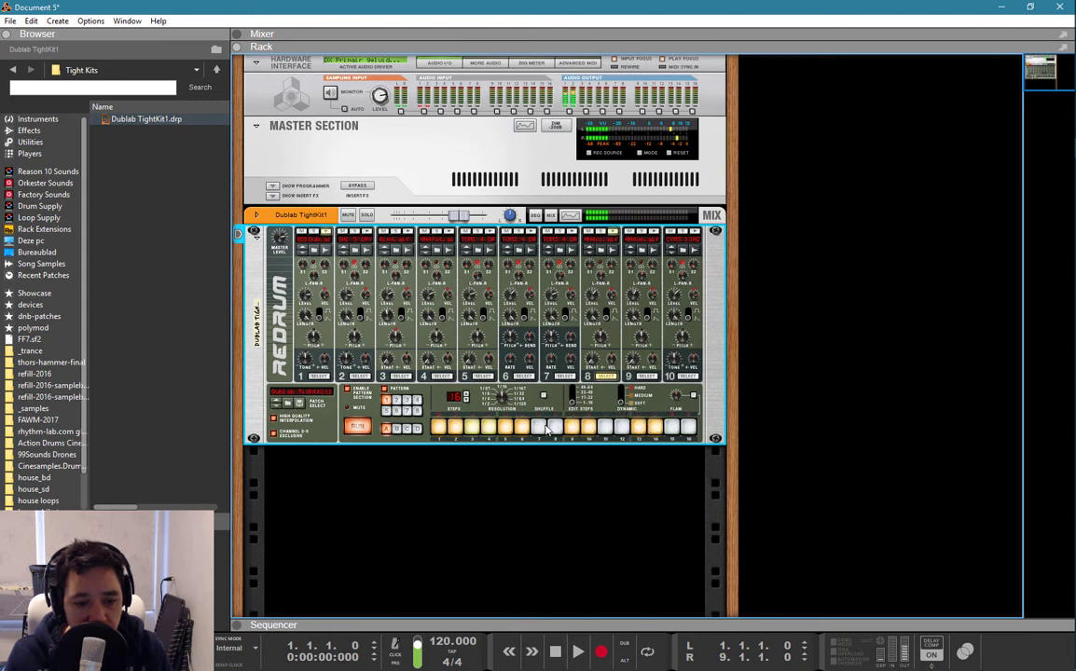
- Fill drum 8's remaining steps 7, 8, 11, 12, 15 and 16 with soft hits
left_click(553, 427)
left_click(604, 427)
left_click(621, 427)
left_click(672, 427)
left_click(686, 427)
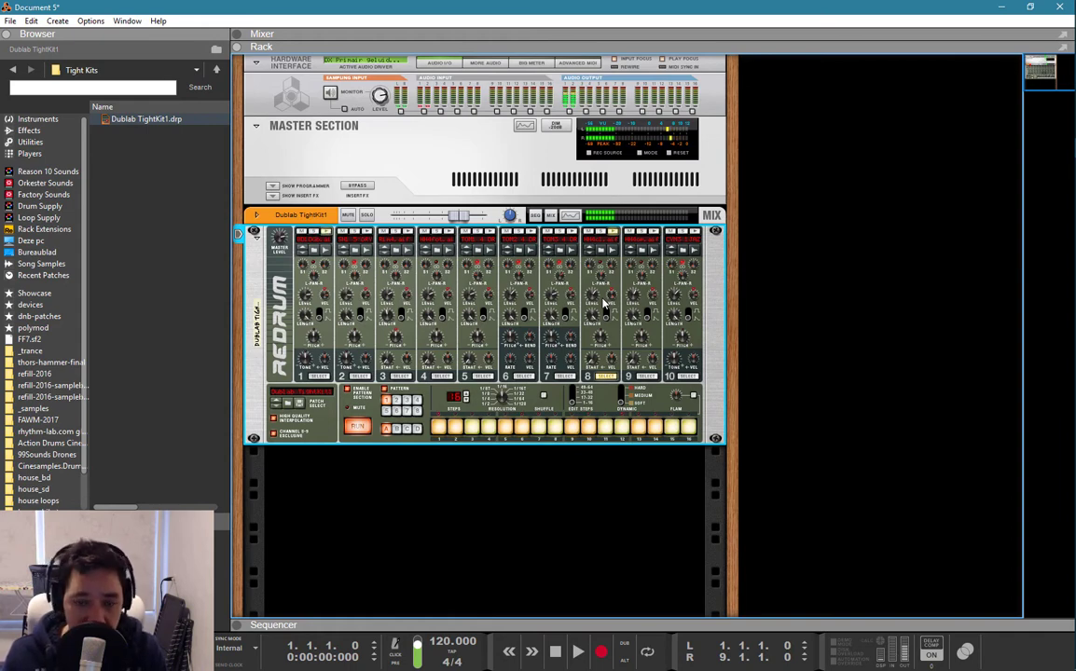
scroll(590, 300, "down", 2)
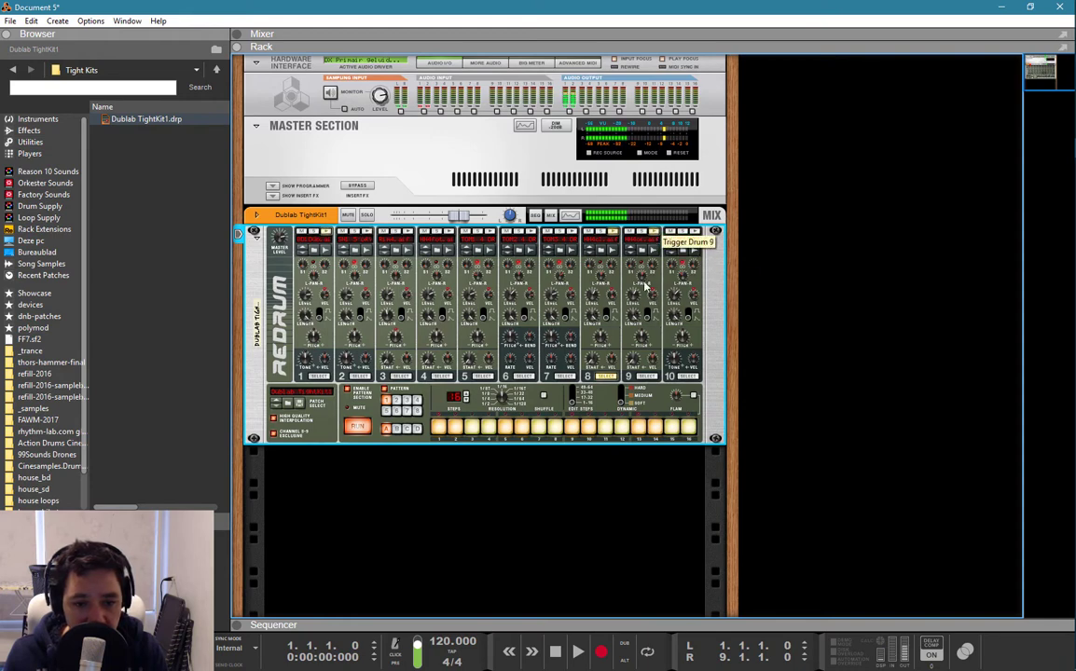
- Program soft hits for drum 9 on step 15 and for drum 3 on steps 7 and 10
left_click(646, 376)
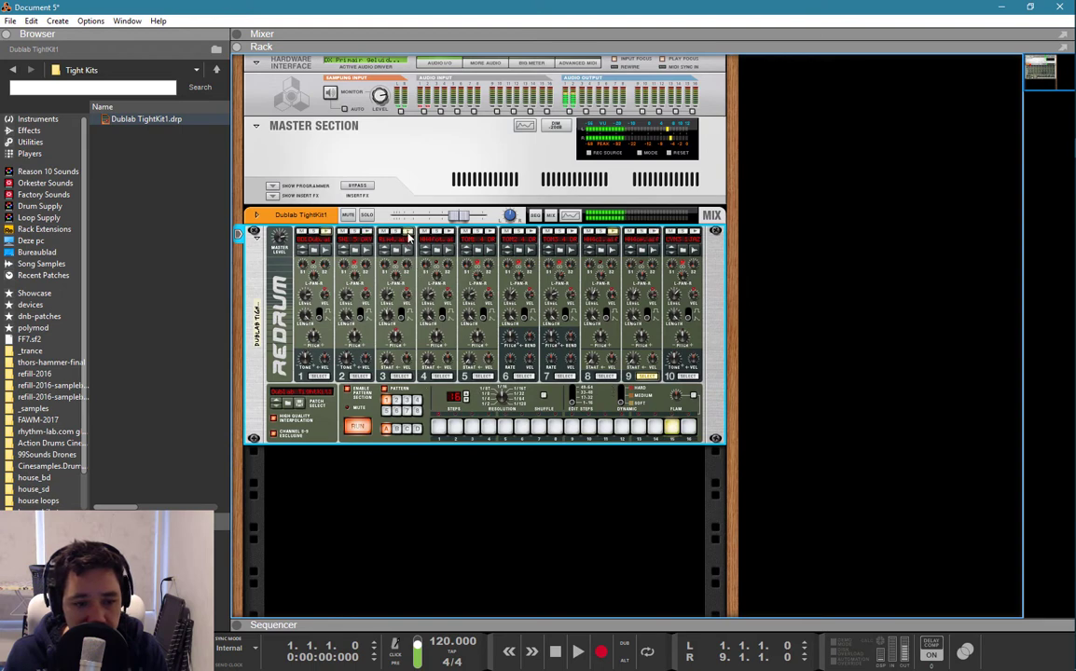
left_click(399, 376)
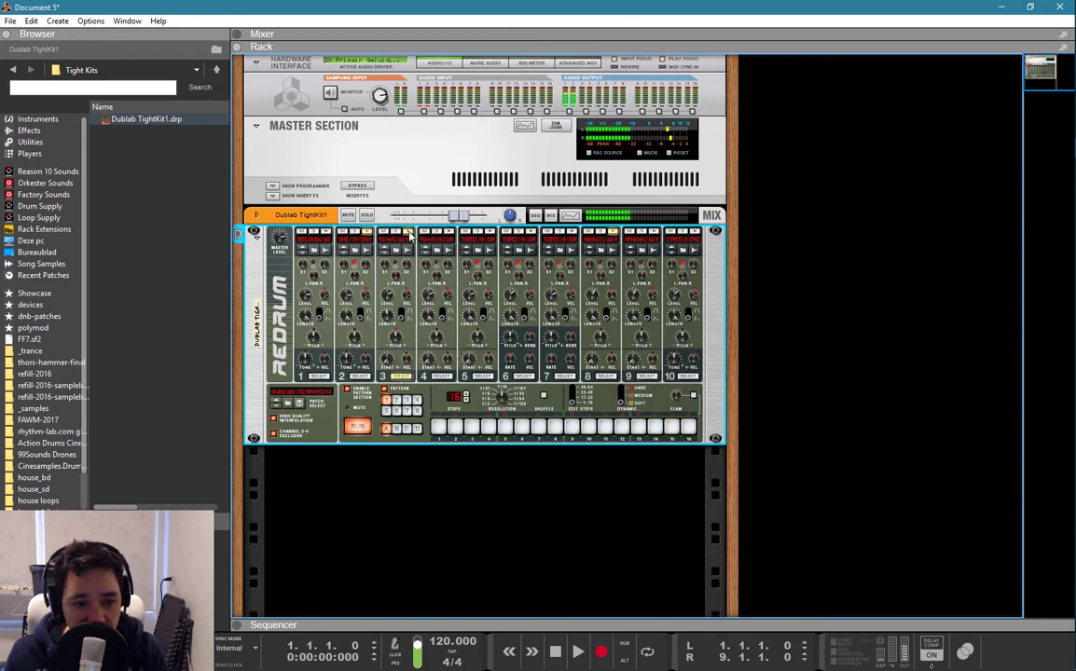
left_click(538, 426)
left_click(588, 426)
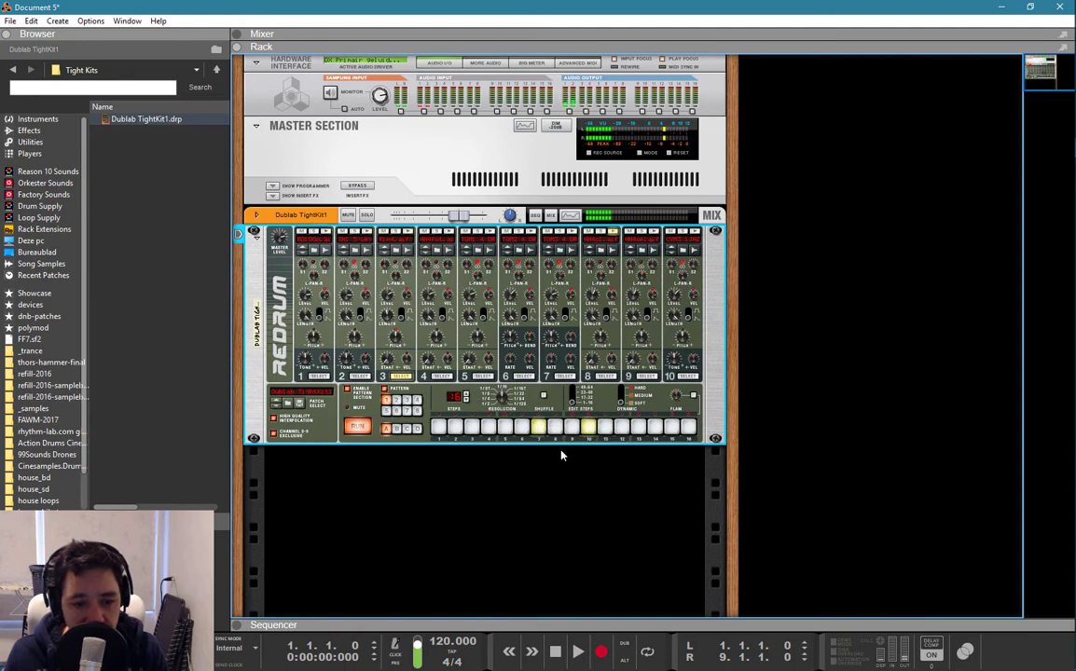
- Play and stop the song to check the programmed pattern, and copy the pattern to the Redrum's sequencer track
left_click(555, 651)
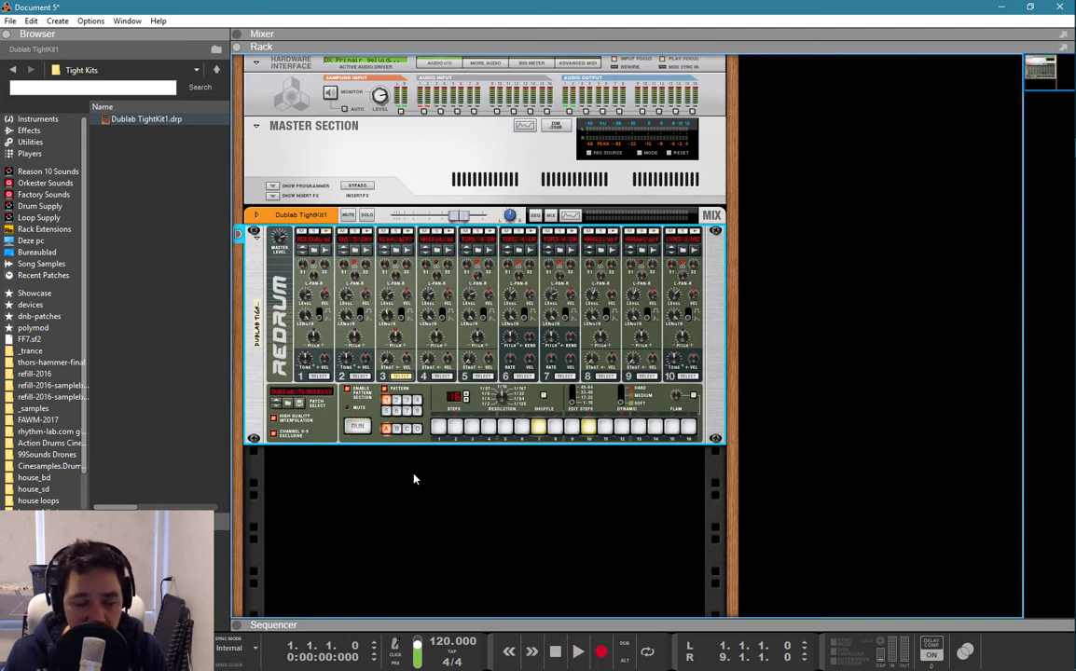
left_click(578, 652)
left_click(555, 651)
left_click(556, 652)
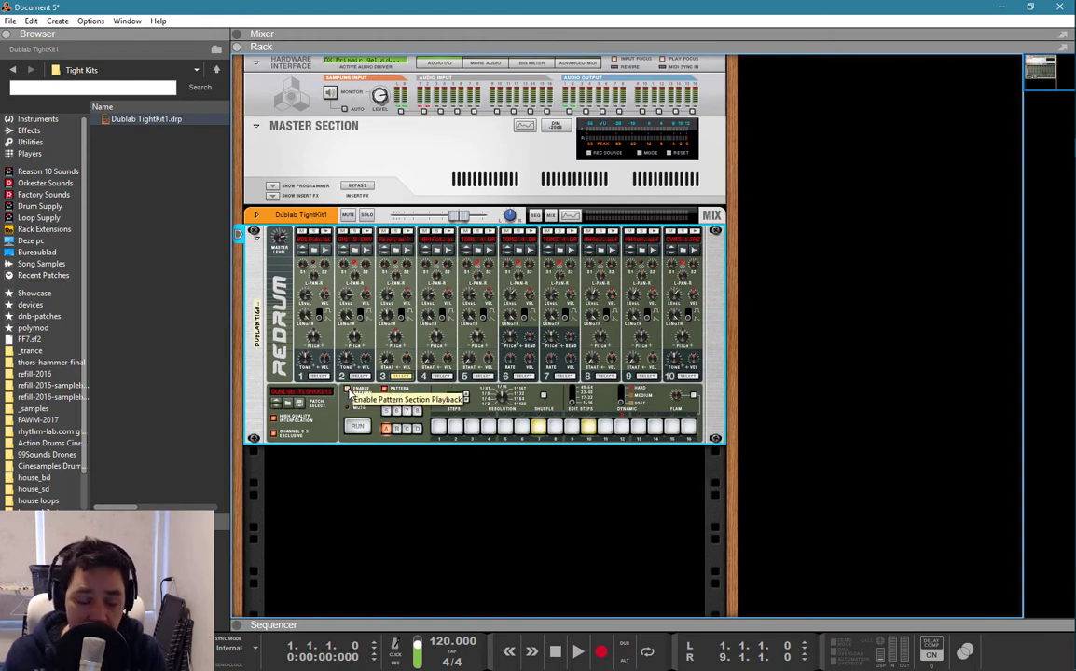
- Open the Dublab TightKit1 clip in the sequencer for note editing, showing its whole length
key("F7")
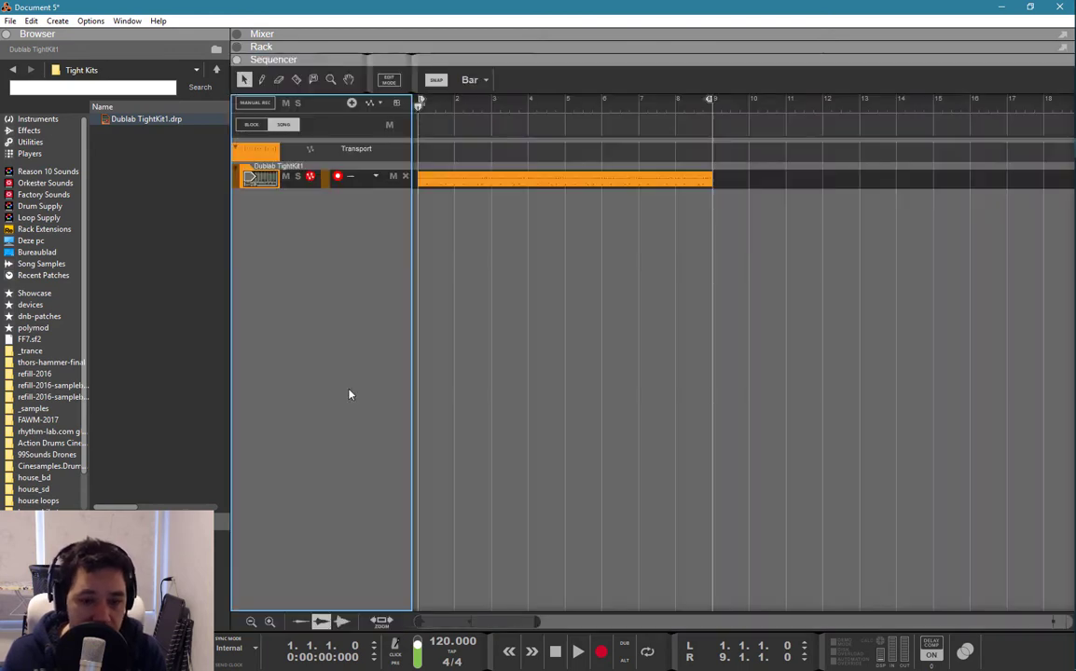
double_click(477, 185)
scroll(510, 267, "down", 5)
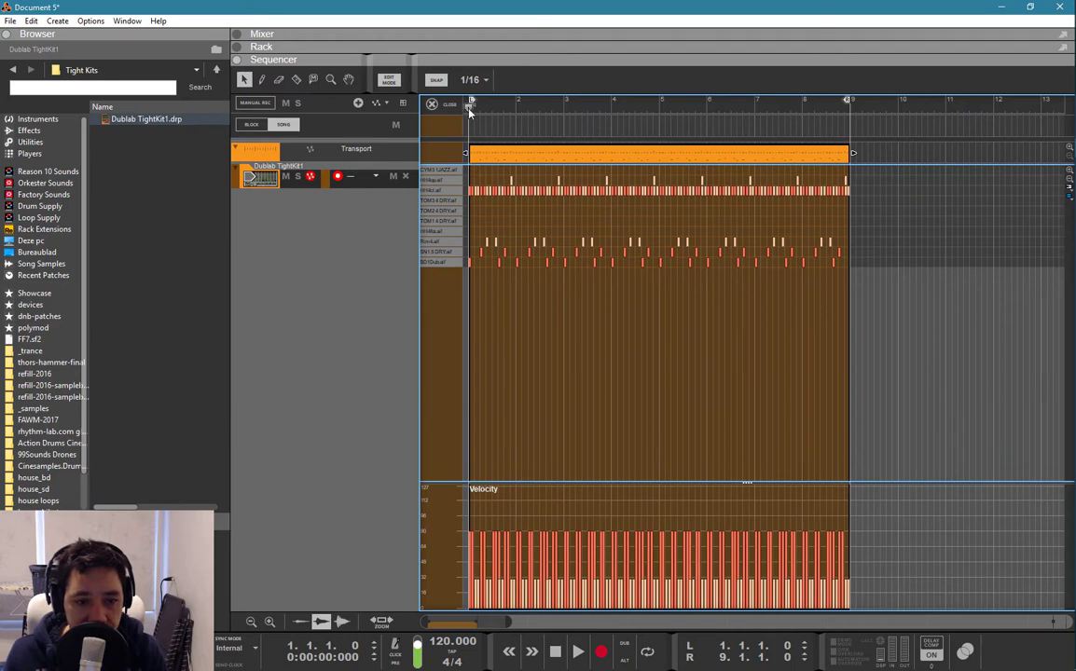
- Play the pattern, move the left locator to the start of bar 8, and play the last bar
key("space")
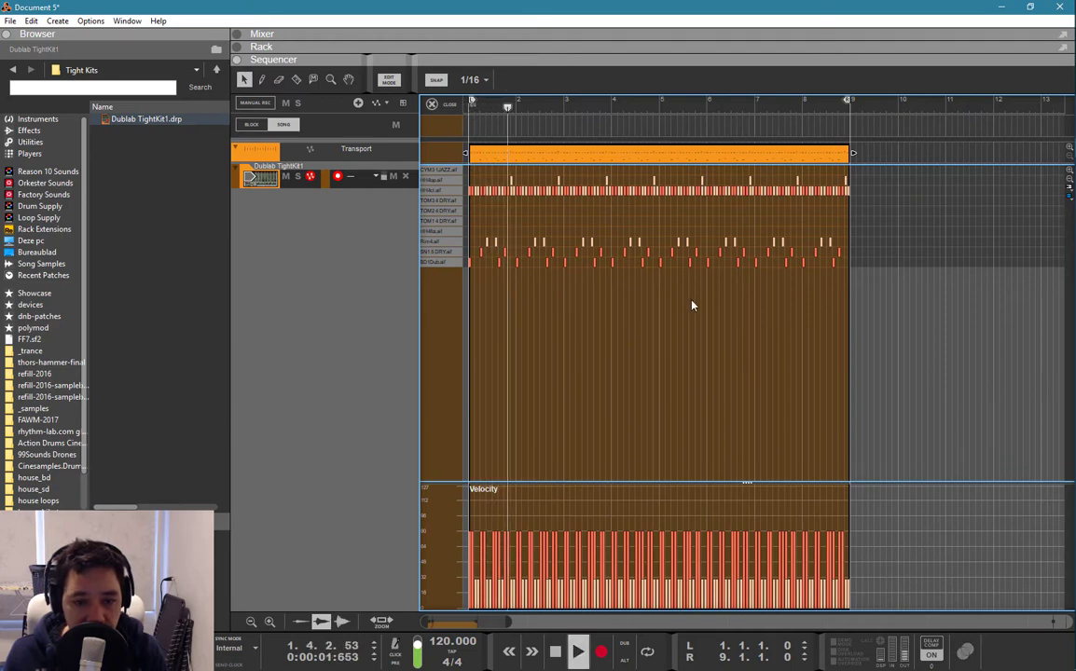
scroll(709, 302, "up", 4)
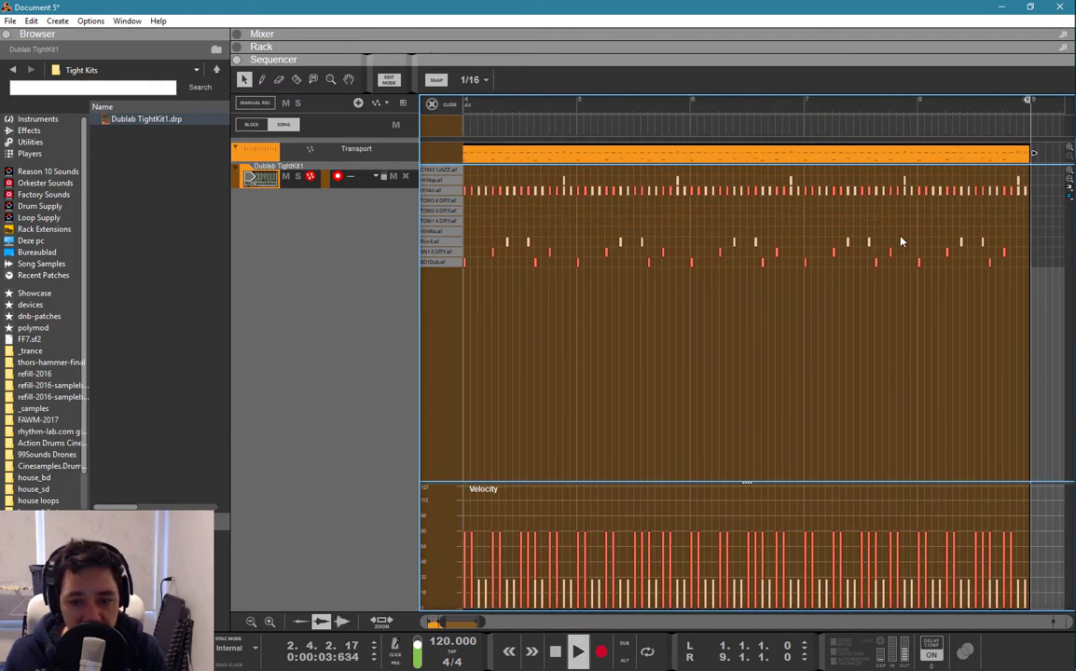
key("space")
left_click(921, 107)
left_click(920, 106, "ctrl")
left_click(918, 106)
key("space")
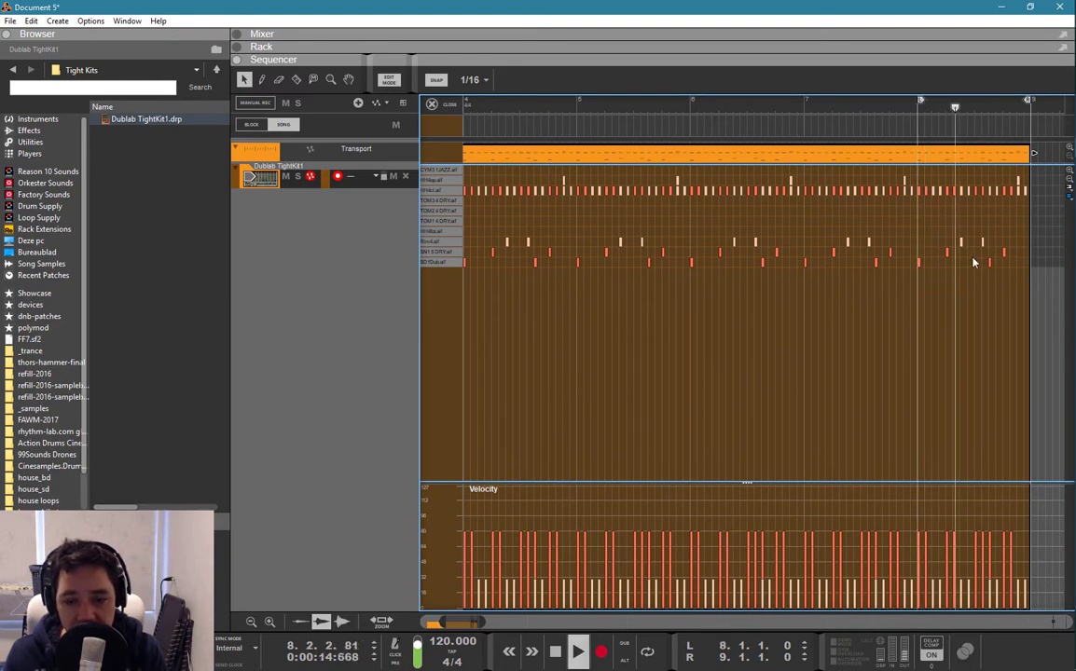
- Delete the open and closed hi-hat notes in the last beat of bar 8
left_click(1003, 251)
scroll(974, 252, "right", 2)
scroll(955, 240, "up", 4)
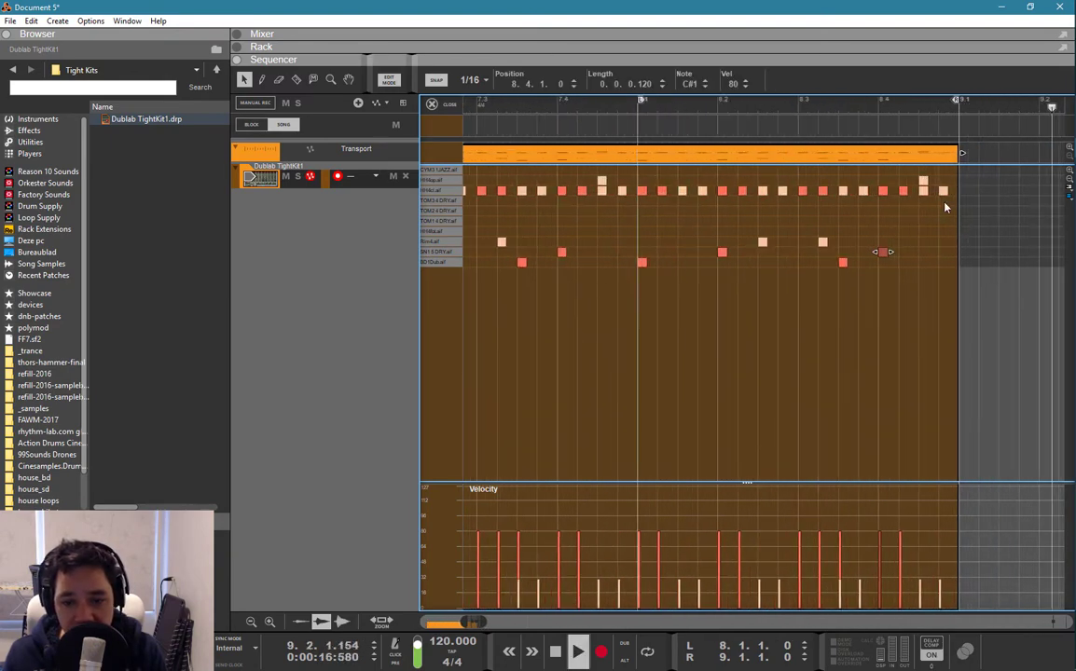
left_click_drag(959, 194, 875, 207)
key("Delete")
key("Delete")
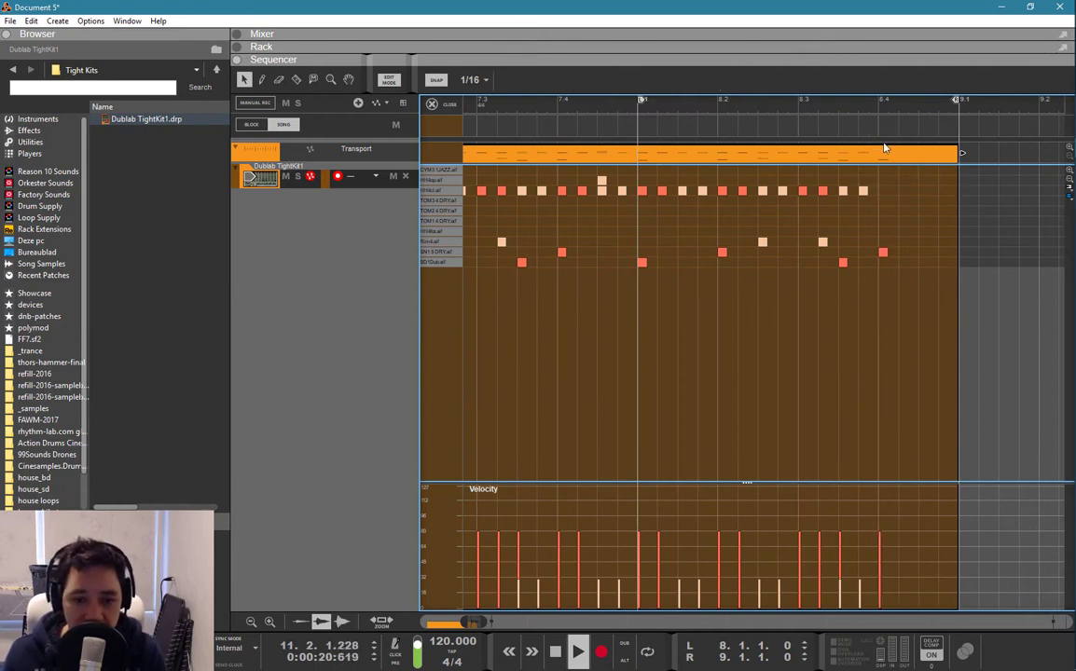
- Move the left locator to 8.4 and draw rising fill notes on the lower hi-hat, TOM1 and TOM2 rows at 8.4.2, 8.4.3 and 8.4.4
key("space")
key("space")
left_click(881, 101, "ctrl")
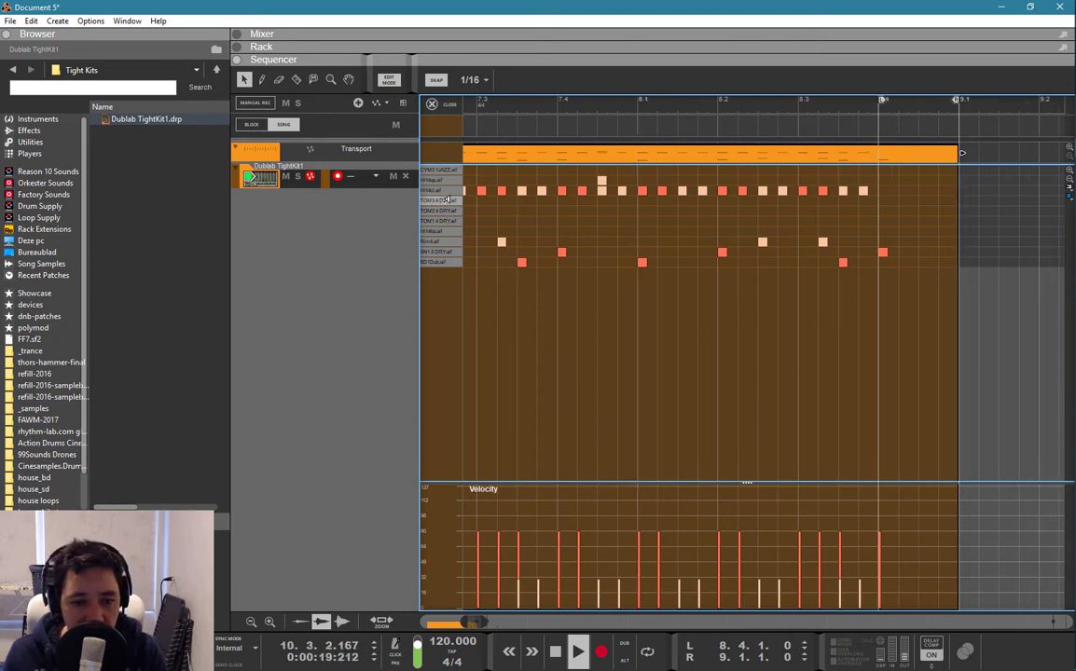
key("w")
left_click(905, 232)
left_click(927, 221)
left_click(945, 211)
key("q")
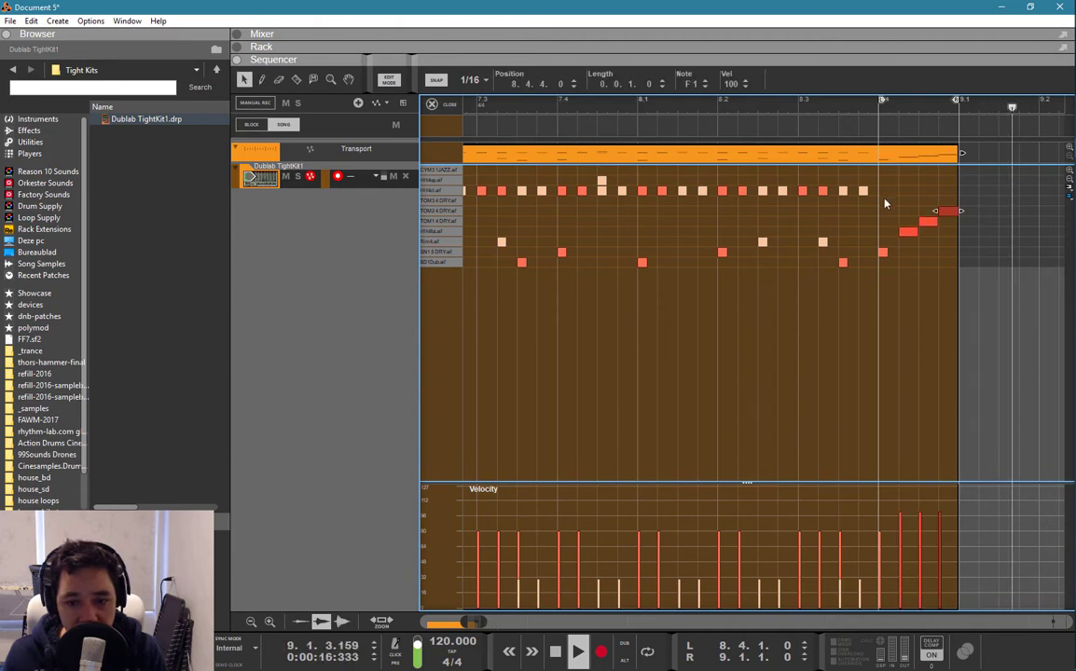
- Leave note editing, set the locators around the eight-bar drum clip, and play it from bar 1
key("space")
key("ctrl+e")
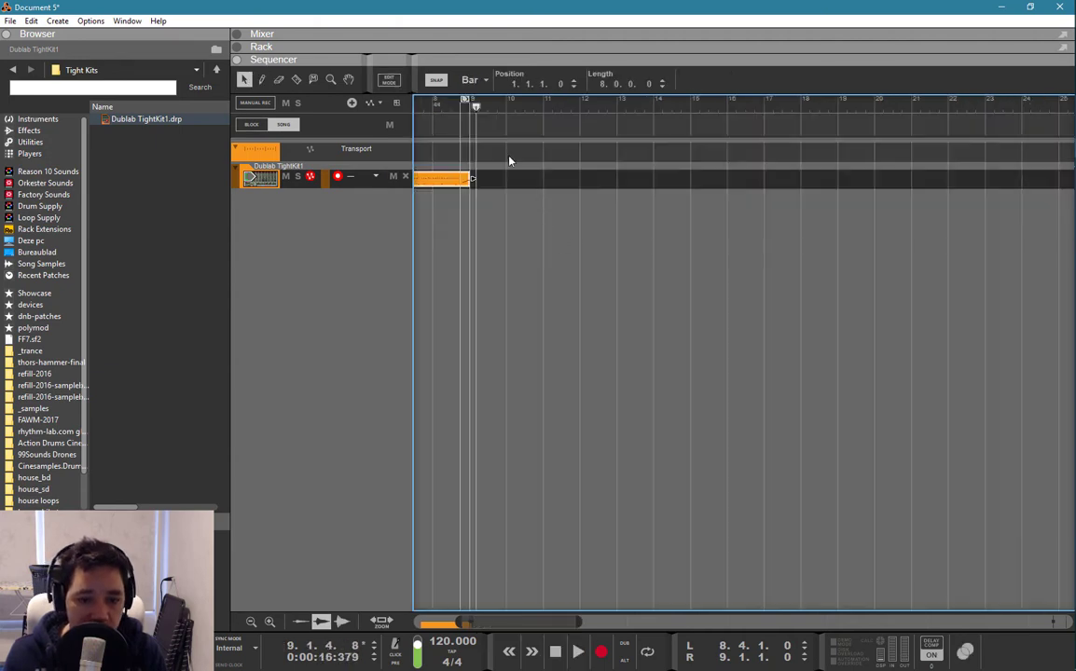
key("ctrl+p")
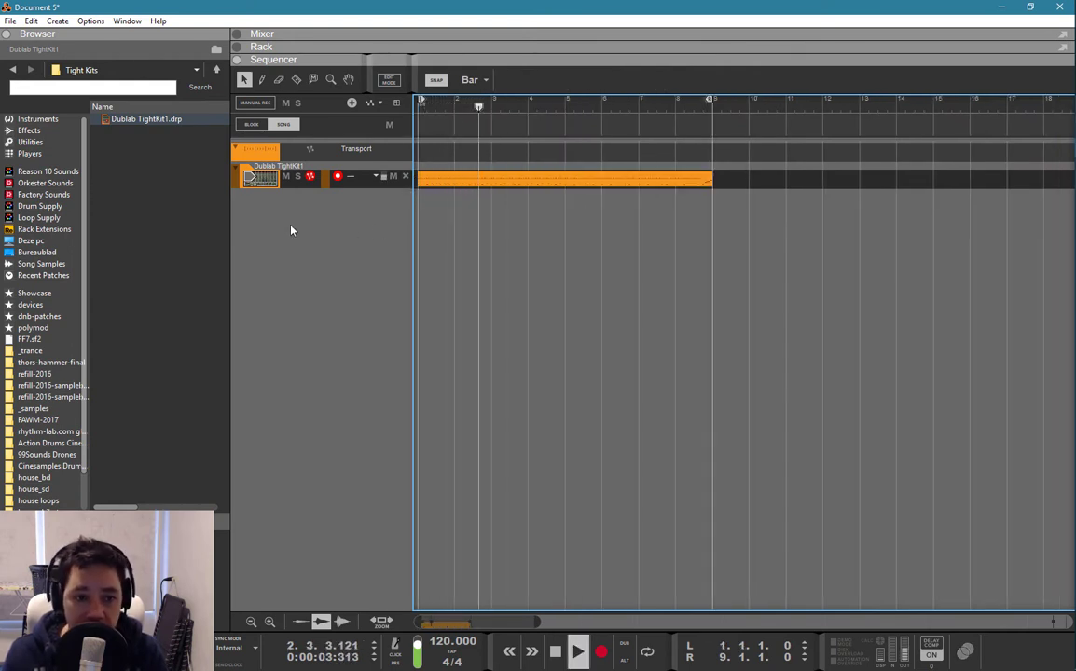
key("space")
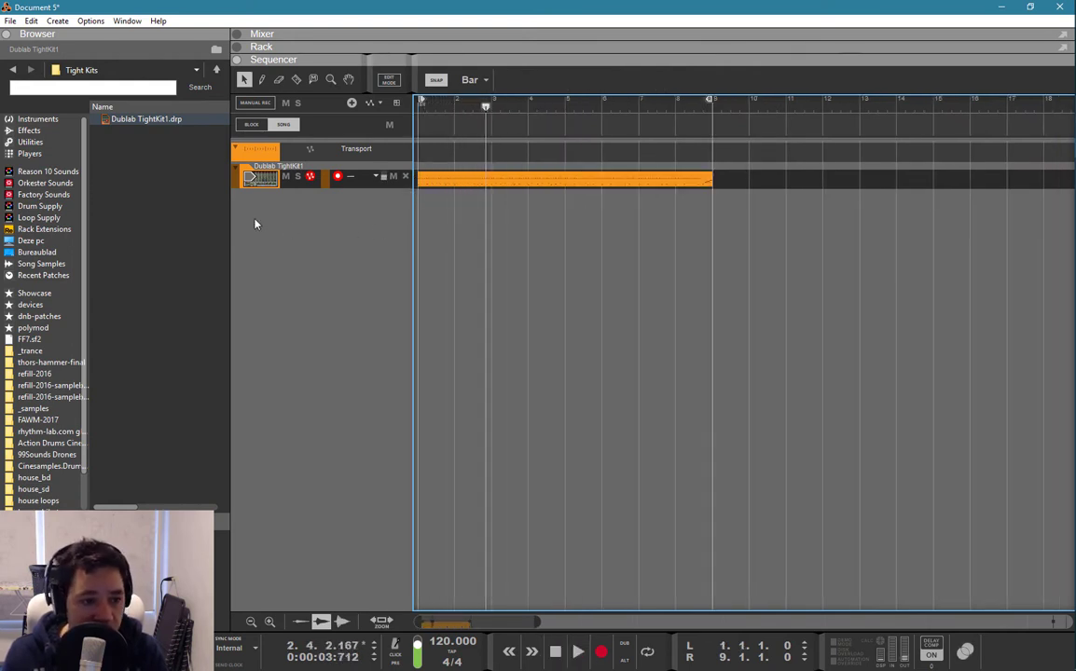
- Browse the instruments and the factory sound bank's NN-XT and Malstrom patch folders for a bass sound
left_click(32, 120)
scroll(135, 213, "down", 1)
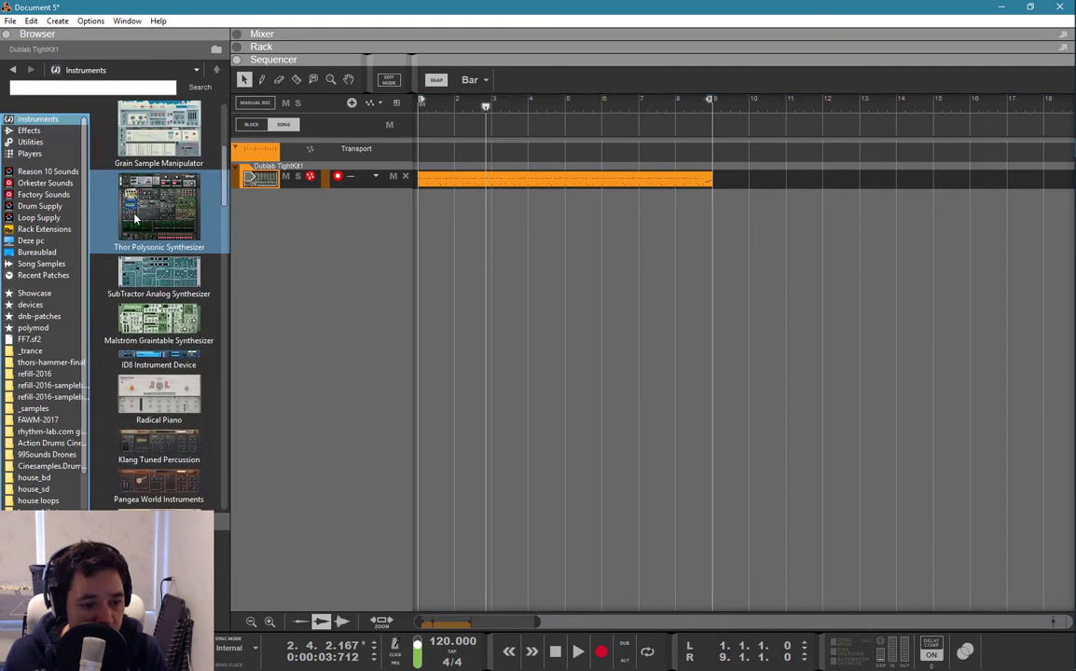
scroll(135, 218, "down", 6)
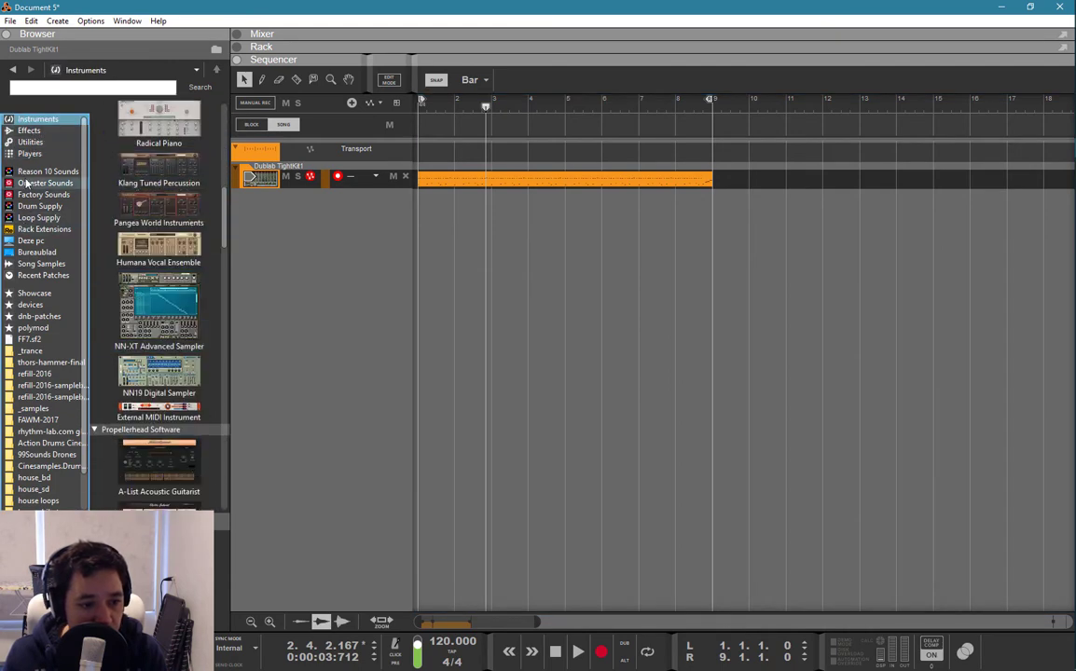
left_click(37, 194)
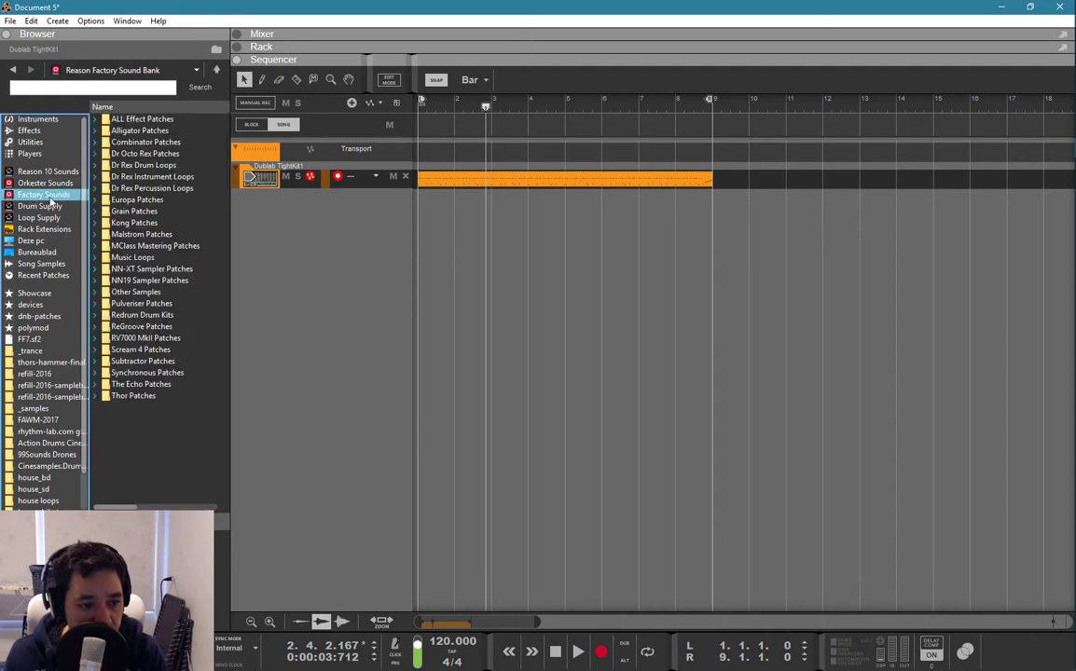
double_click(116, 270)
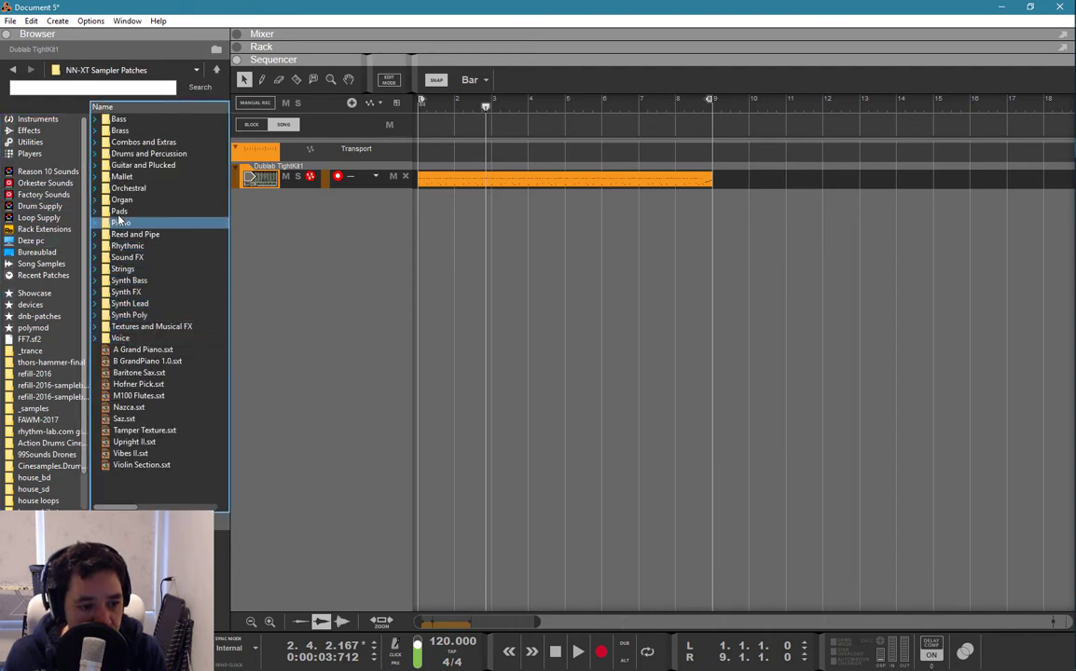
double_click(112, 121)
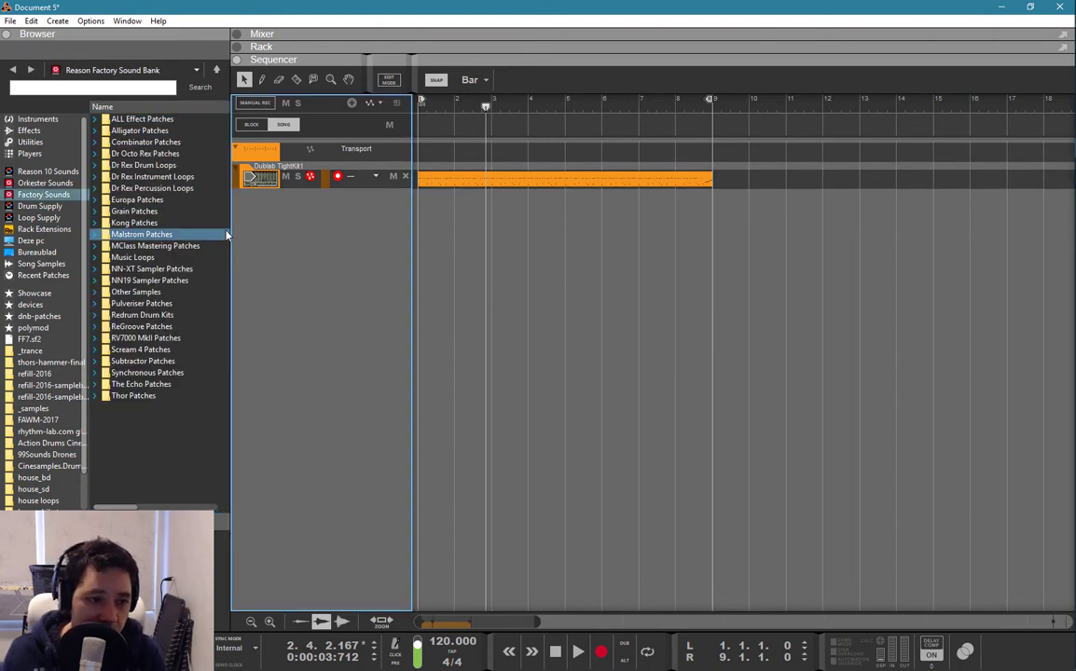
left_click(41, 194)
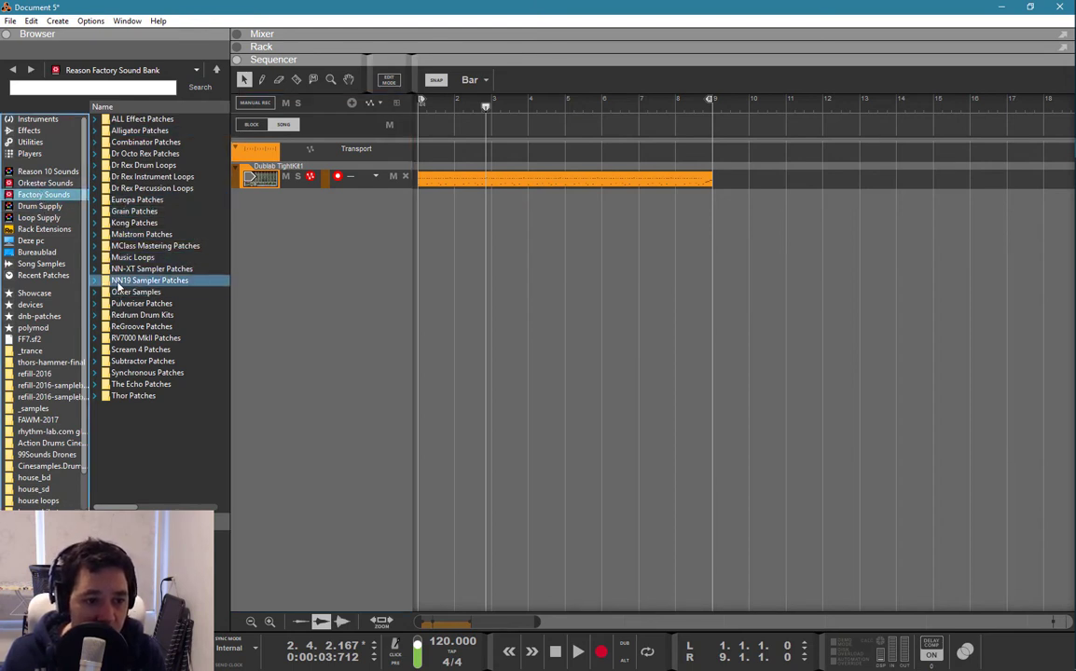
double_click(124, 269)
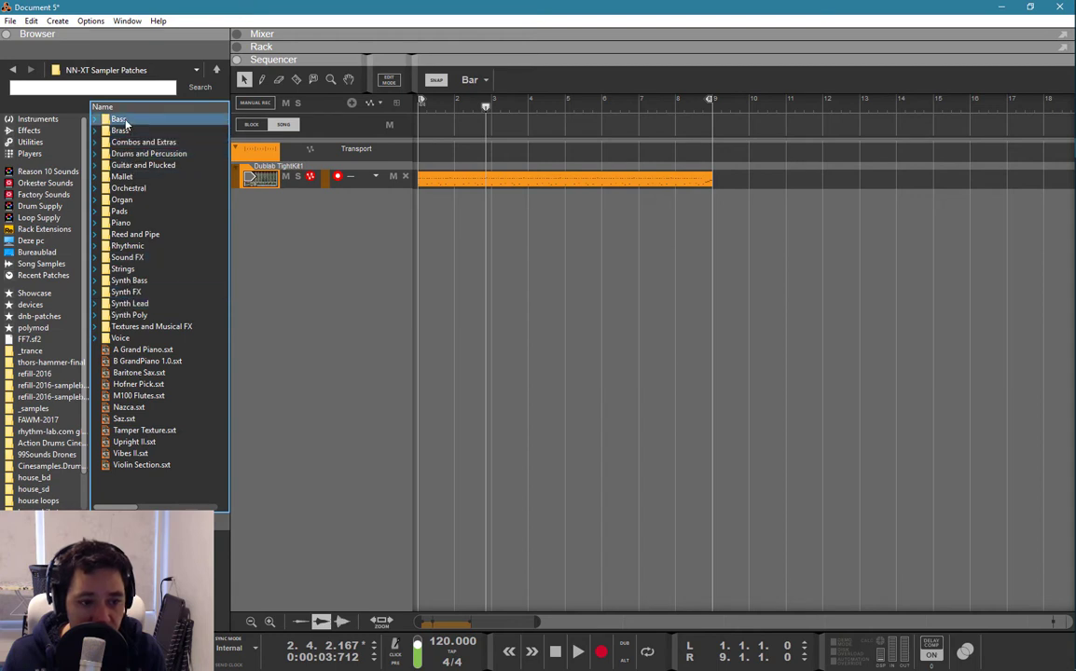
left_click(15, 73)
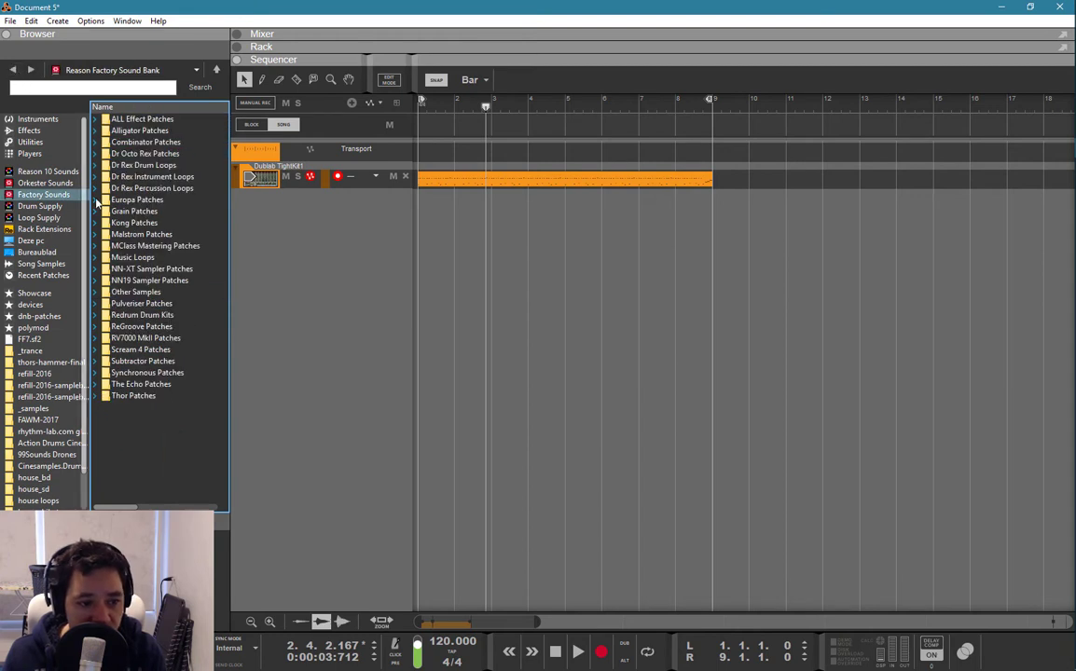
double_click(129, 234)
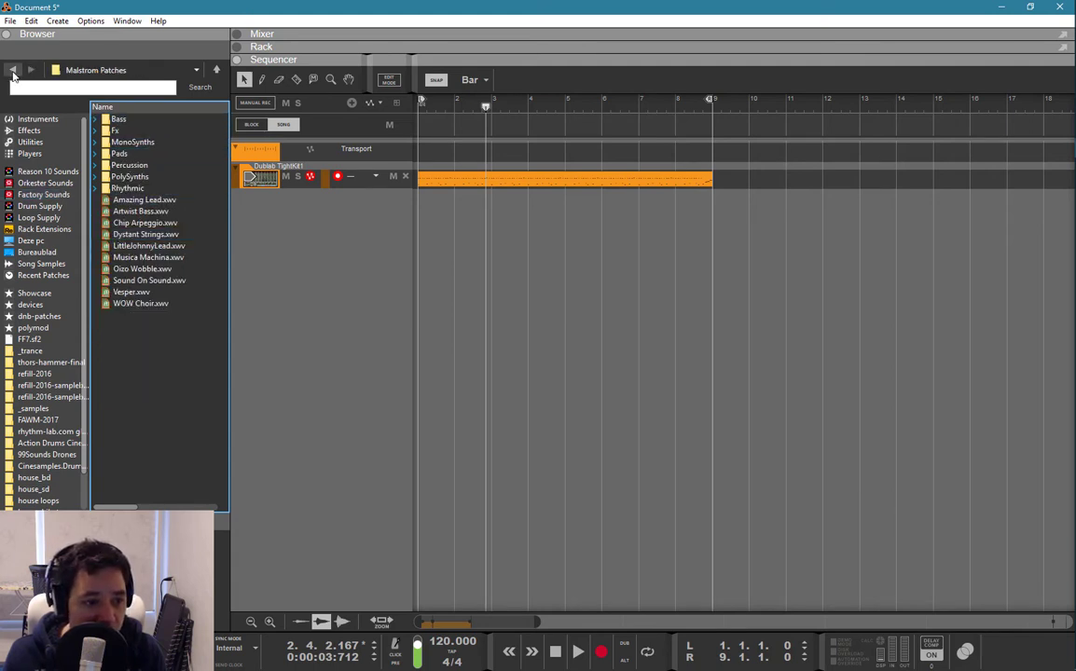
left_click(13, 73)
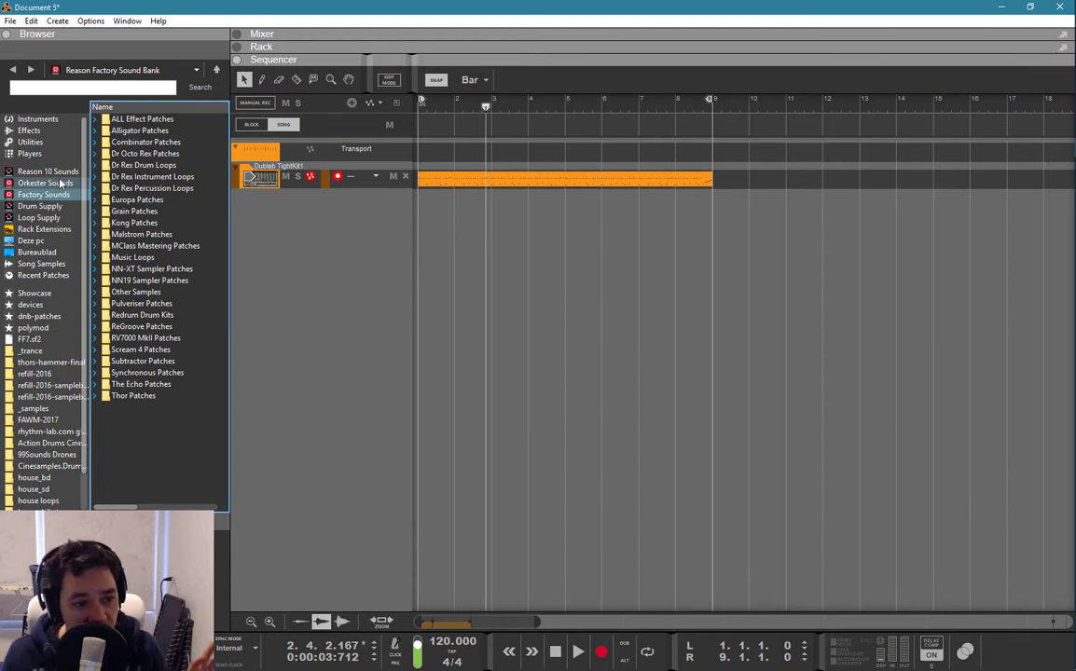
- Create a bass track from the Upright II.sxt patch in the Reason 10 Sounds Acoustic Bass folder and select it
left_click(55, 174)
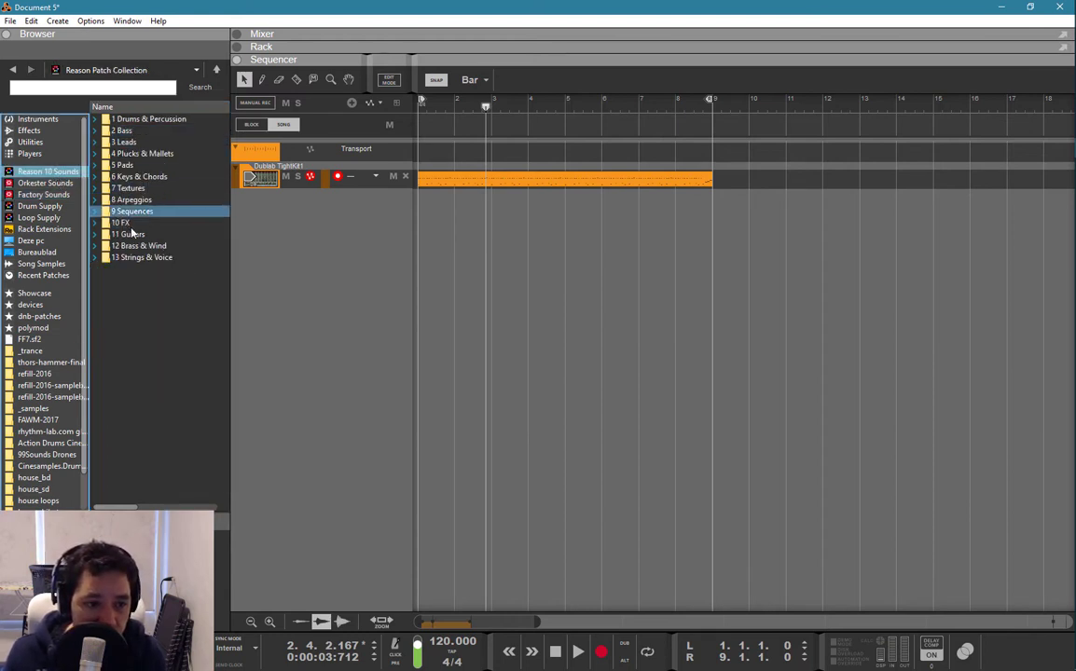
double_click(122, 131)
double_click(129, 119)
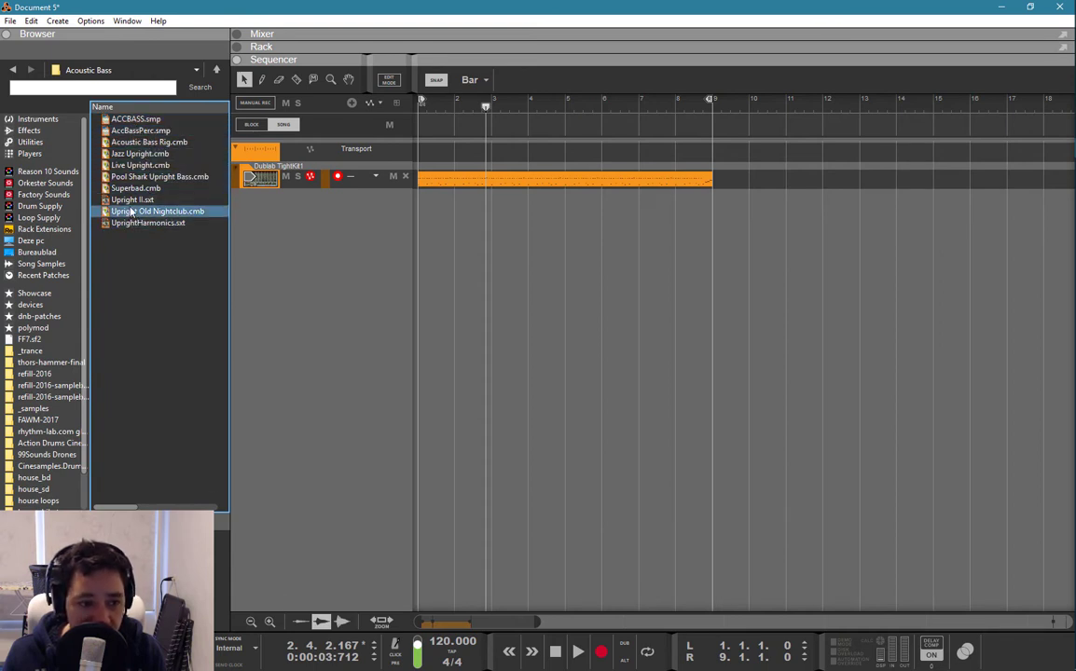
left_click_drag(130, 199, 240, 200)
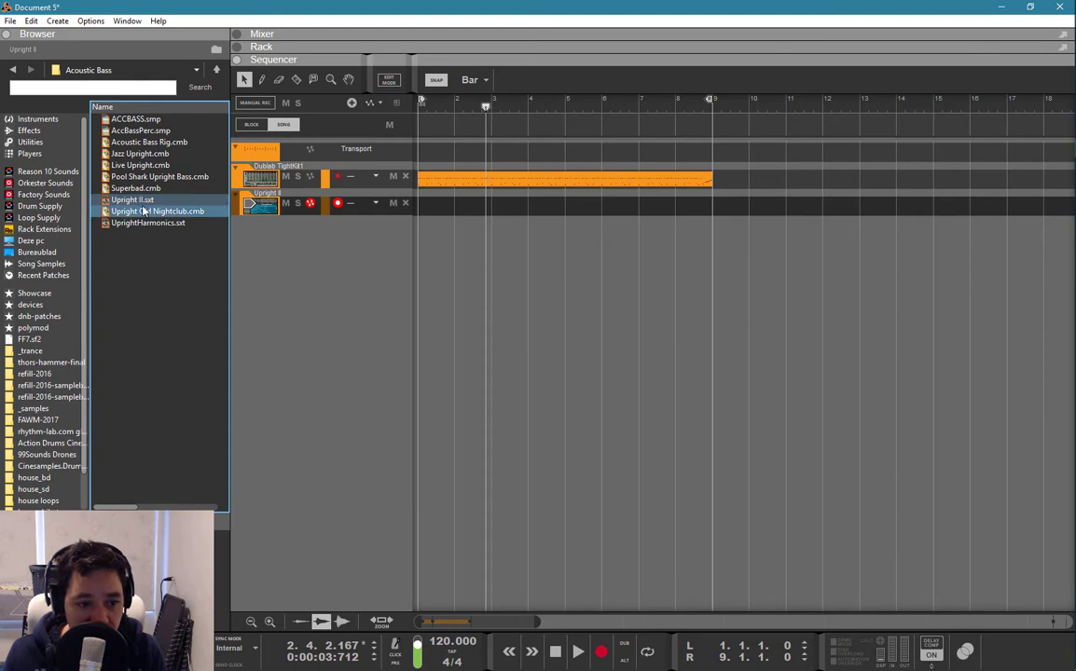
left_click(148, 203)
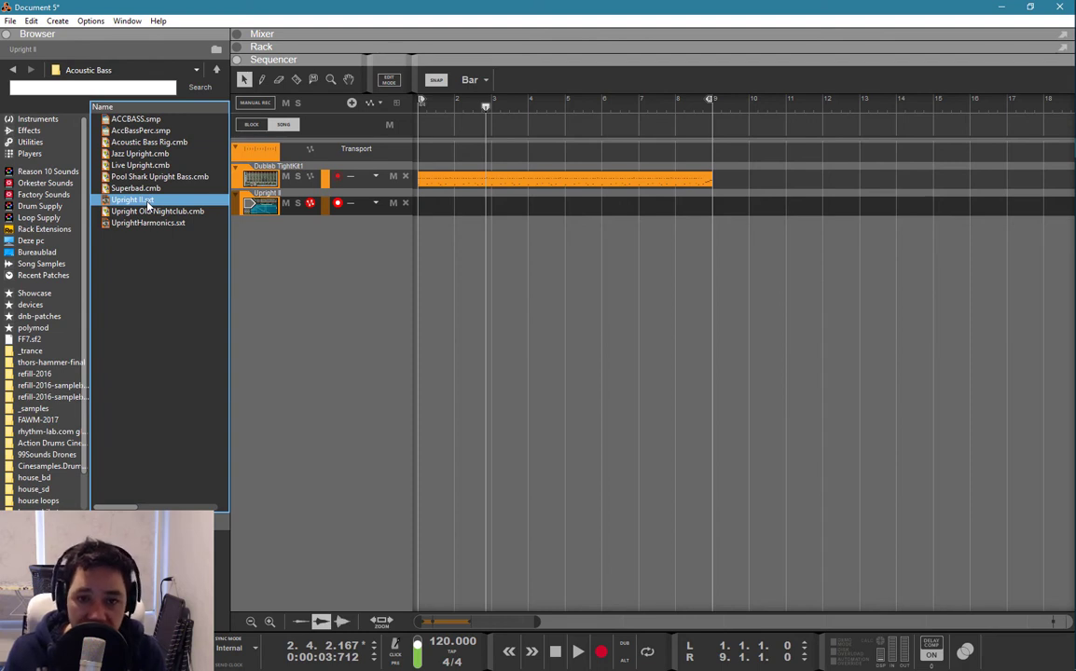
left_click(245, 205)
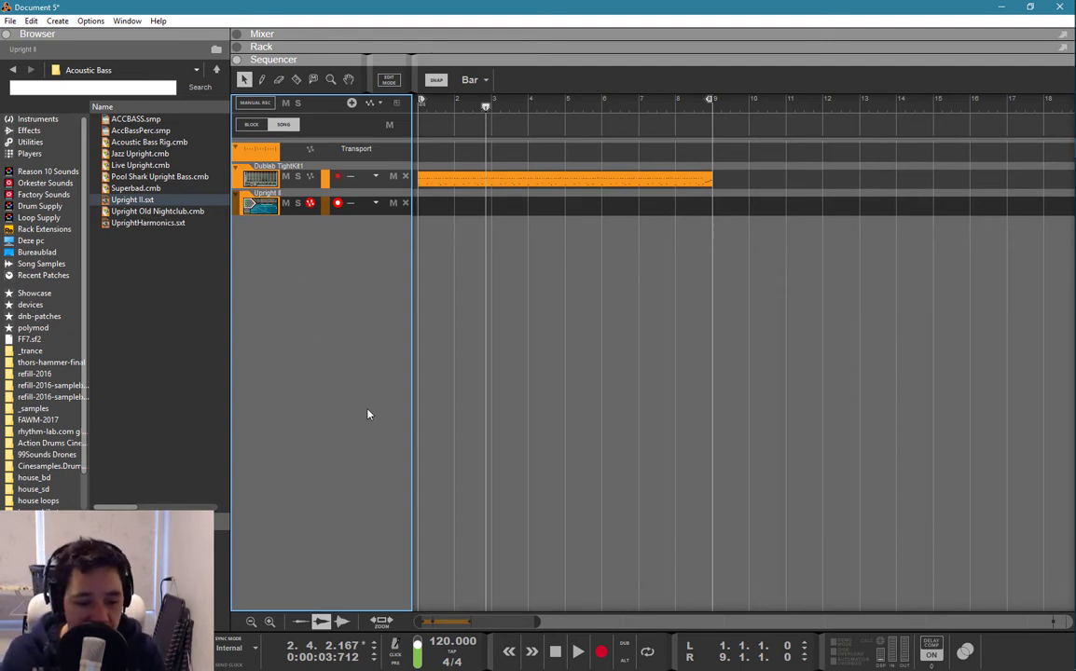
- Set the song tempo to 90 BPM
key("space")
double_click(442, 645)
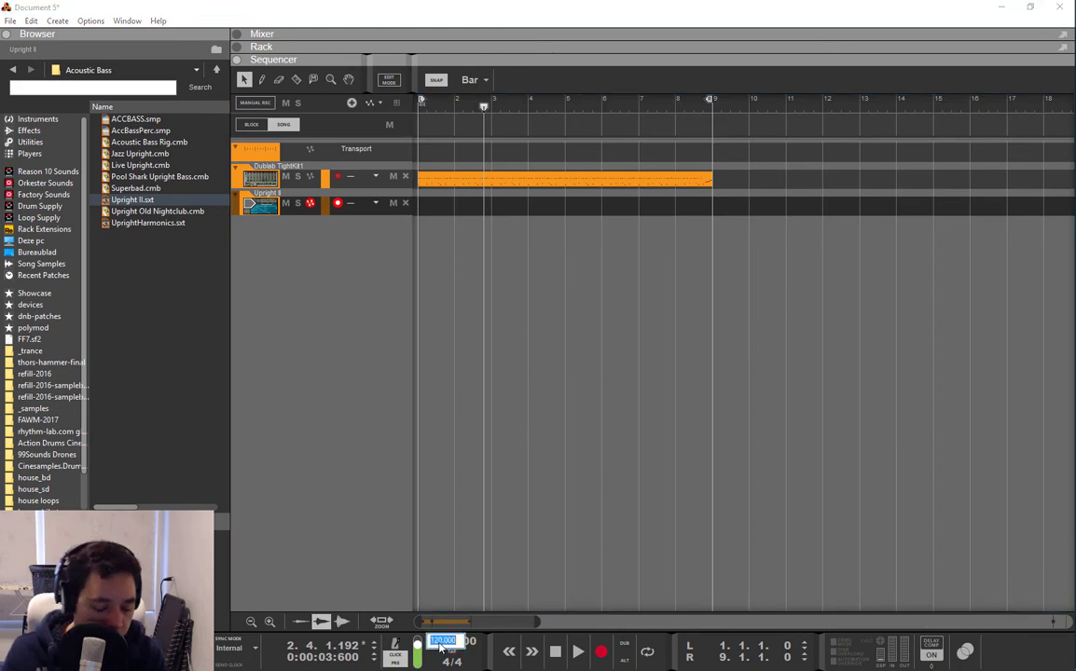
type("90")
key("Return")
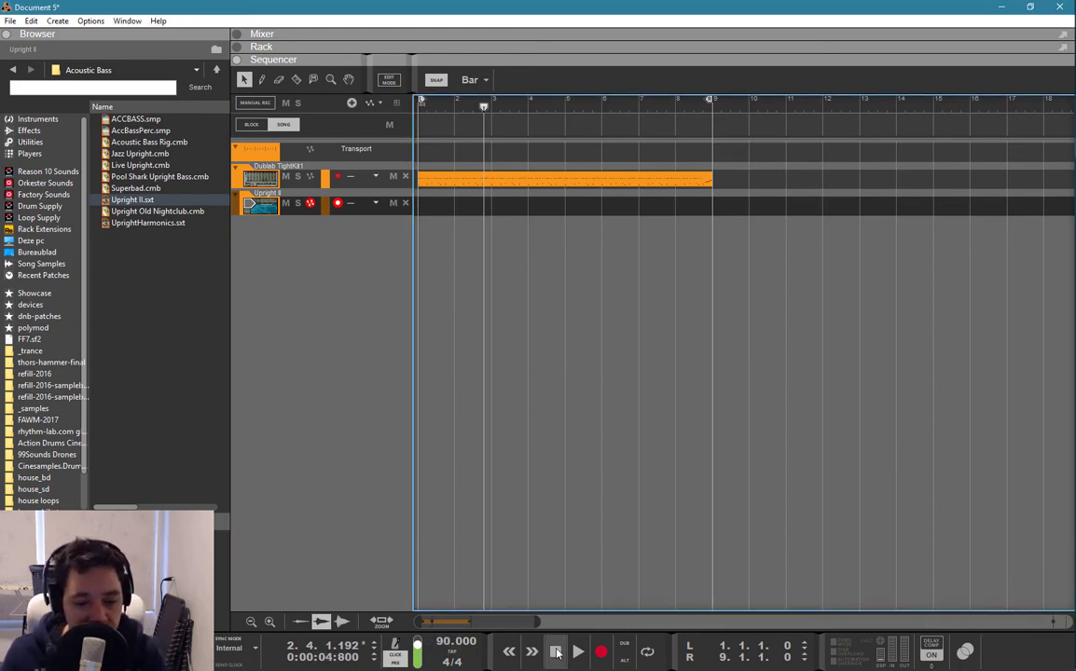
- Record a bass line on the Upright II track from bar 1 until just after bar 5 begins
left_click(555, 652)
left_click(600, 651)
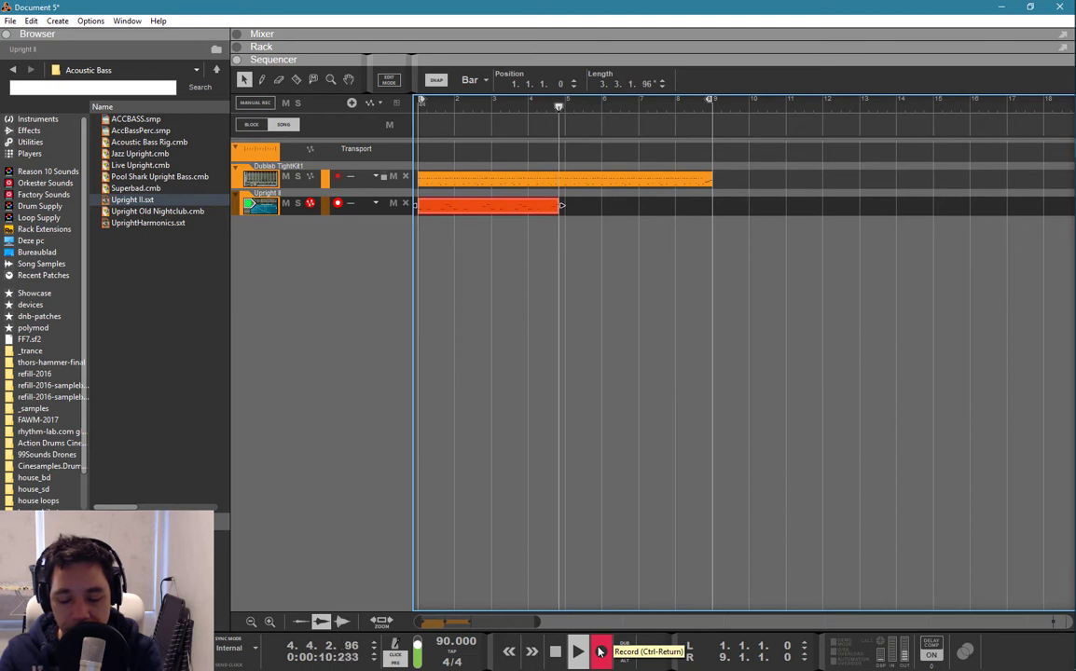
key("space")
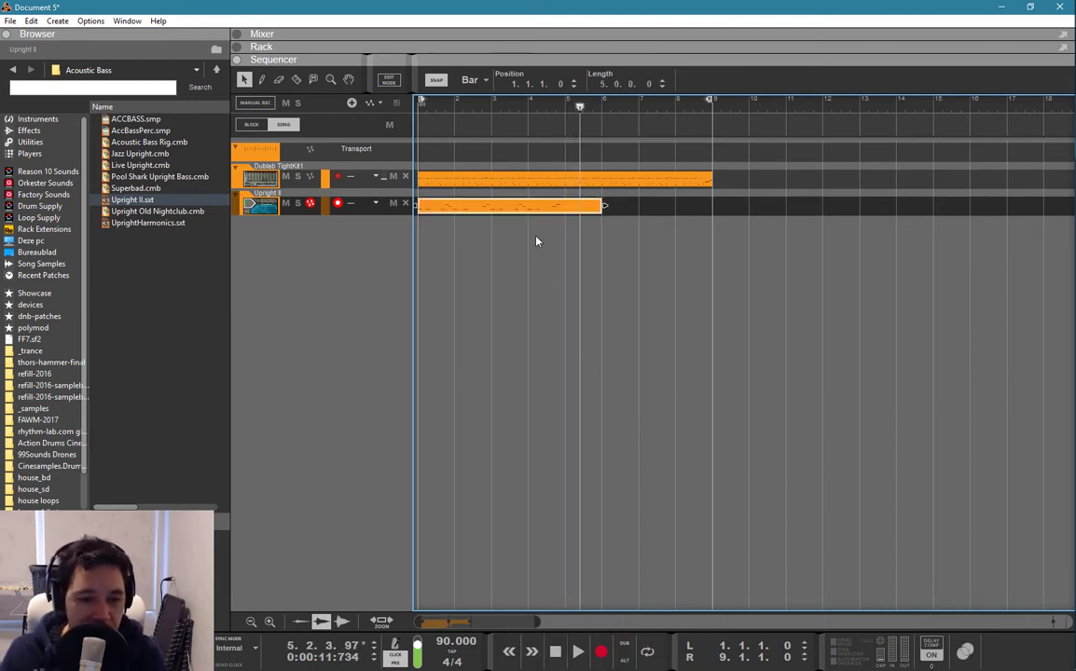
- Split the recorded bass clip at bar 5 and delete the part after the cut
key("r")
left_click(569, 209)
key("q")
left_click(572, 211)
double_click(551, 209)
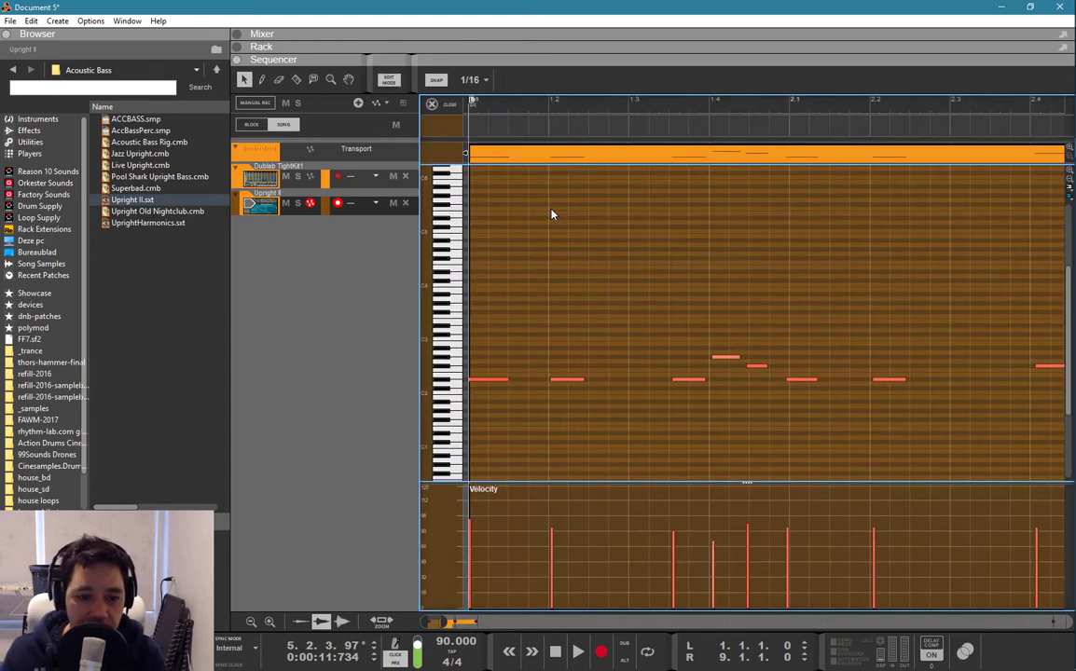
key("Escape")
double_click(507, 213)
key("Delete")
- Open the bass clip for note editing and quantize all of its notes
double_click(506, 207)
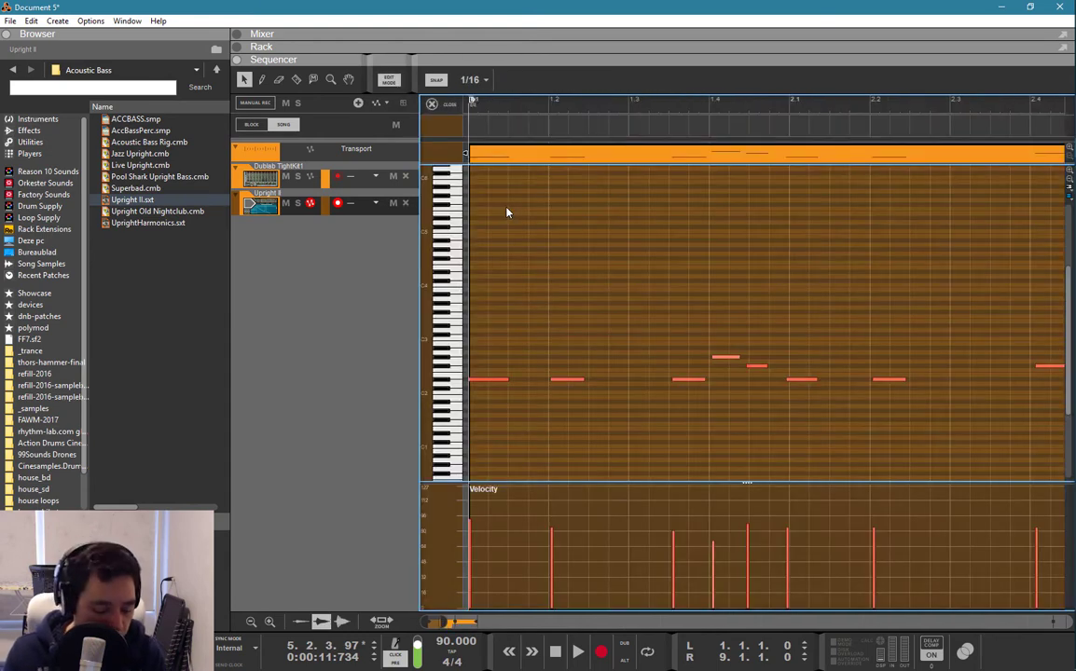
key("ctrl+a")
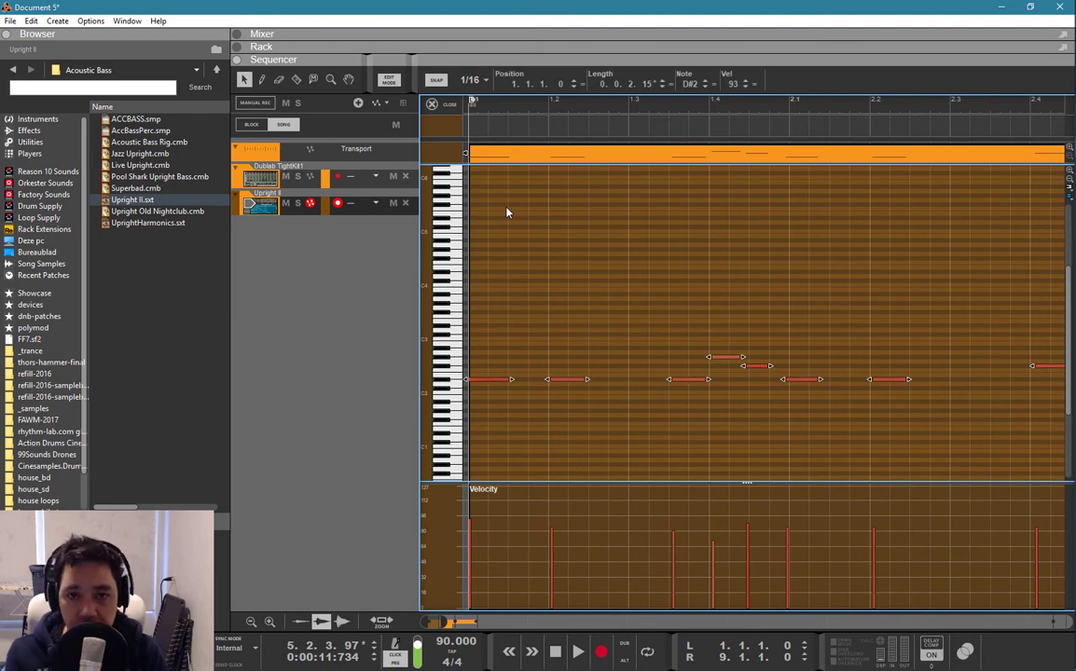
key("ctrl+k")
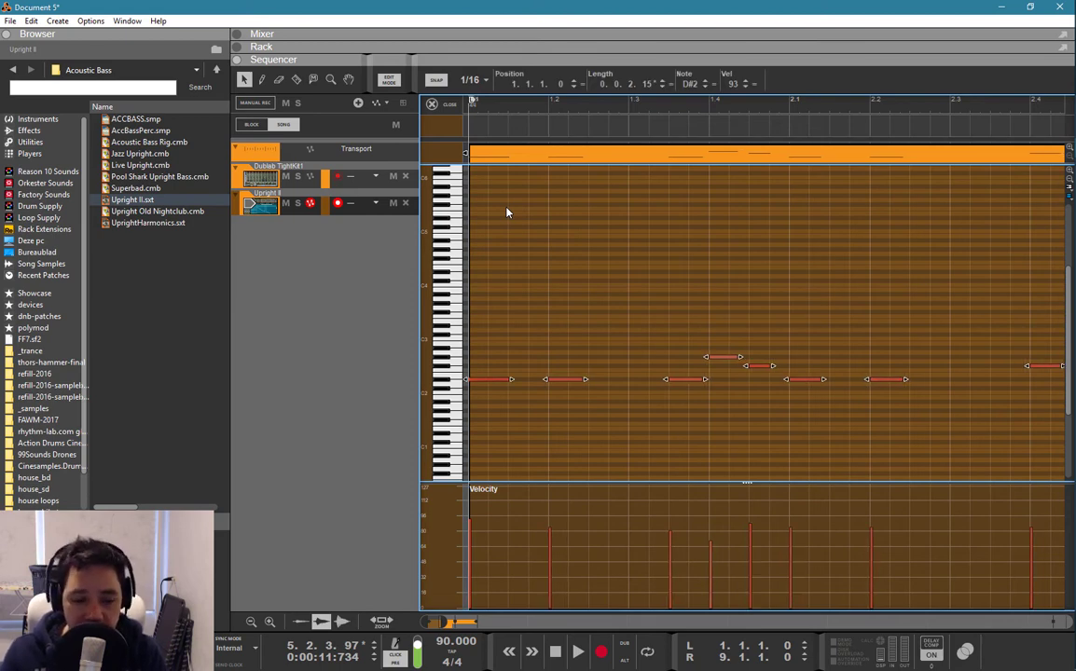
- Undo and redo the quantization to compare the note timing, and play the bass line from bar 1
scroll(580, 260, "down", 5)
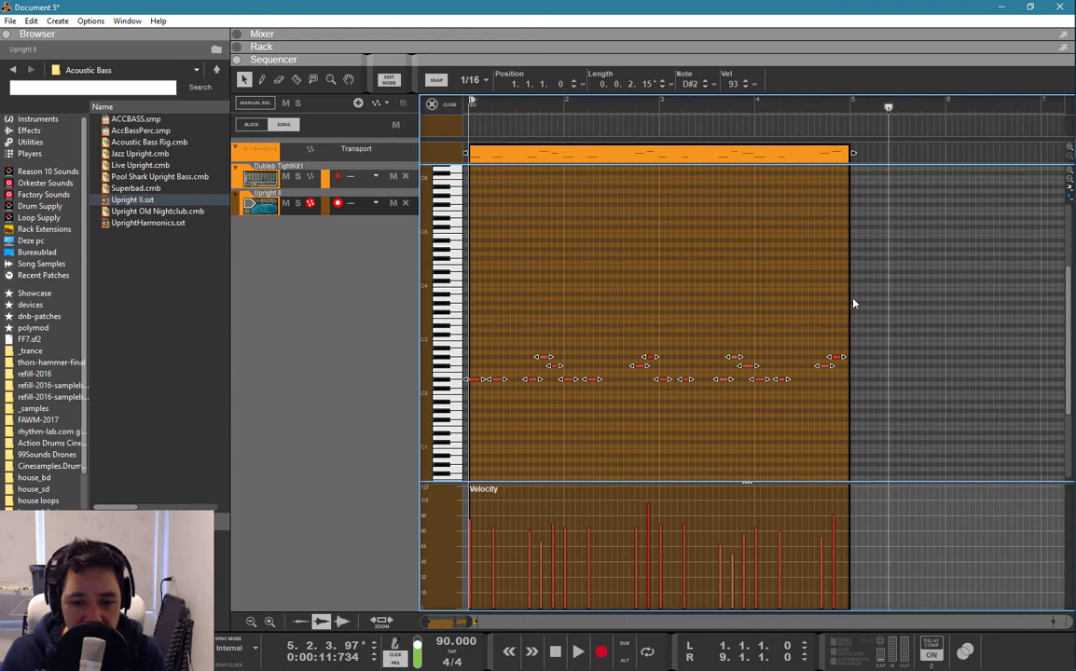
key("ctrl+z")
key("ctrl+y")
left_click_drag(478, 105, 469, 109)
key("space")
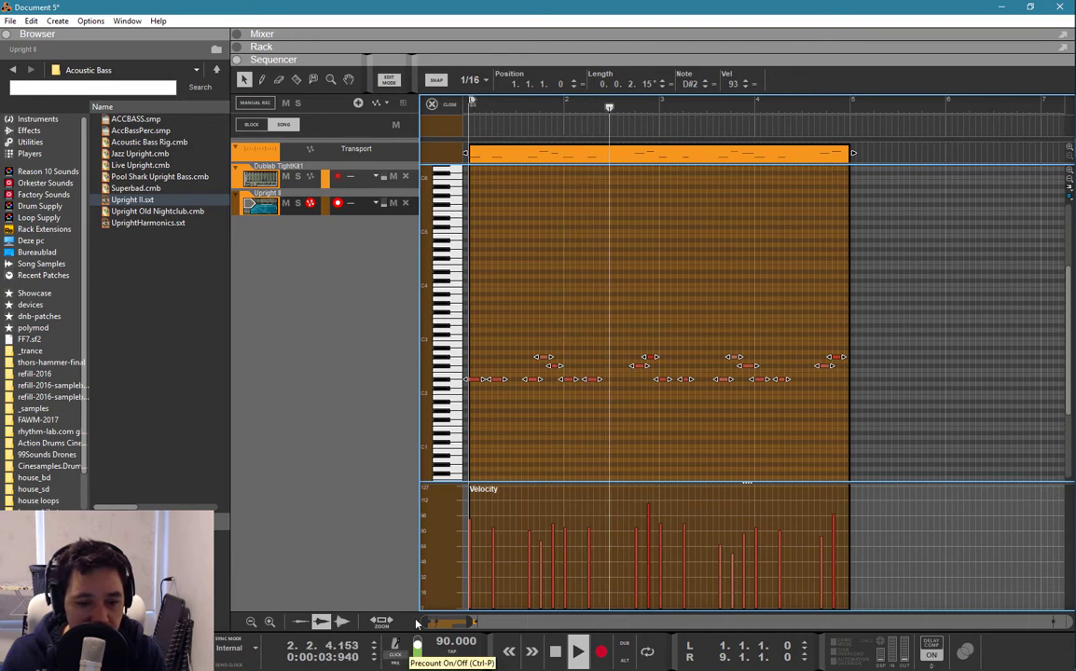
- Show the rack and browse the 5 Pads folder of the Reason 10 Sounds patch collection
key("F6")
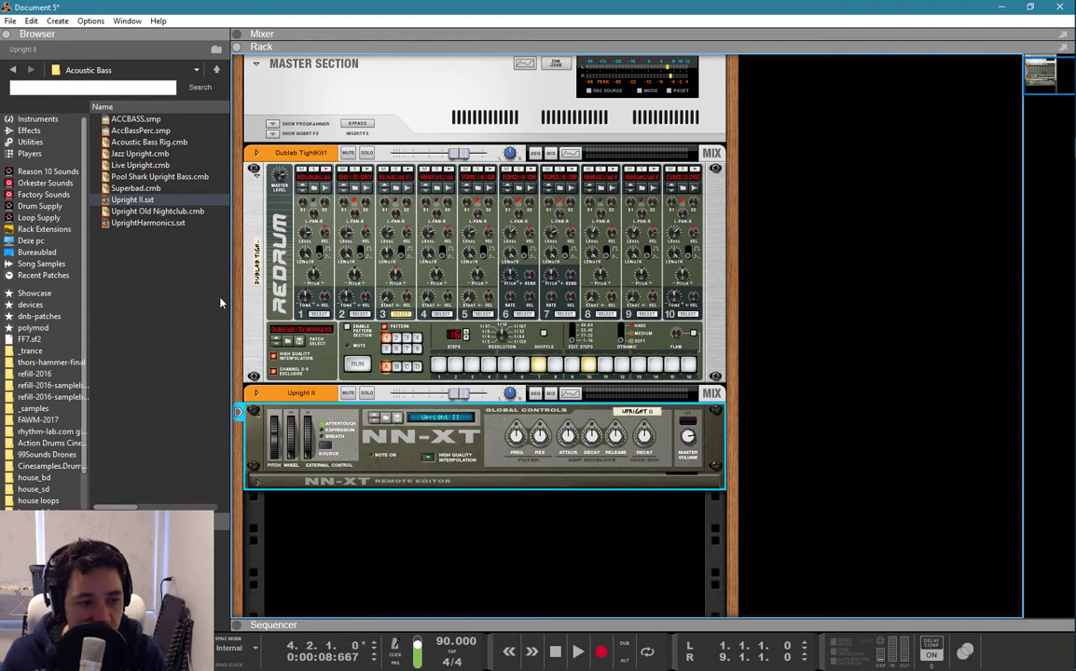
left_click(44, 172)
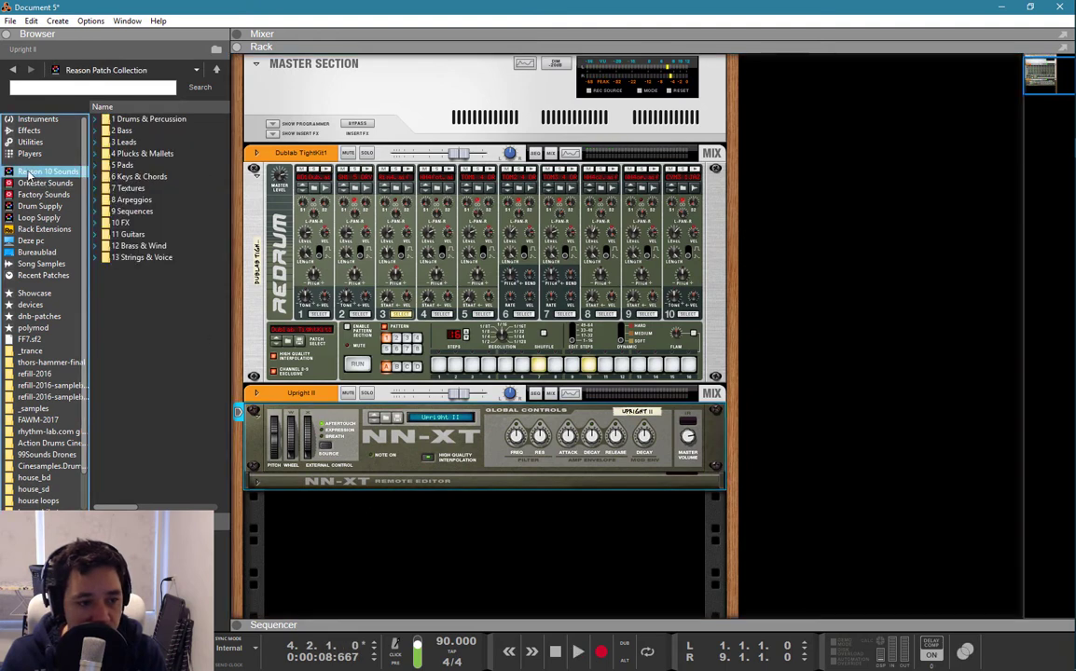
left_click(118, 165)
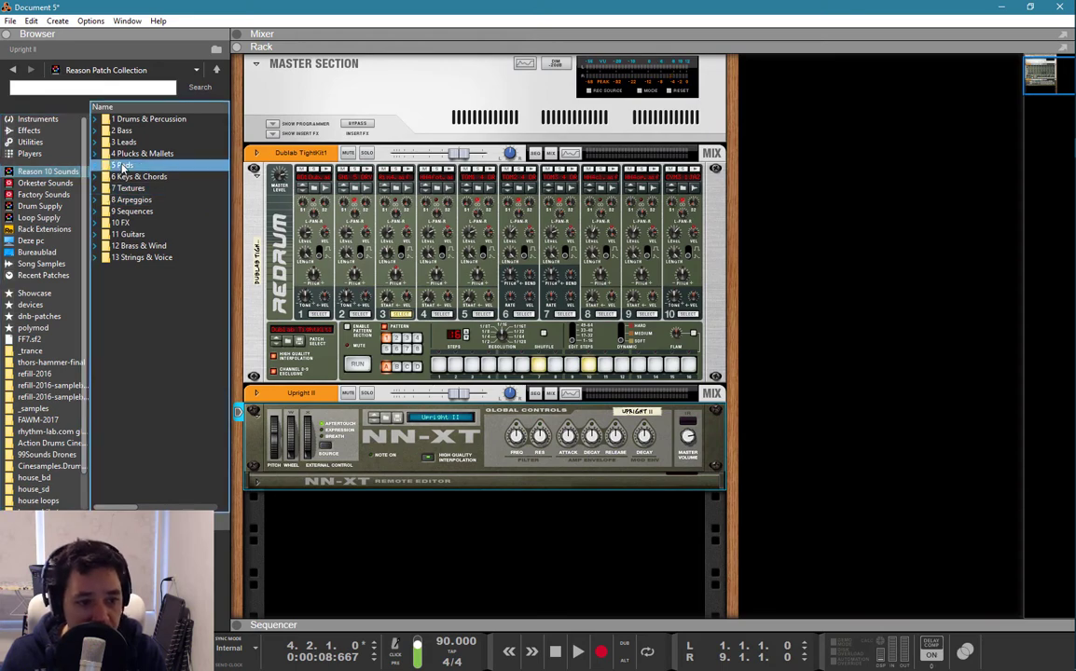
double_click(122, 166)
scroll(149, 205, "down", 2)
left_click(151, 224)
scroll(151, 235, "down", 10)
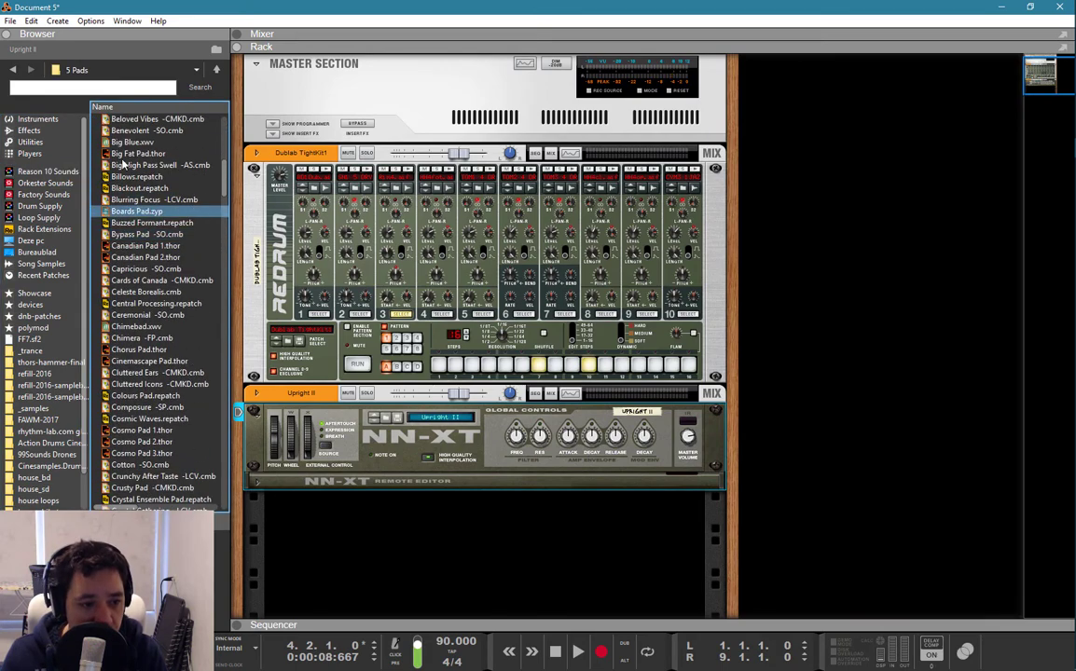
- Search the pad patches for "string"
left_click(95, 86)
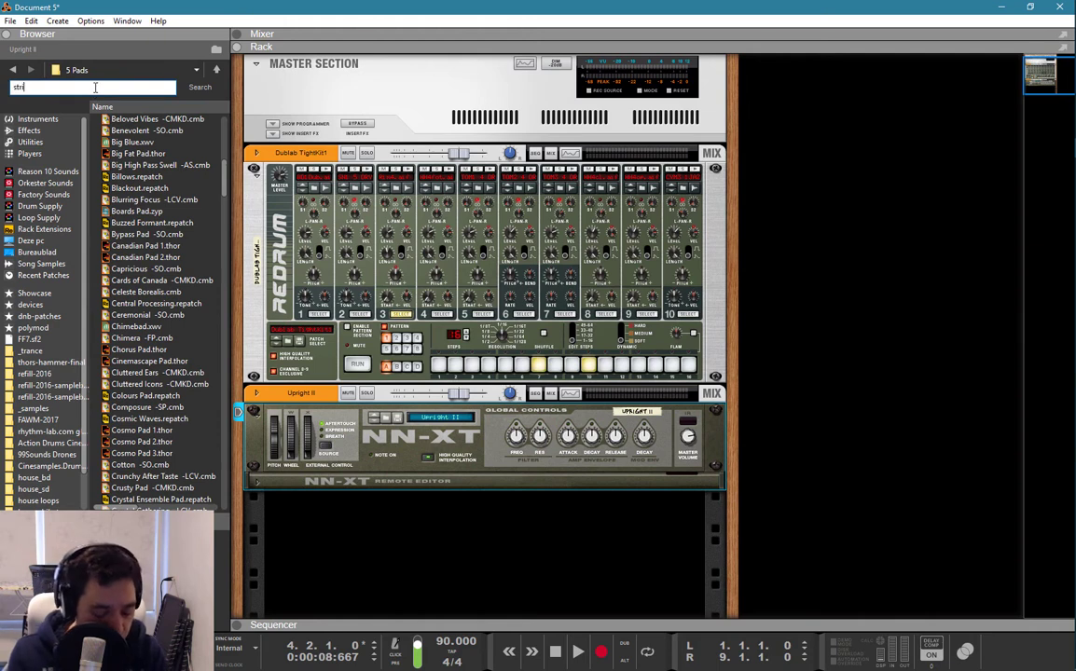
type("string")
key("Return")
- Audition several of the found string patches and add EdgeOfTheEarth - Strings to the rack below the Upright II sampler
left_click(119, 142)
left_click(121, 131)
left_click(123, 120)
left_click(128, 166)
left_click(130, 176)
mouse_move(130, 176)
left_mouse_down()
mouse_move(277, 340)
mouse_move(353, 509)
mouse_move(364, 508)
left_mouse_up()
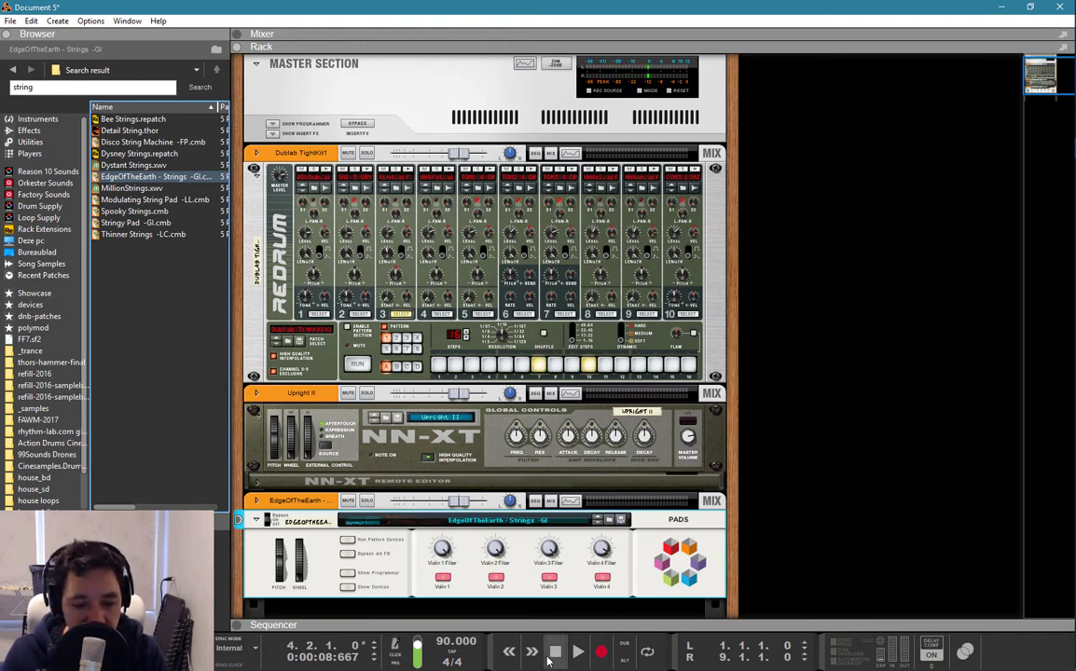
- Record a strings melody on the EdgeOfTheEarth track from bar 1 until partway through bar 5
left_click(556, 652)
key("F7")
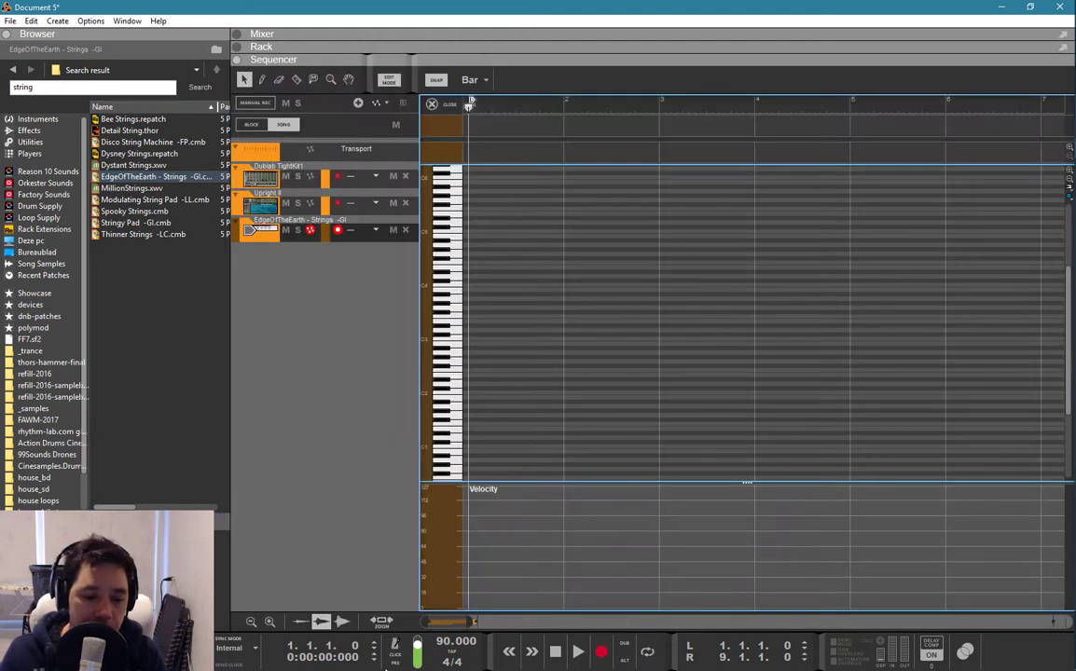
left_click(602, 653)
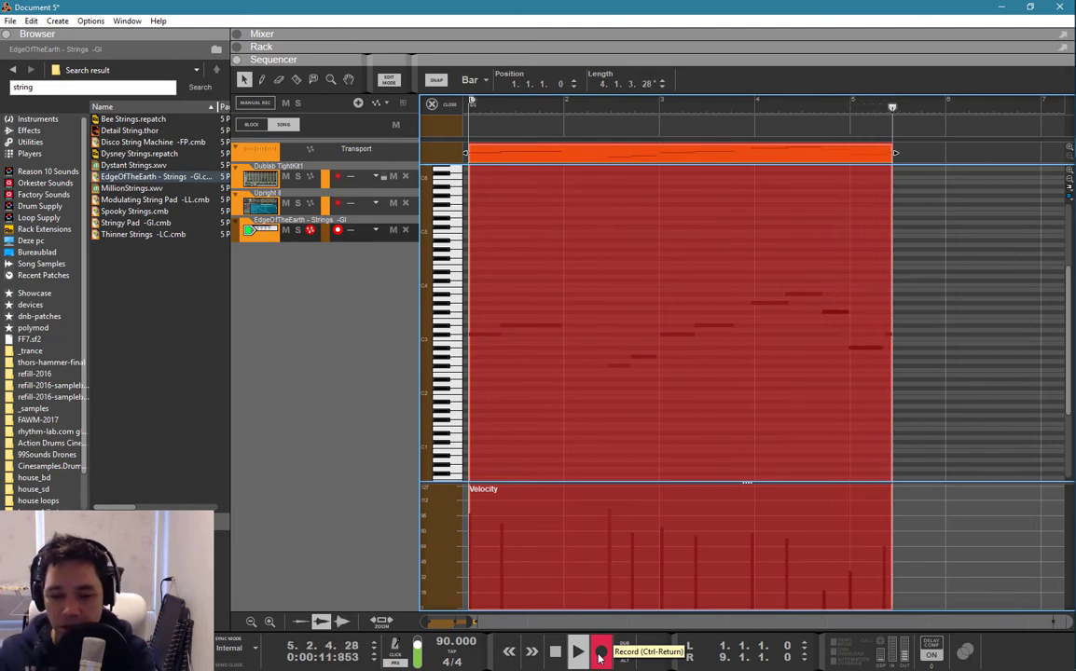
left_click(600, 653)
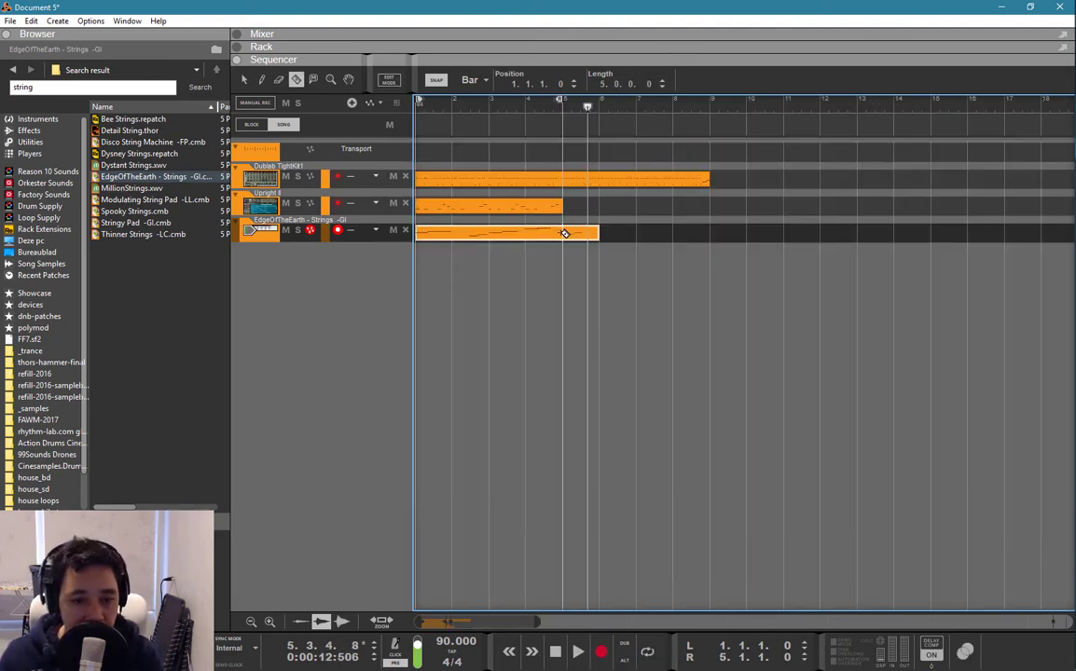
- Split the recorded strings clip at bar 5 and delete the part after the cut
left_click(564, 233)
key("q")
left_click(571, 234)
key("Delete")
- Copy the bass and strings clips to bar 5 and move the right locator to bar 9
left_click_drag(580, 196, 500, 243)
key("ctrl+c")
key("ctrl+v")
left_click_drag(560, 99, 711, 106)
- Play the extended arrangement from bar 1
left_click(638, 155)
left_click_drag(457, 106, 378, 109)
key("space")
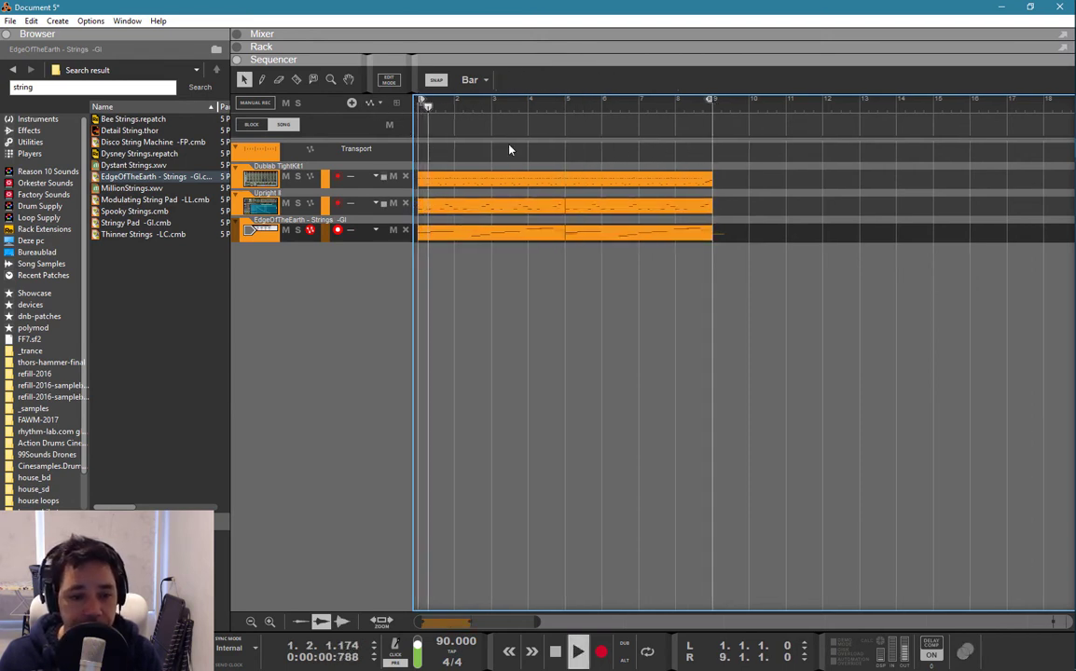
key("F6")
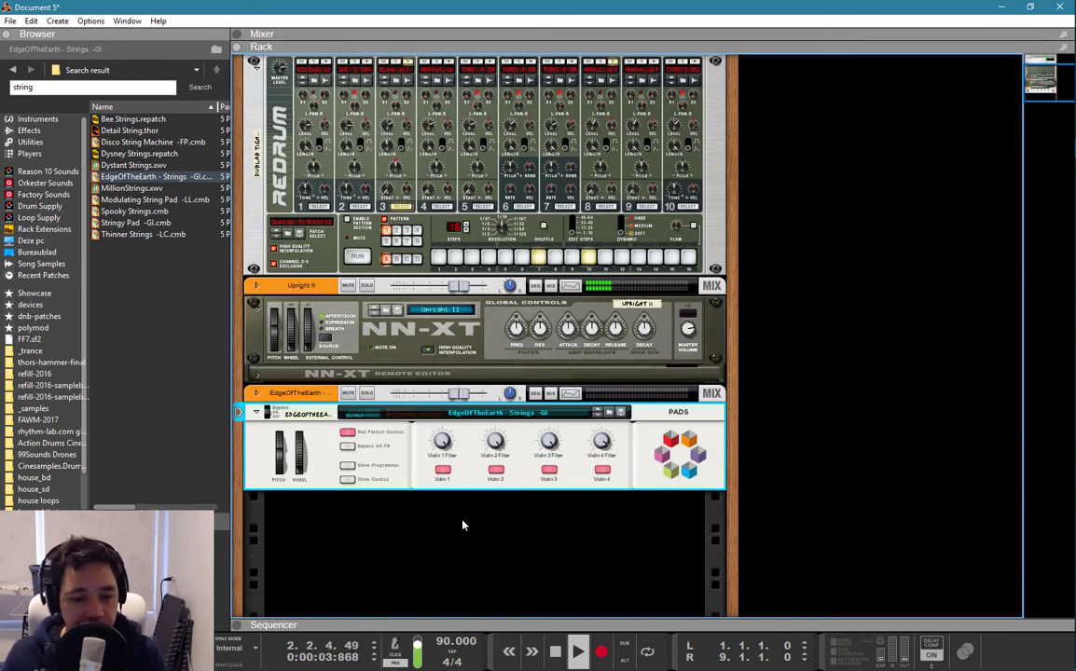
right_click(462, 525)
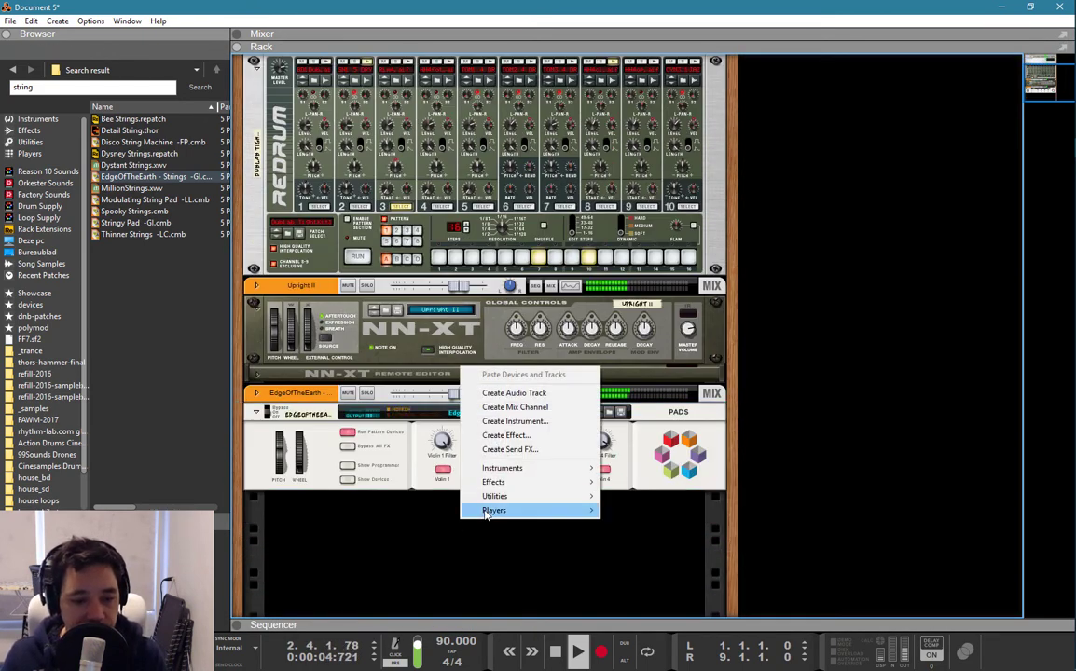
left_click(377, 524)
key("F7")
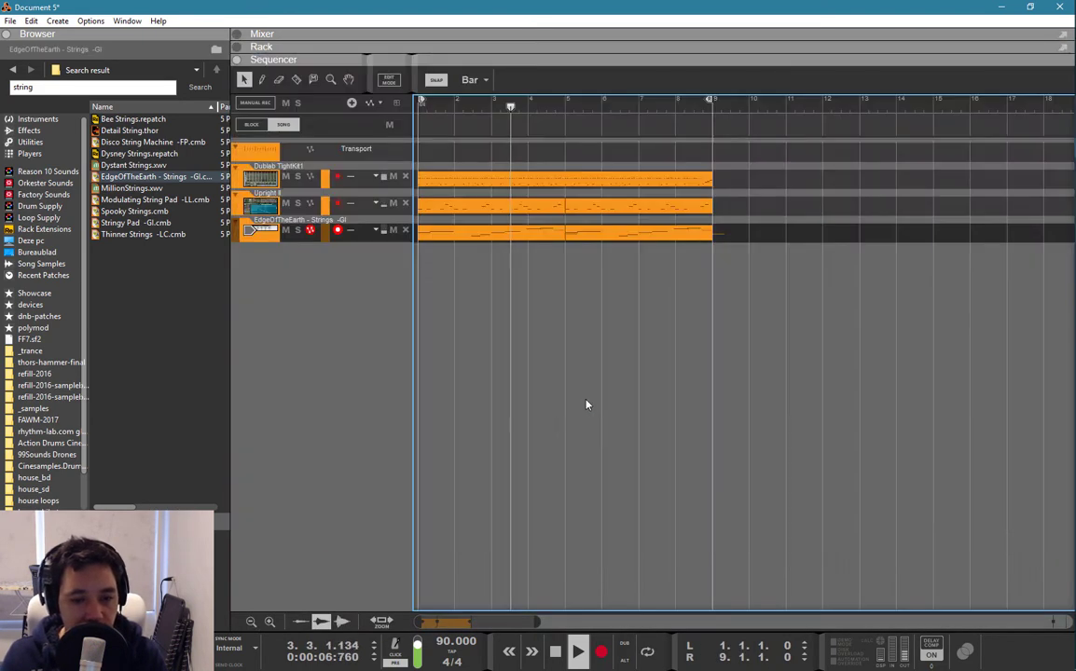
- Join the two strings clips into one eight-bar clip
left_click_drag(681, 250, 454, 243)
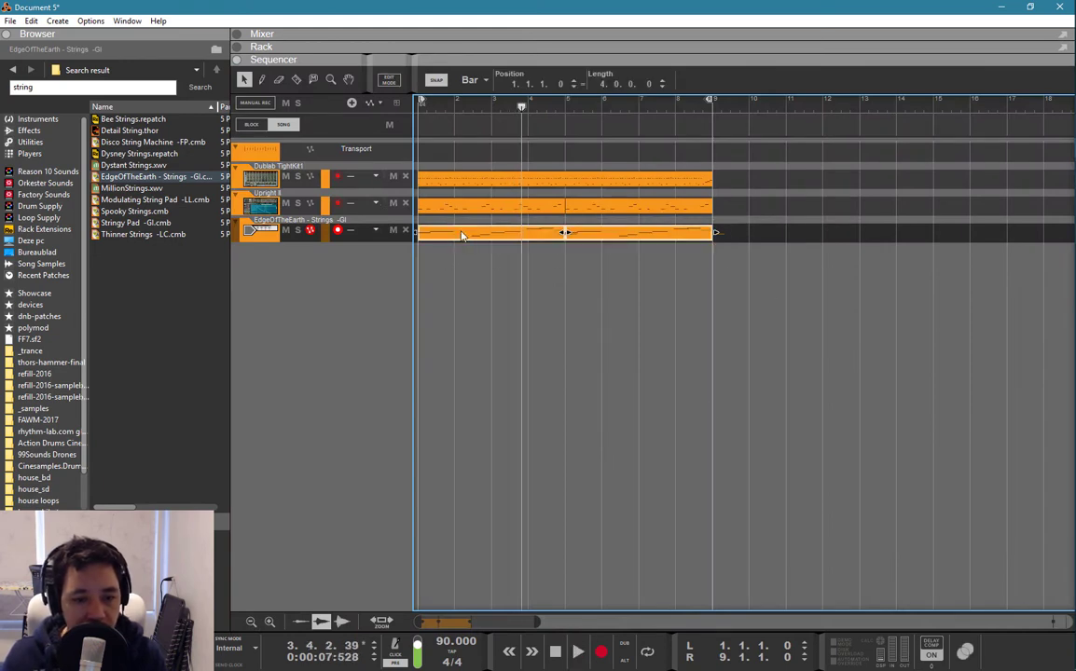
left_click(756, 241)
left_click(454, 234)
right_click(452, 235)
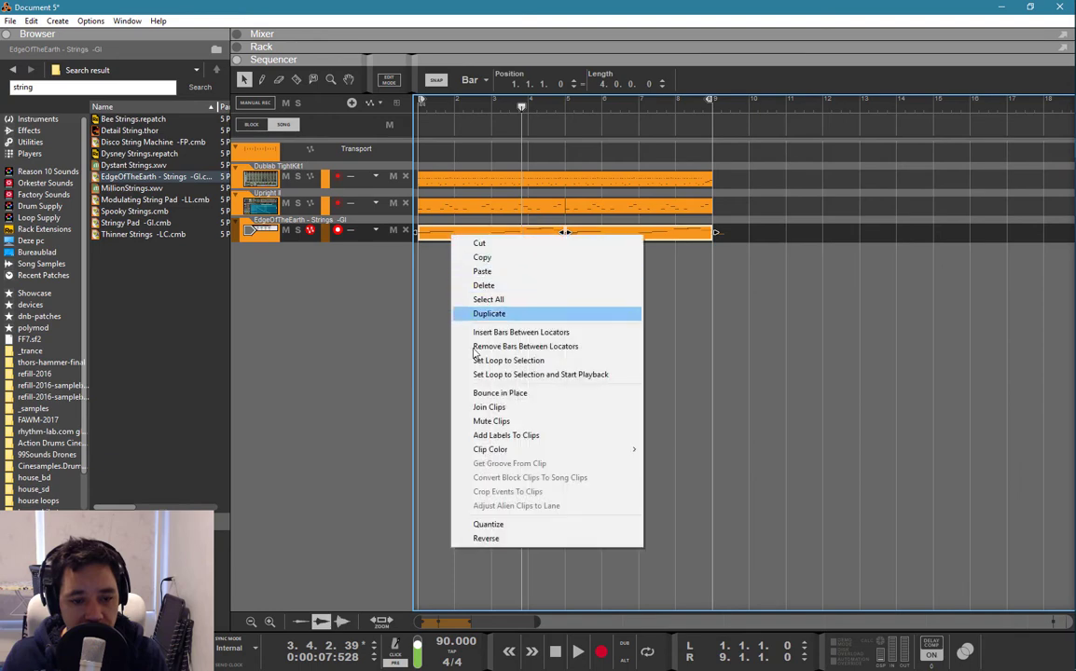
left_click(488, 407)
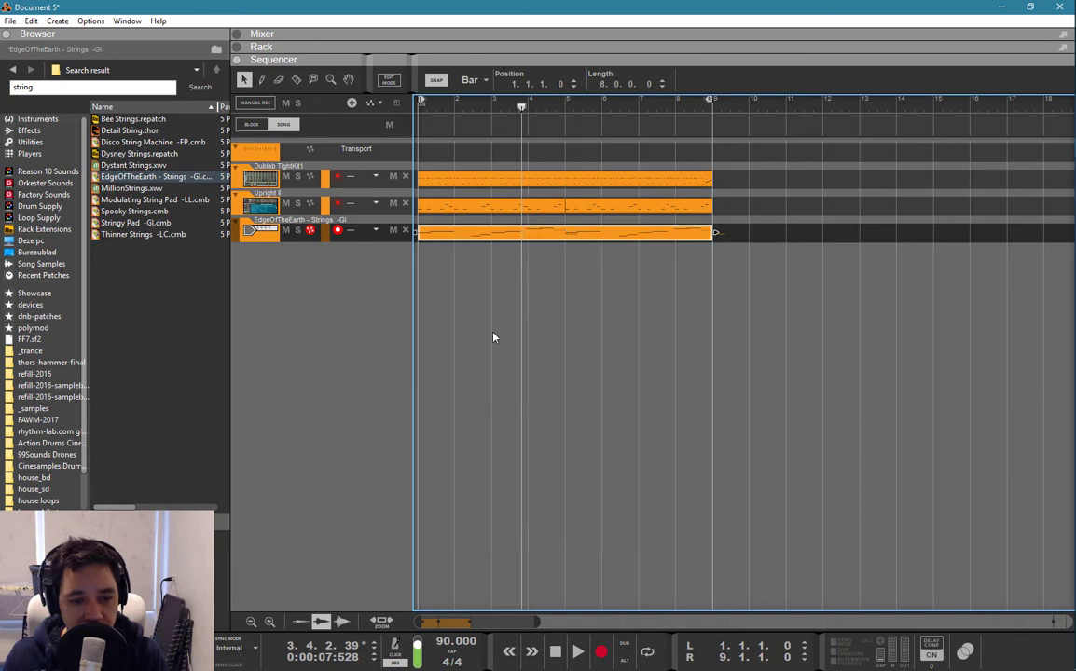
- Open the joined strings clip for note editing and quantize all of its notes
double_click(494, 239)
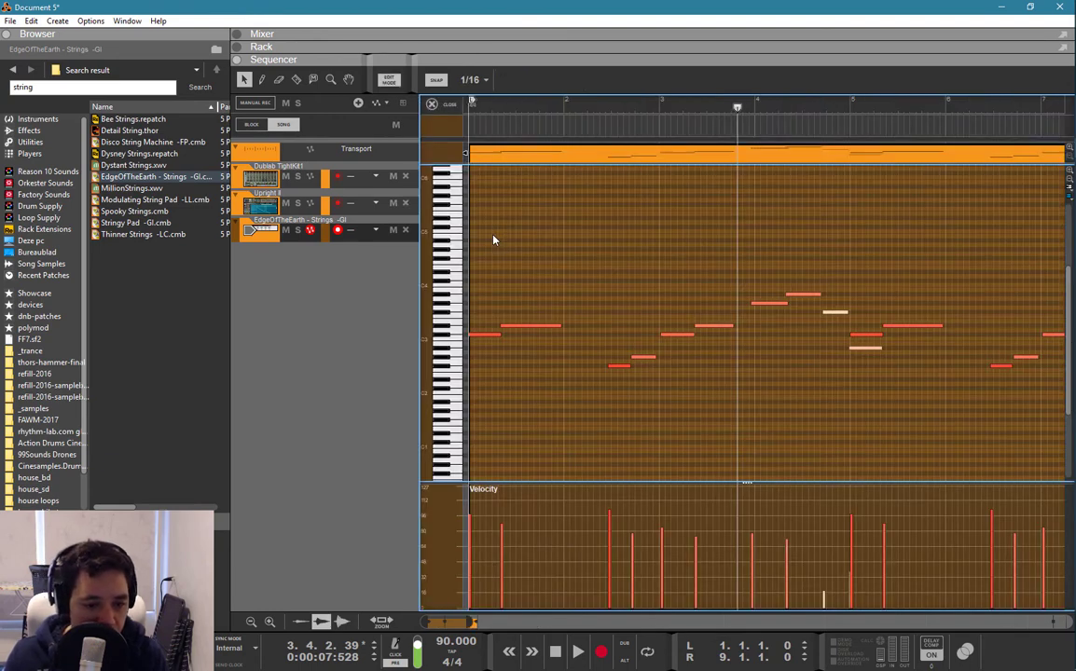
key("ctrl+a")
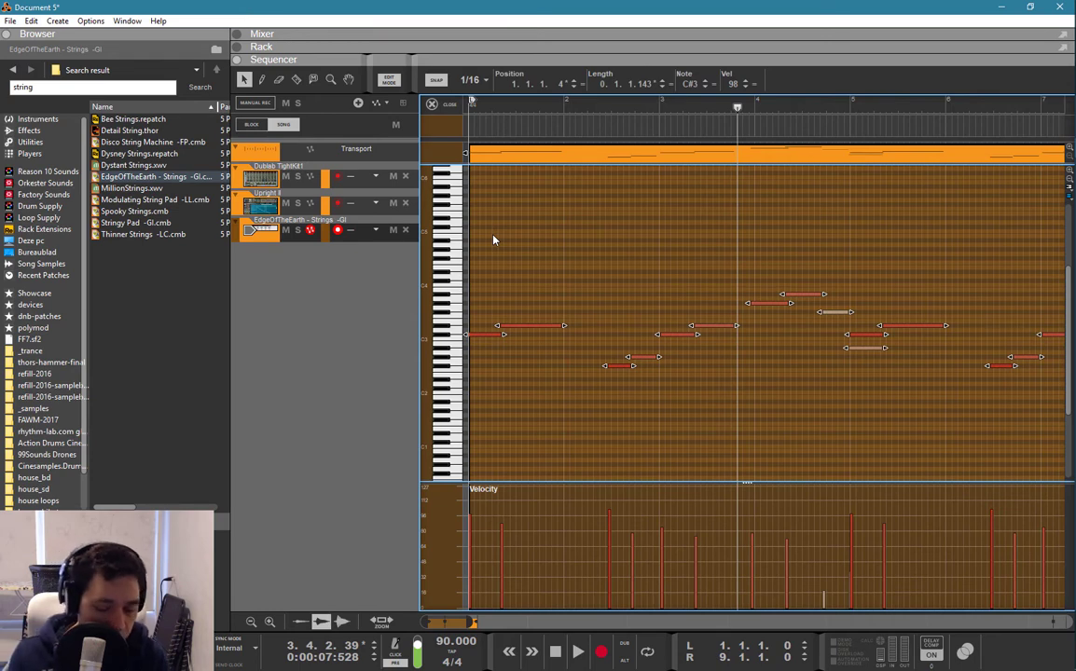
key("ctrl+k")
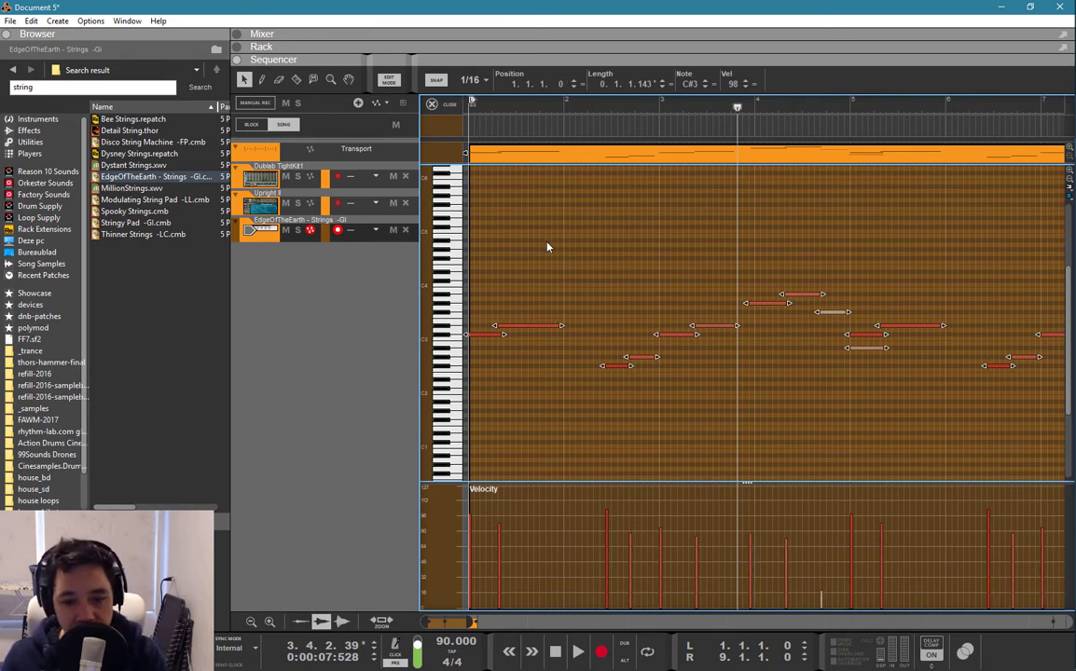
- Move the early G#3 note to the start of bar 4 and delete the lower overlapping note at bar 5
left_click(657, 294)
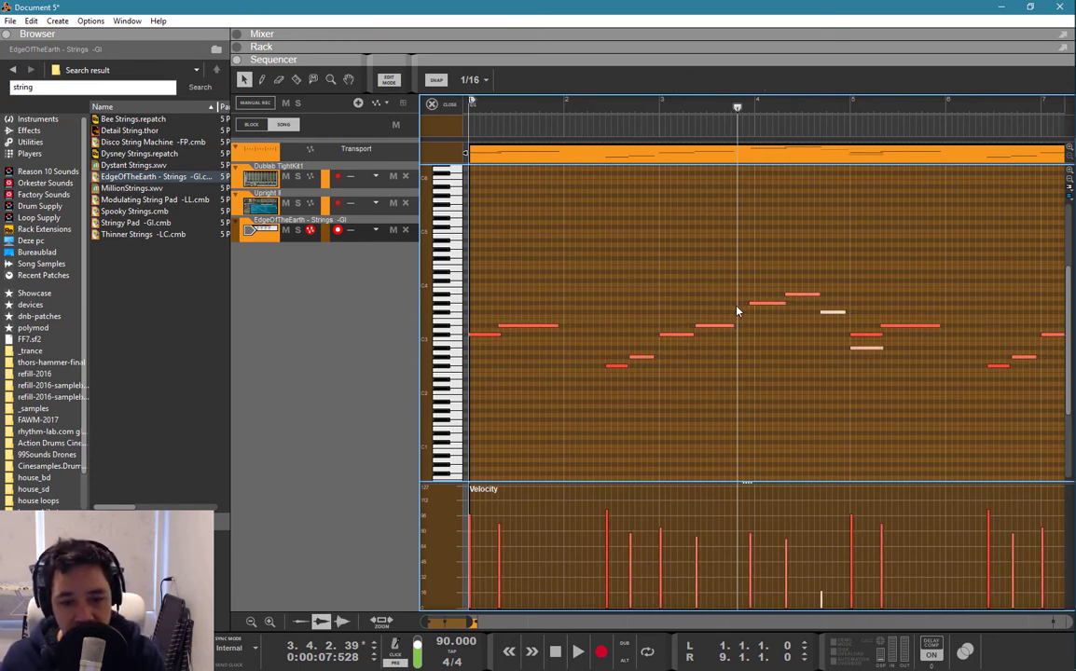
left_click_drag(751, 304, 759, 305)
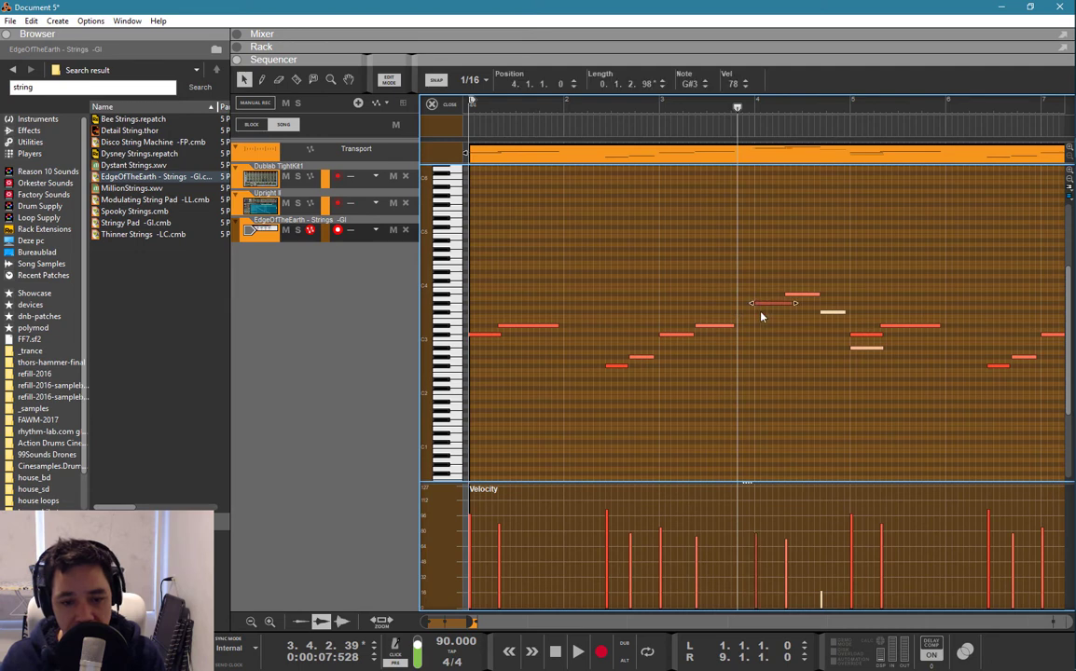
left_click(815, 333)
scroll(840, 340, "down", 1)
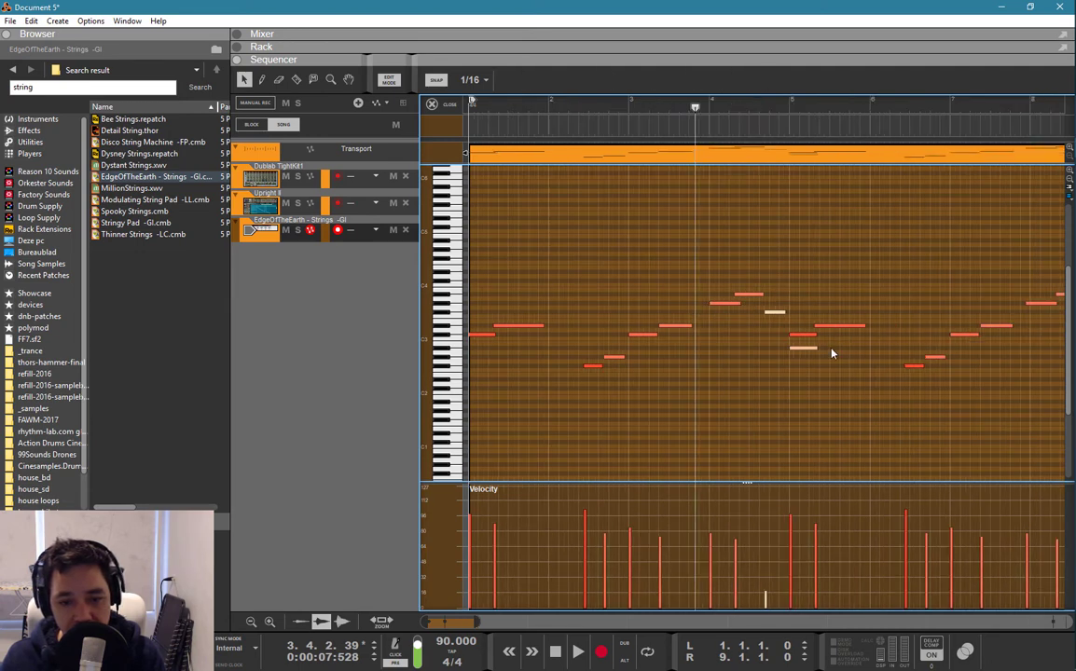
left_click(802, 348)
key("Delete")
- Move the repeated G#3 note near bar 8 to the start of that bar
left_click_drag(785, 361, 1070, 360)
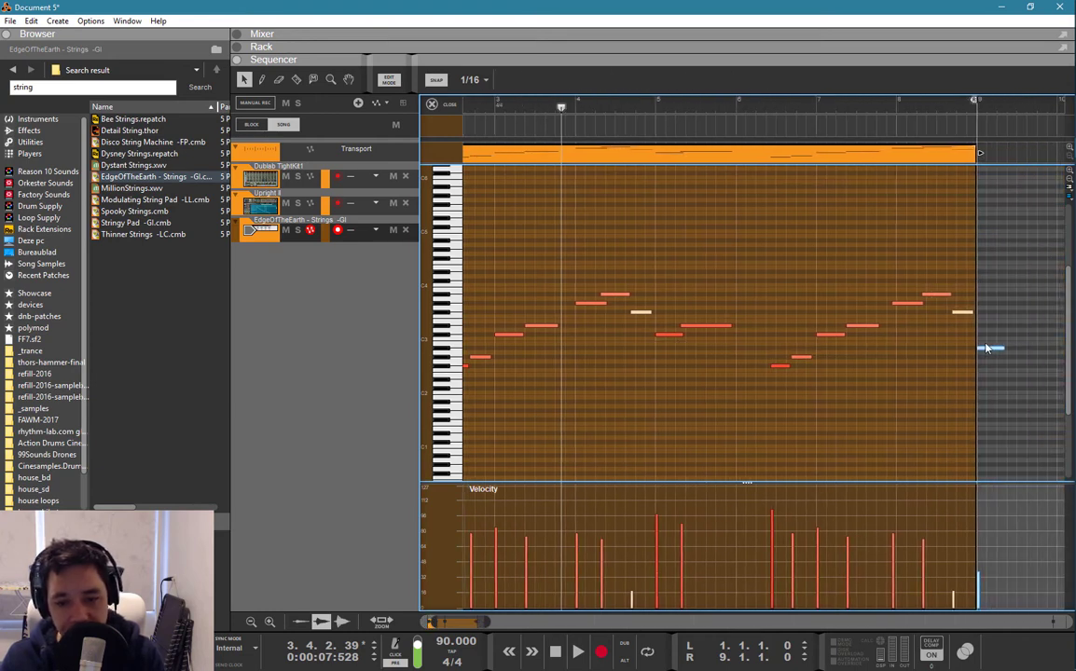
left_click(901, 307)
left_click(902, 309)
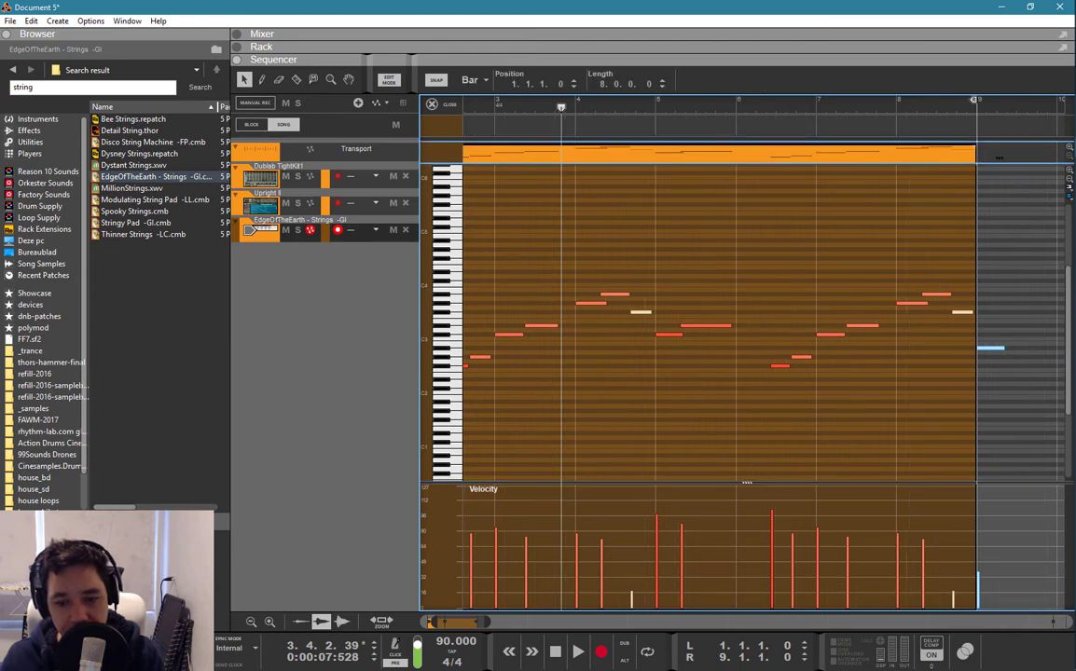
- Extend the strings clip by one bar to bar 10 and delete the stray A#2 note at bar 9
left_click_drag(983, 157, 1004, 158)
left_click(991, 349)
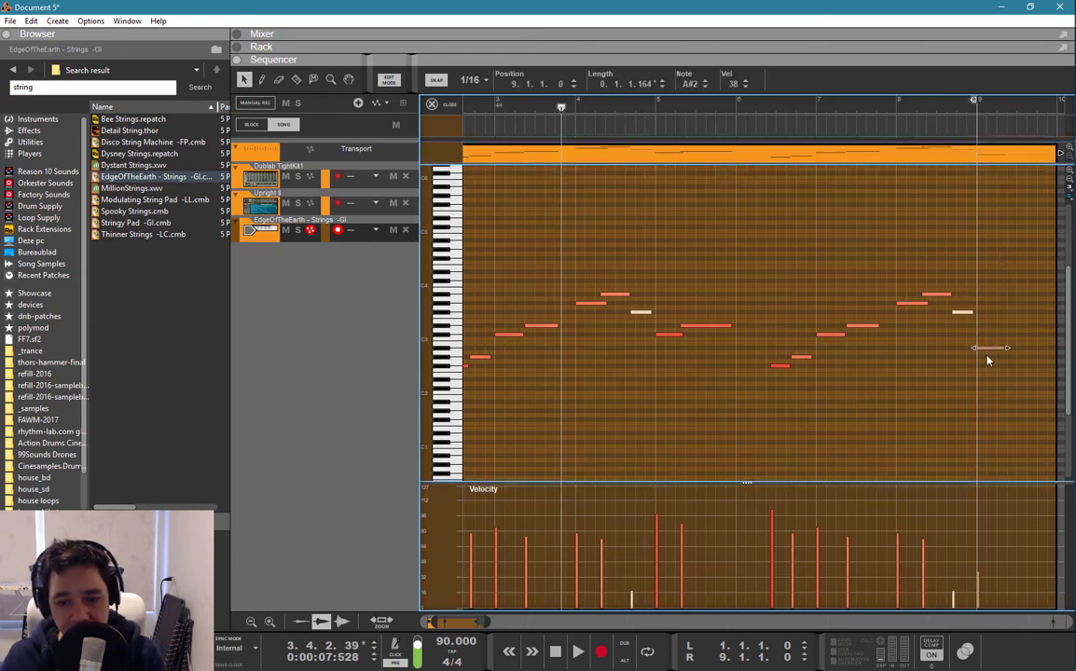
key("Delete")
- Return to the arrangement, shorten the strings clip so it ends at bar 9, and briefly play from bar 1
key("ctrl+e")
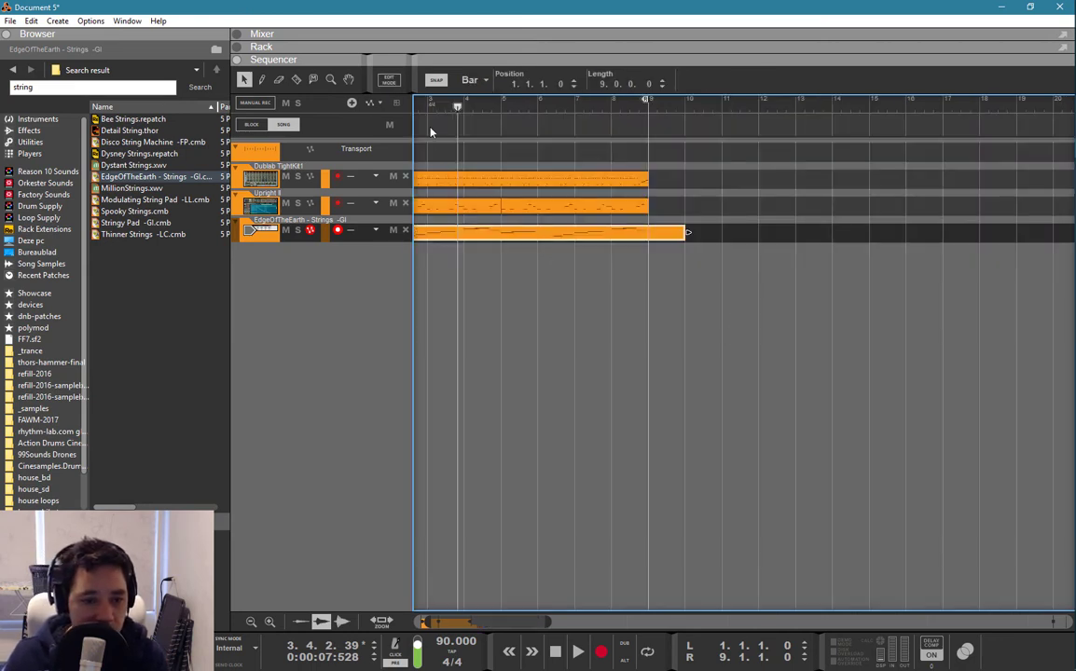
left_click_drag(429, 107, 290, 109)
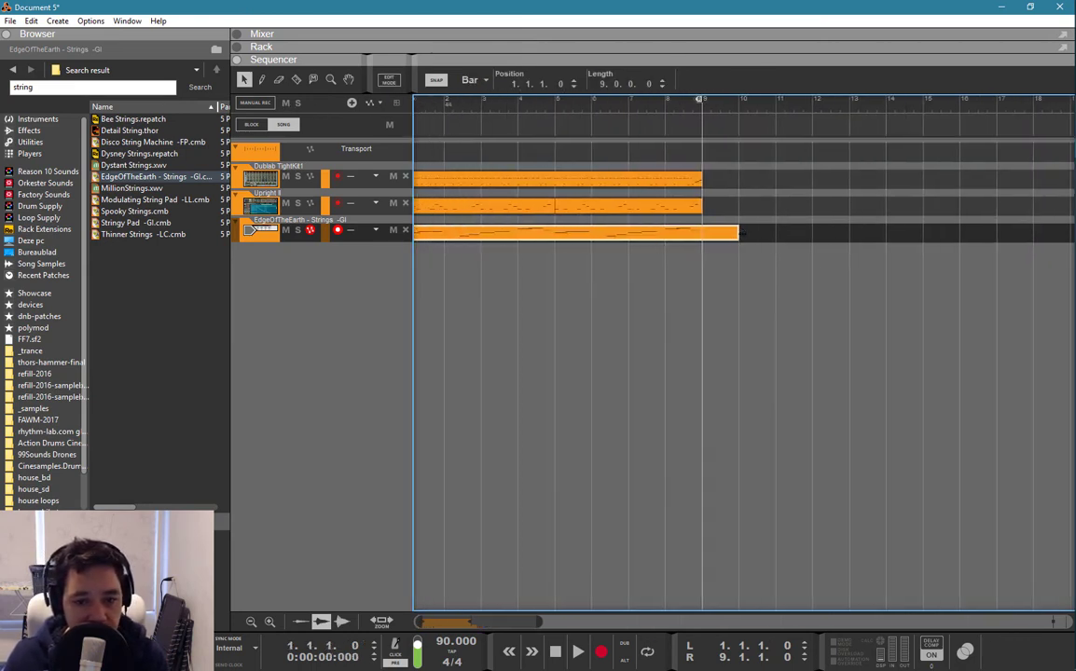
left_click_drag(702, 231, 702, 231)
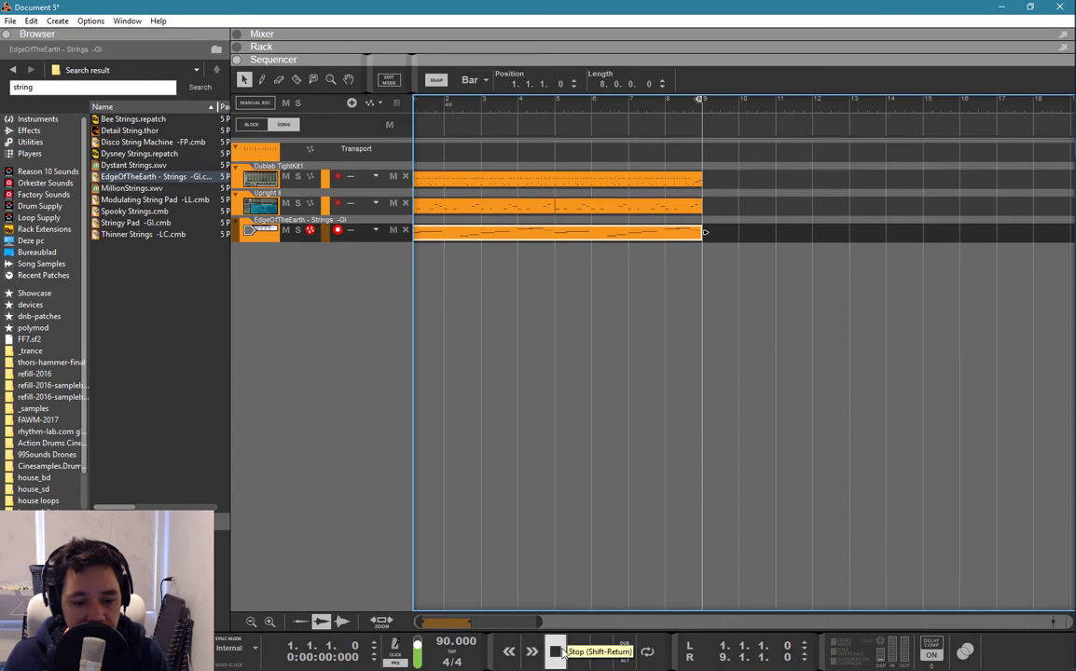
left_click(577, 652)
key("space")
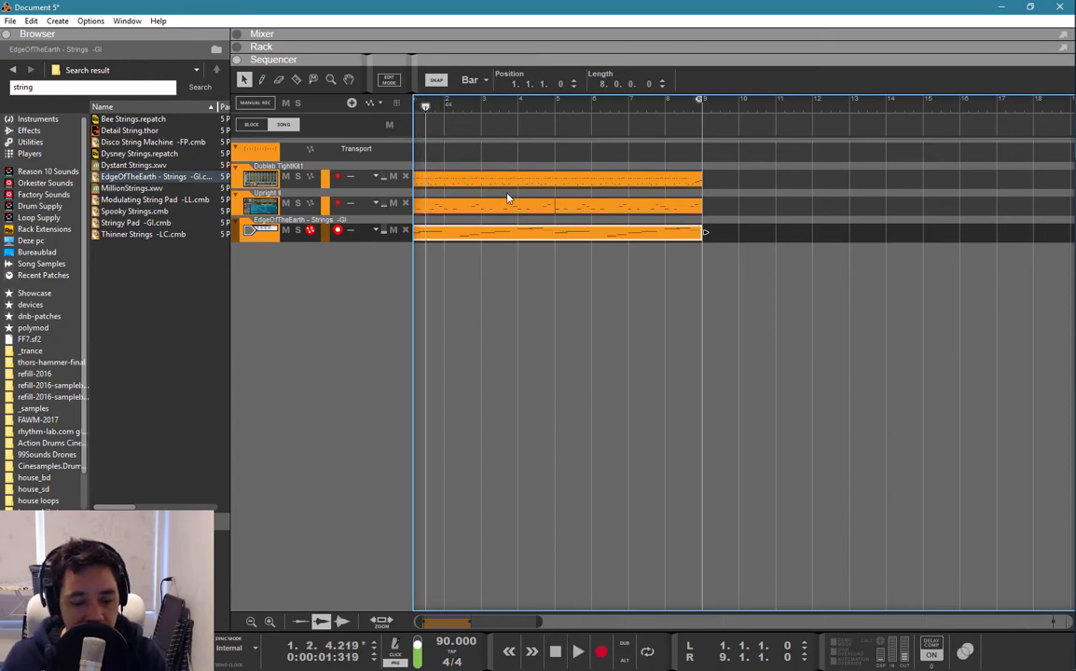
- Add a Klang Tuned Percussion instrument to the rack below the strings device
key("F6")
left_click_drag(159, 238, 393, 559)
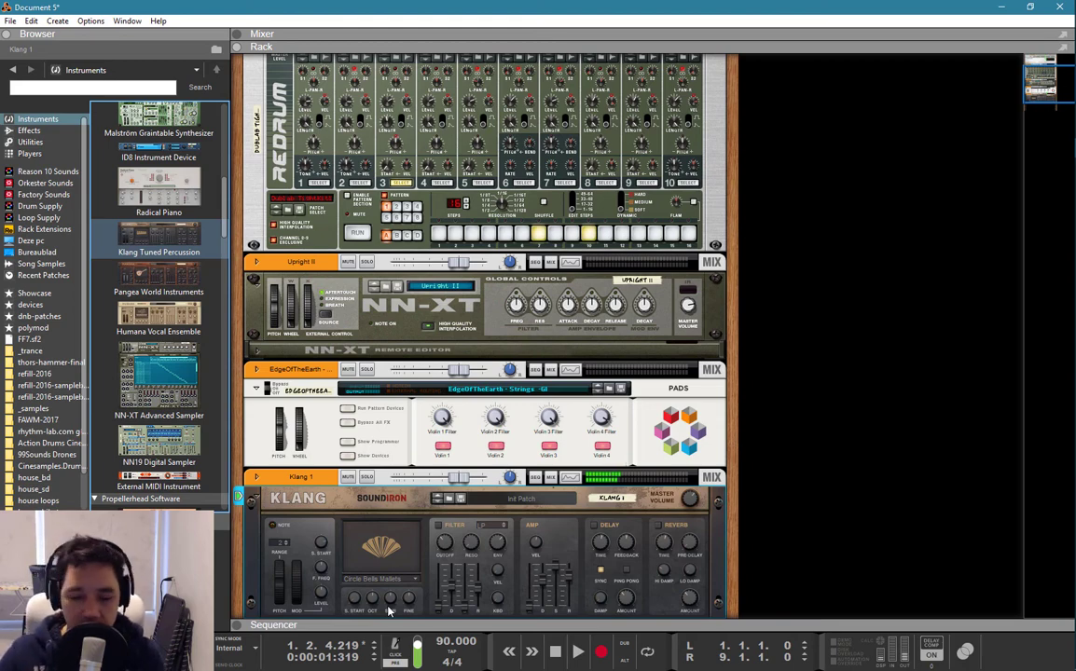
scroll(444, 584, "down", 3)
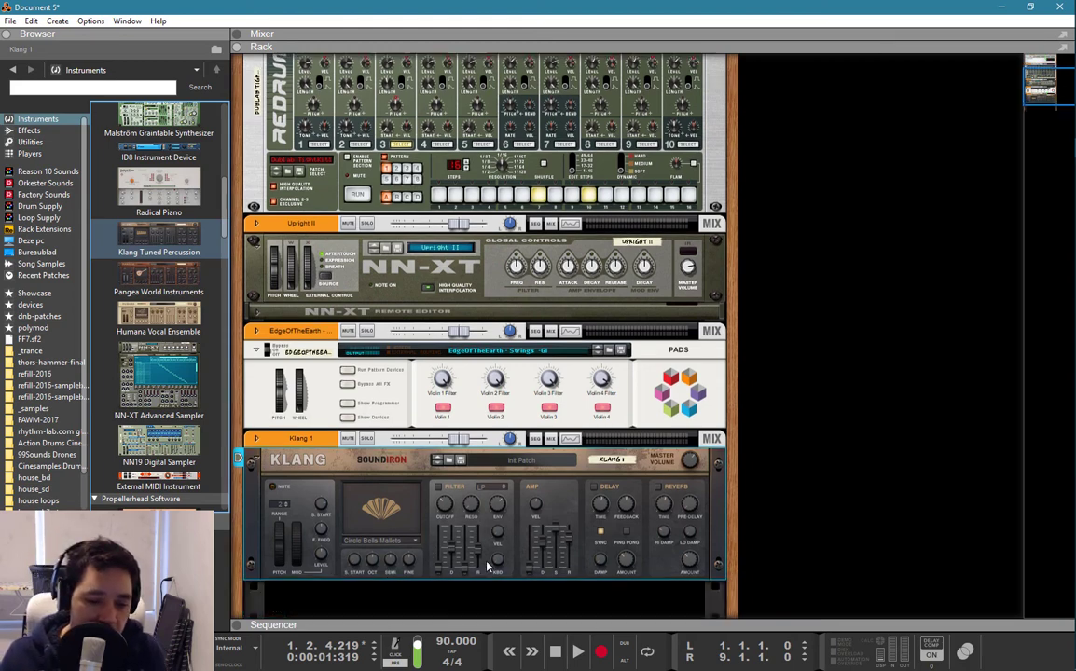
left_click(662, 465)
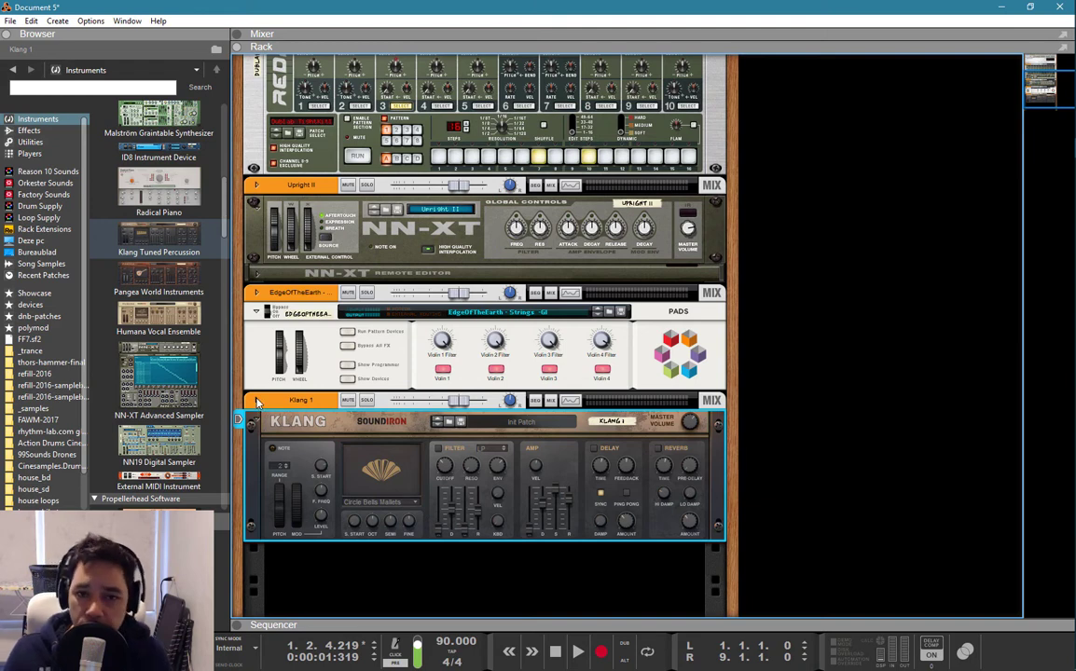
- Show the insert effects section of the Klang 1 mix channel and add an RV7000 MkII Reverb to it
left_click(258, 401)
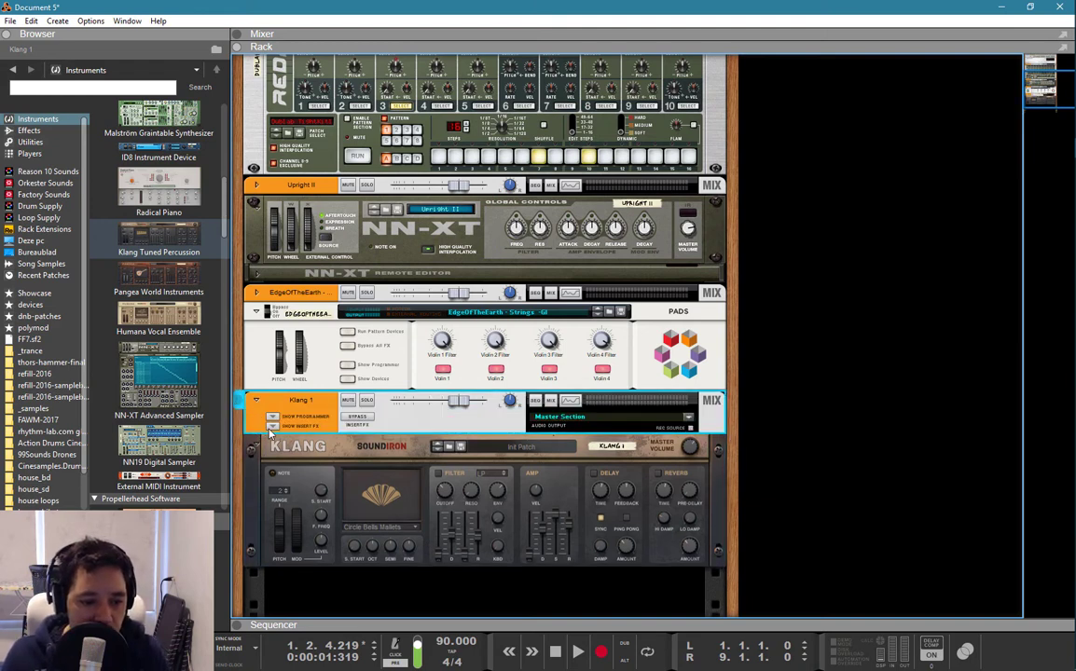
left_click(271, 428)
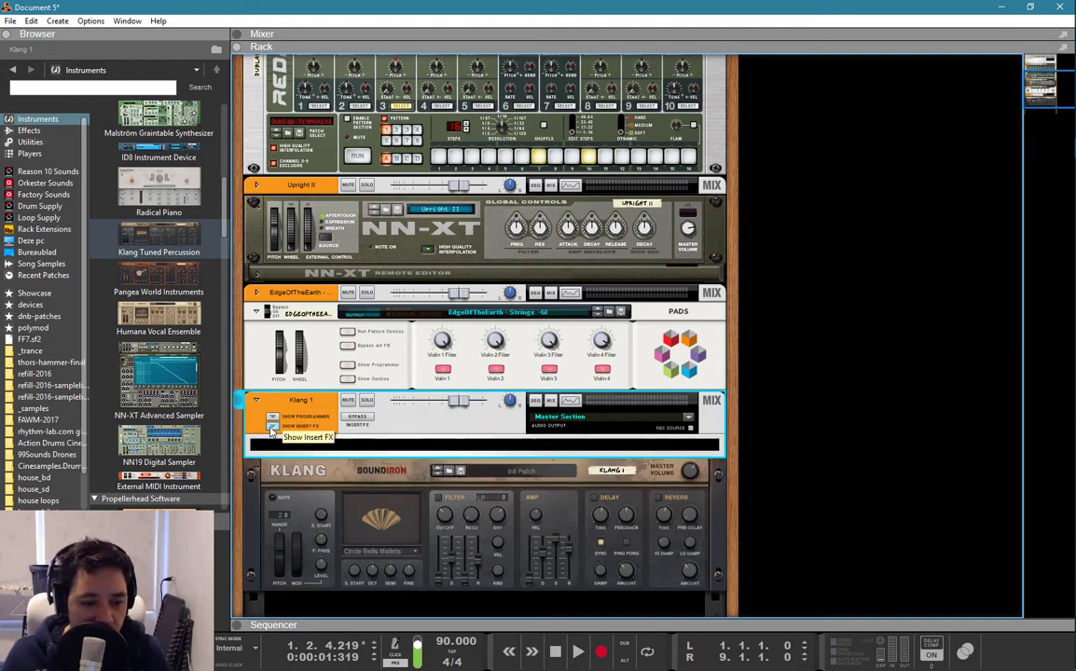
left_click(28, 130)
scroll(367, 297, "down", 2)
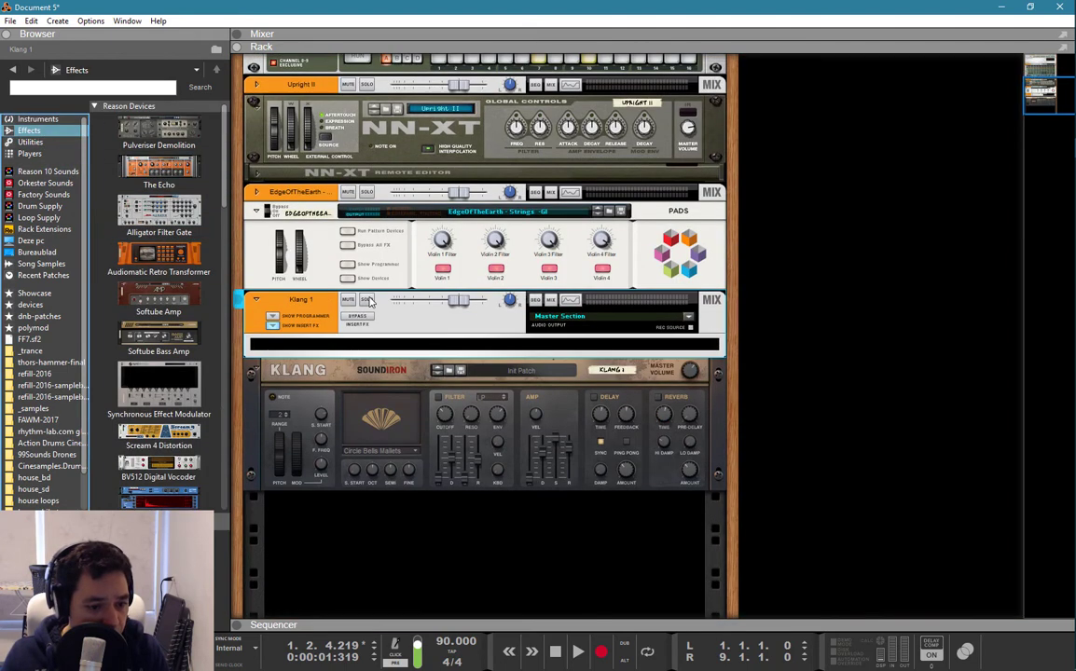
scroll(185, 427, "down", 2)
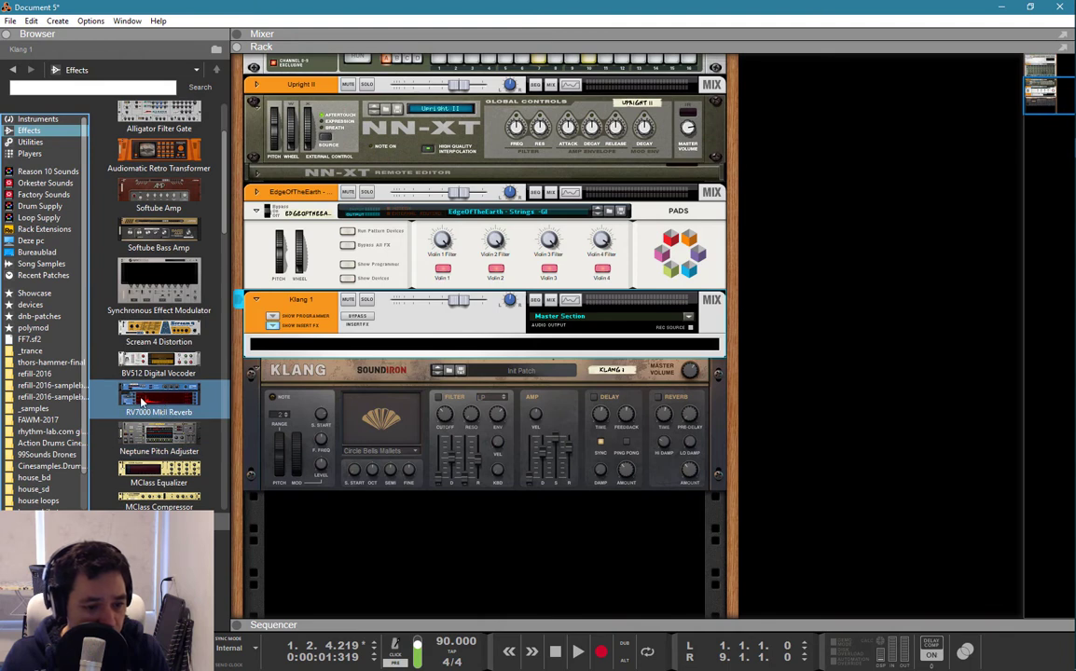
left_click_drag(142, 401, 438, 343)
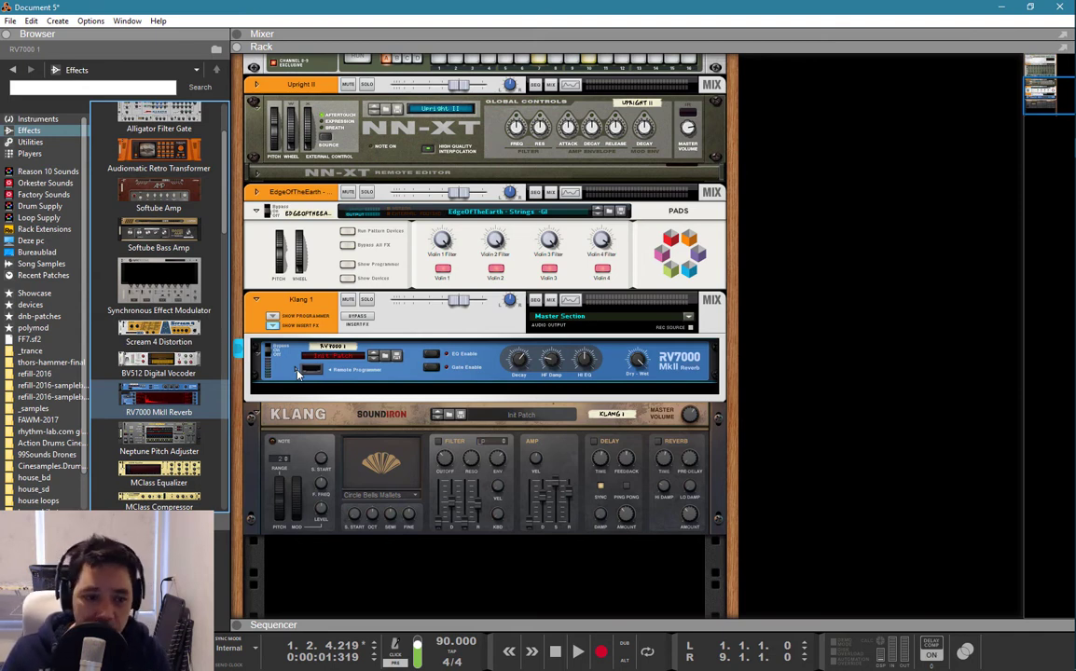
- Unfold the reverb's remote programmer, set the algorithm to Arena, lengthen the decay and lower the dry/wet mix
left_click(297, 371)
left_click(297, 372)
left_click(298, 373)
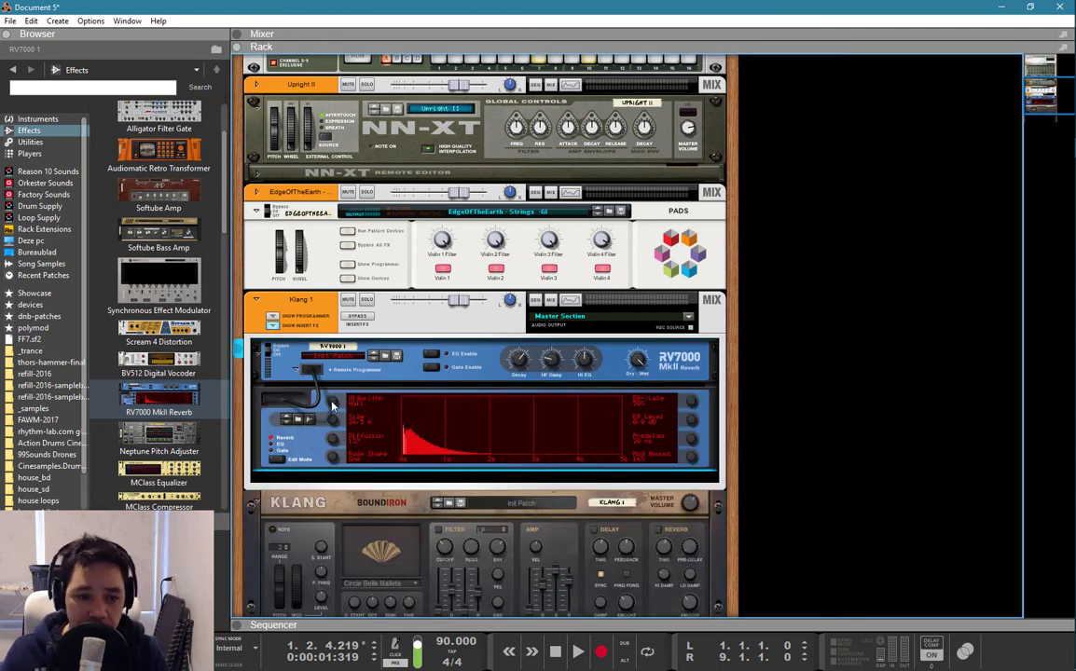
left_click_drag(332, 403, 342, 373)
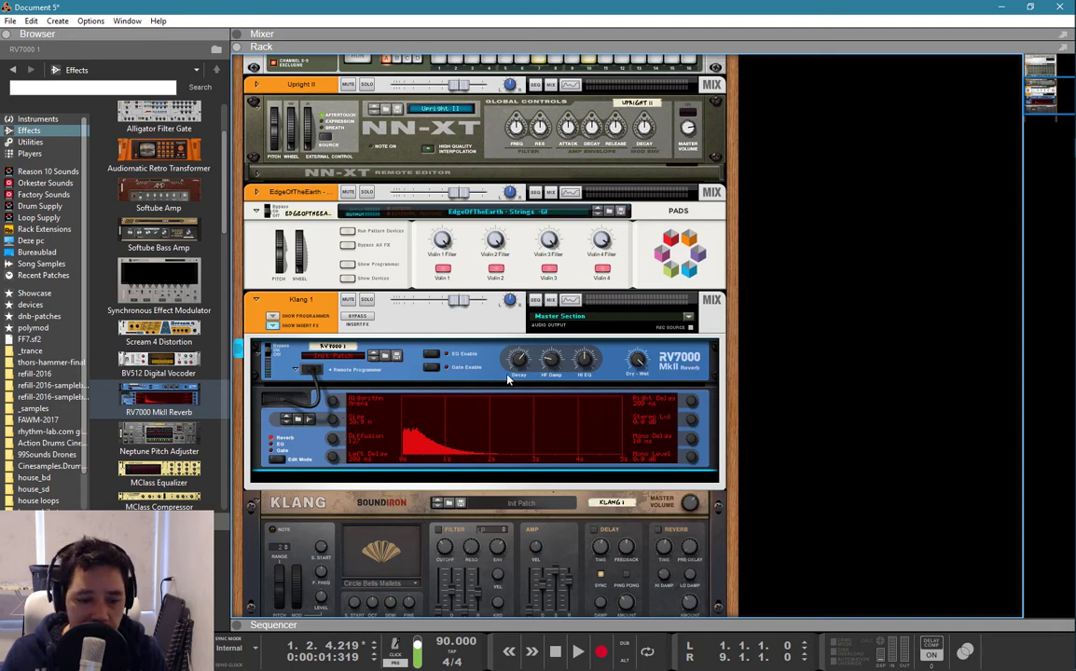
left_click_drag(508, 378, 529, 345)
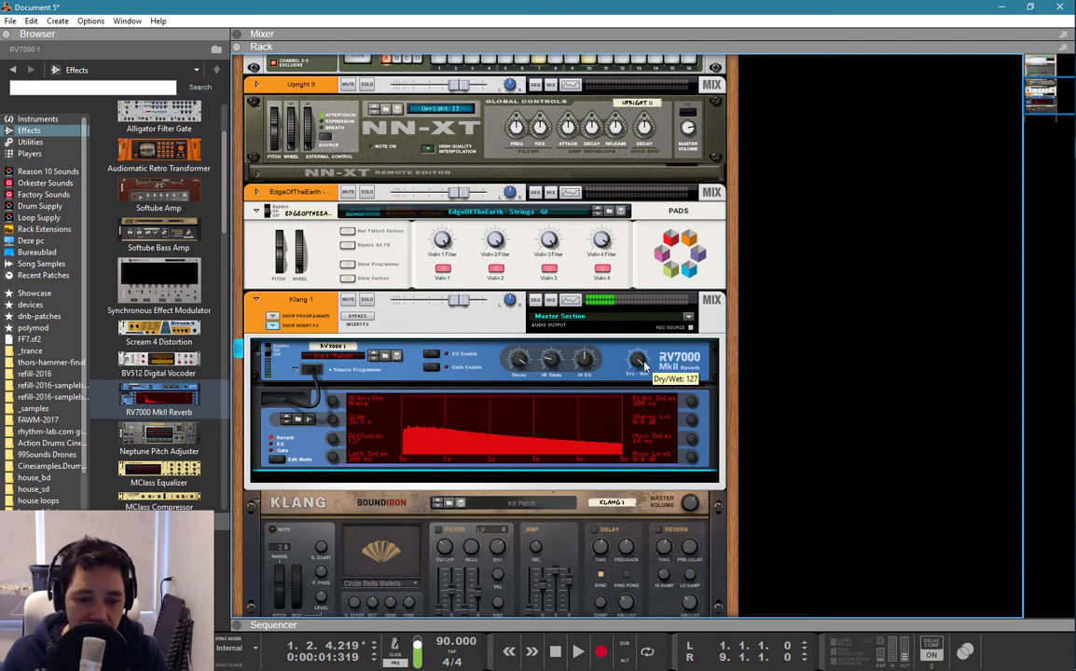
left_click_drag(643, 364, 642, 403)
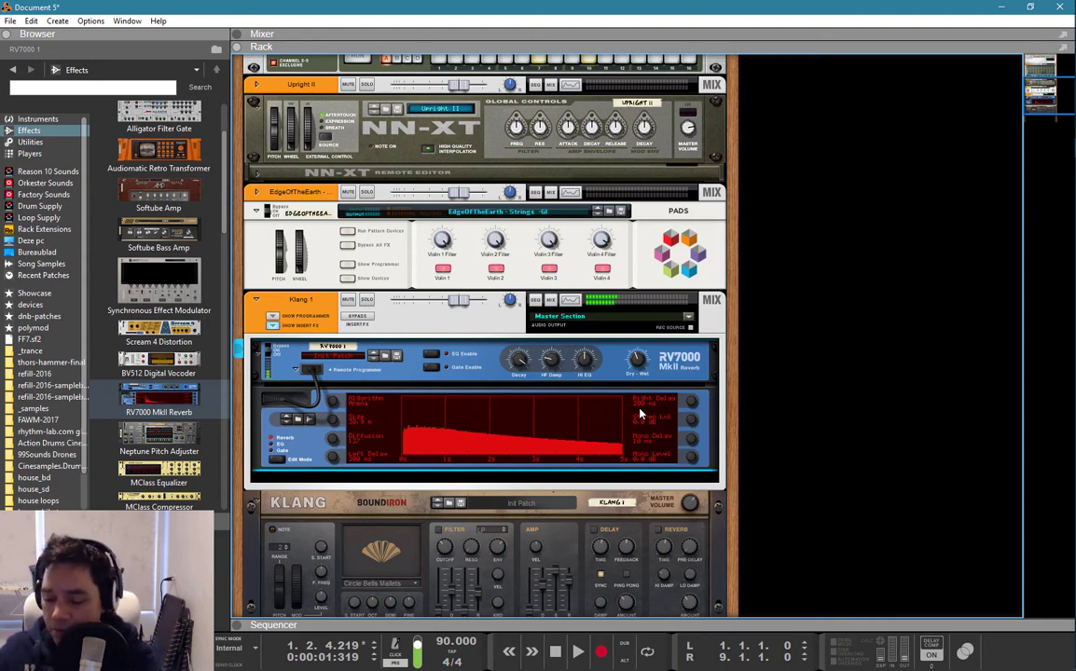
- Record a Klang part in the sequencer from bar 1 until just past the start of bar 9
key("F7")
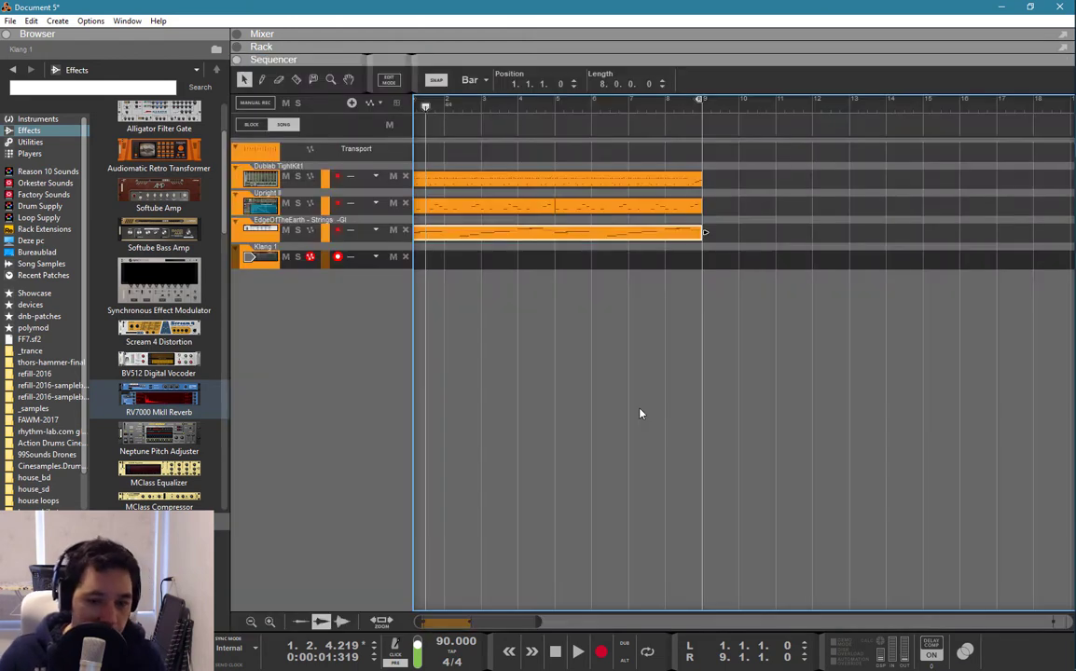
left_click(412, 104)
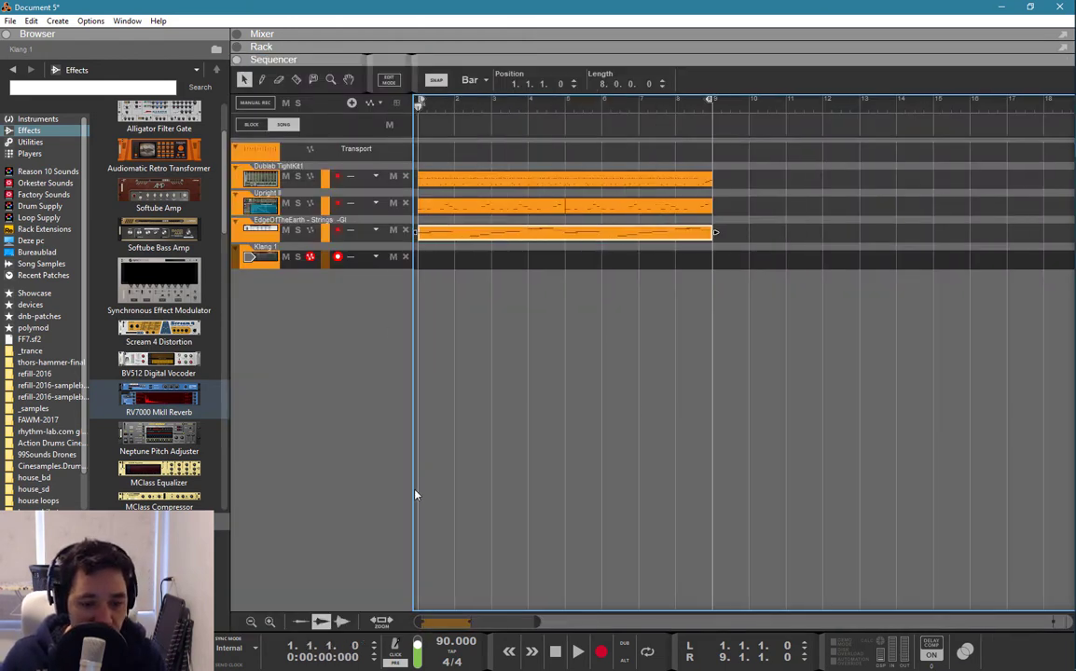
left_click(604, 658)
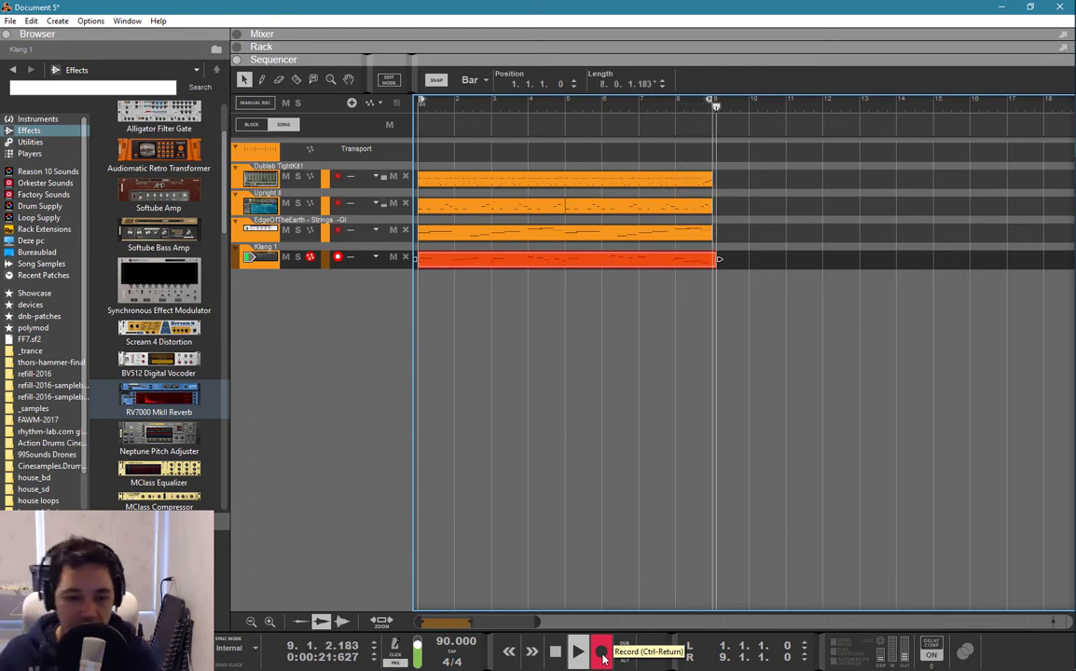
key("space")
- Open the recorded Klang clip and quantize all its notes to 1/32 at 100%
double_click(542, 260)
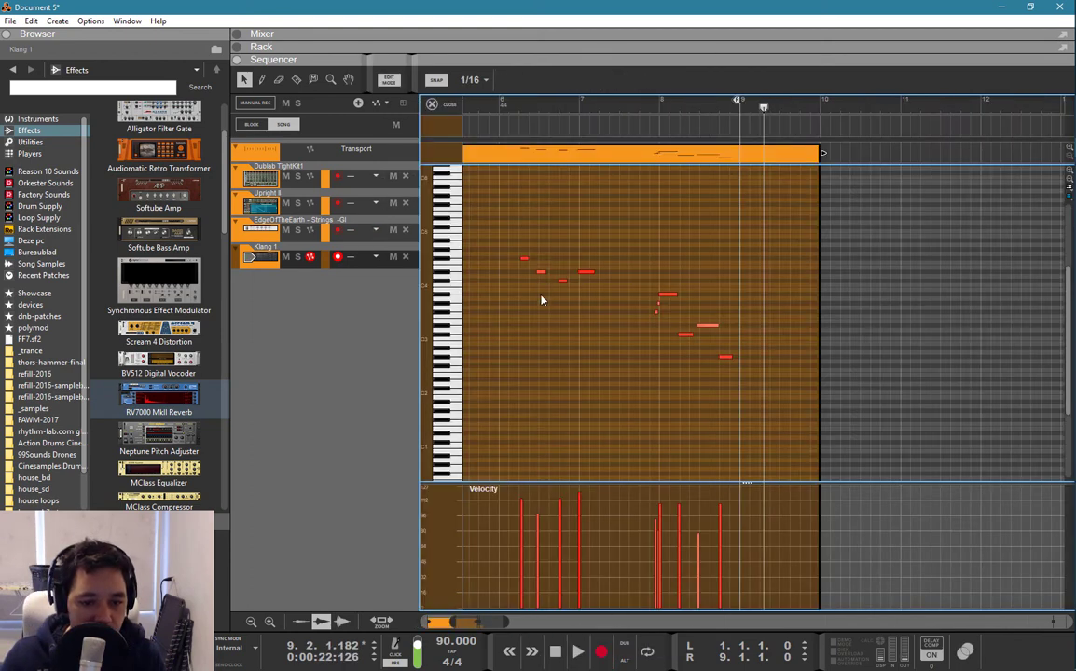
key("ctrl+k")
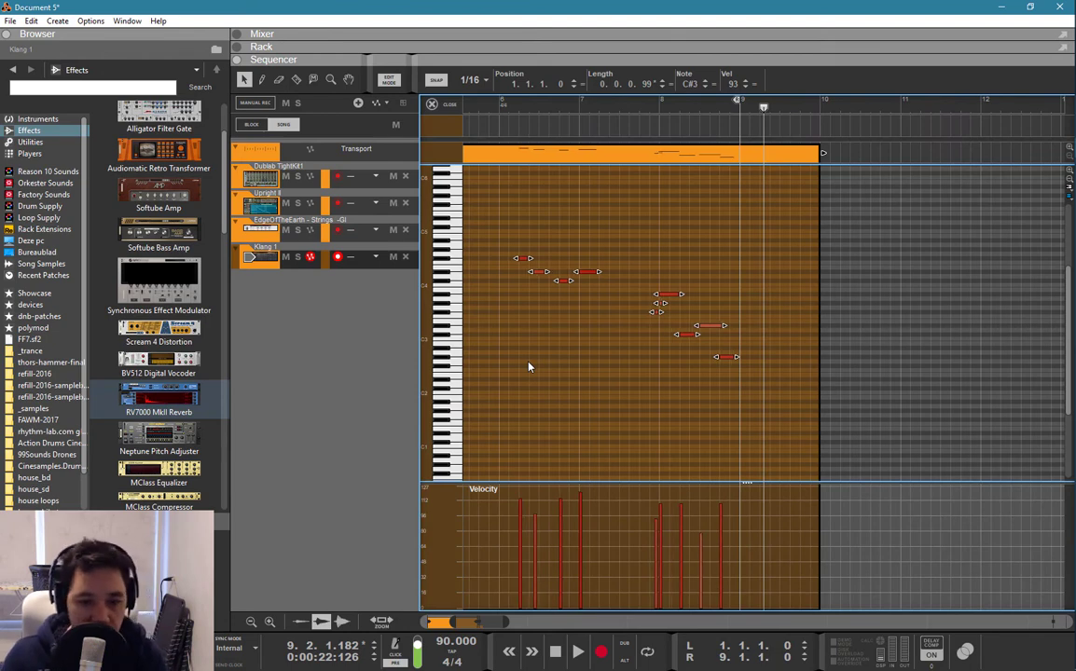
left_click(513, 422)
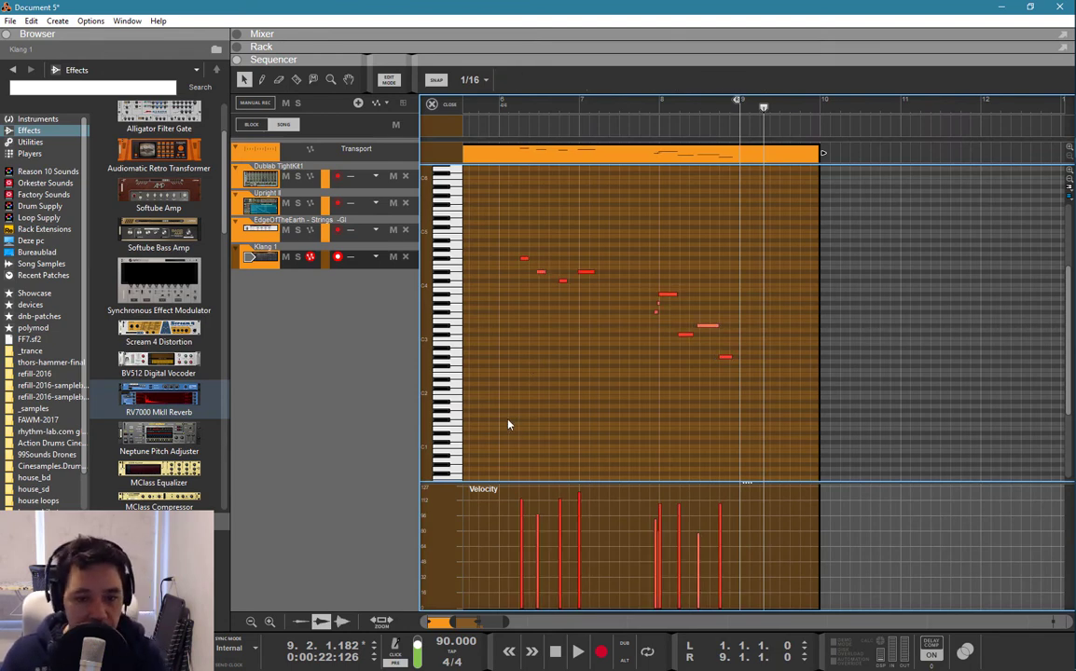
key("F8")
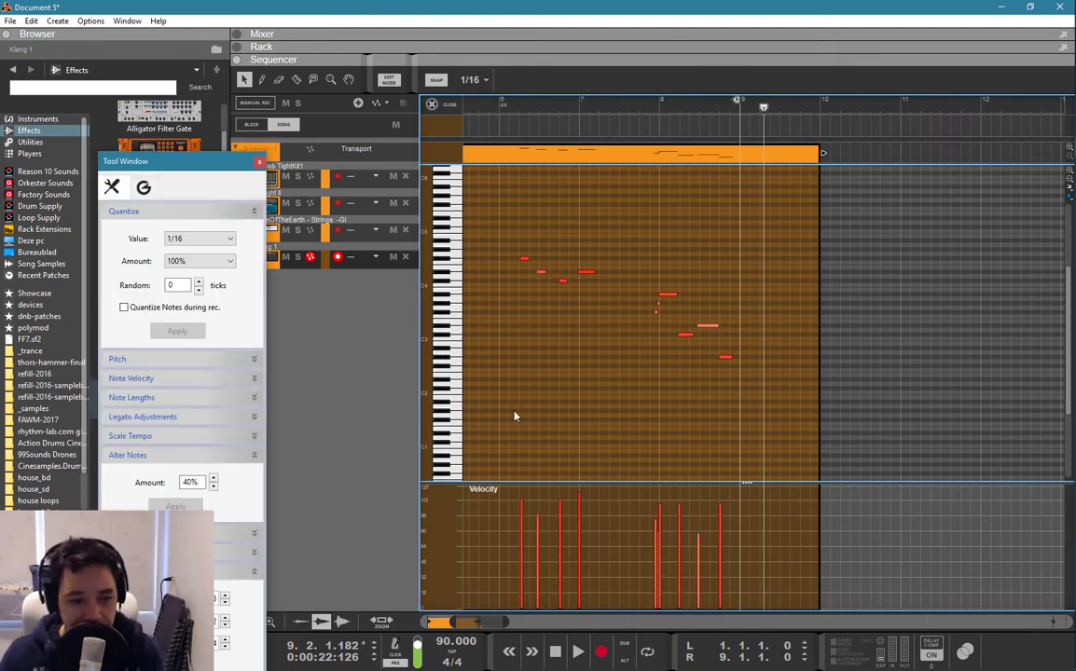
left_click(200, 239)
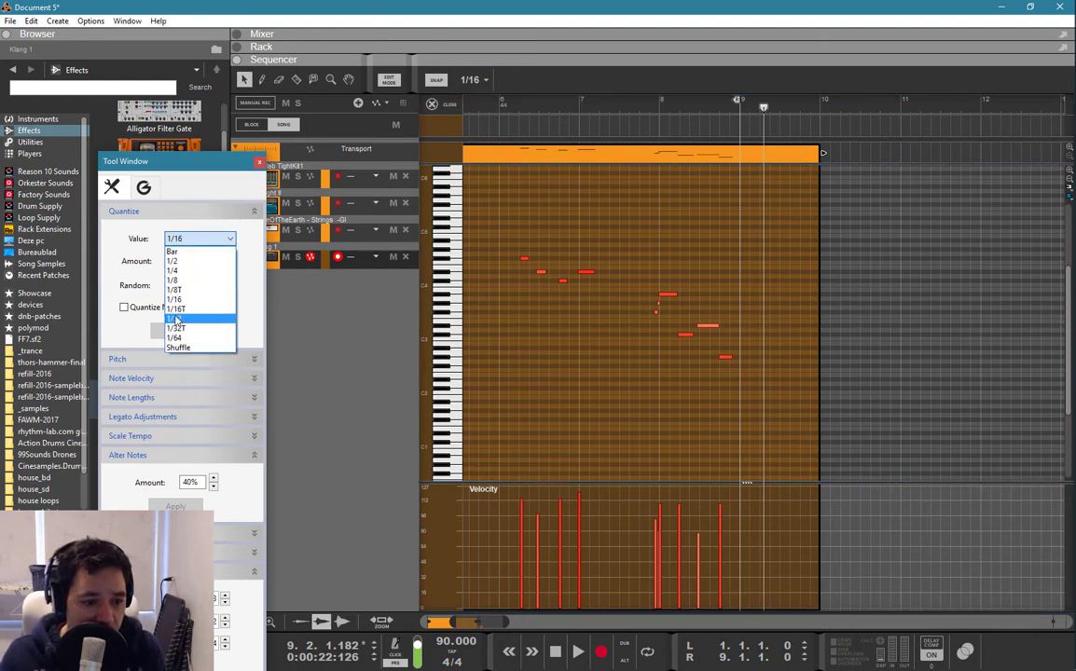
left_click(177, 320)
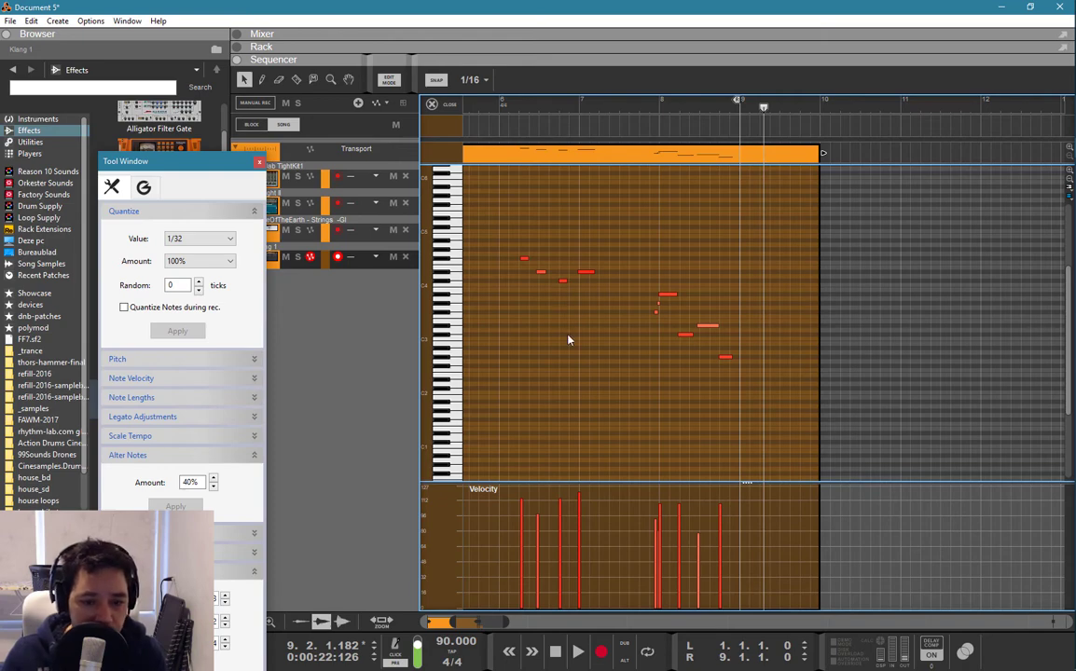
key("ctrl+a")
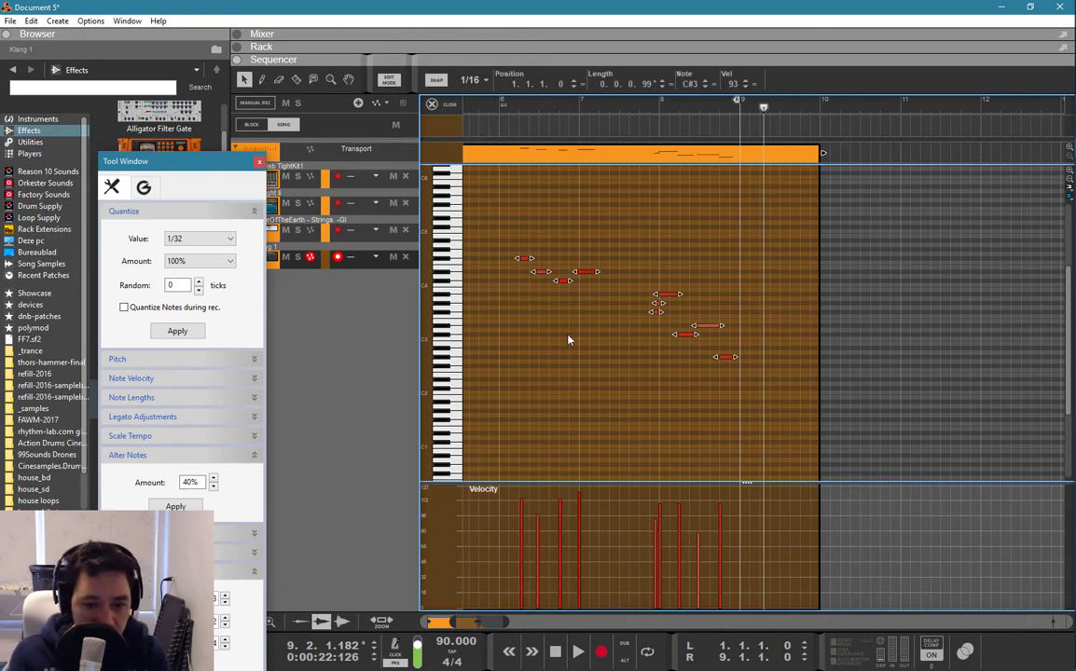
key("ctrl+k")
left_click(593, 324)
- Set the snap value to 1/32 and move the D#3 note at the clip's start to position 1.1.1.120
scroll(592, 324, "up", 3)
scroll(592, 325, "up", 1)
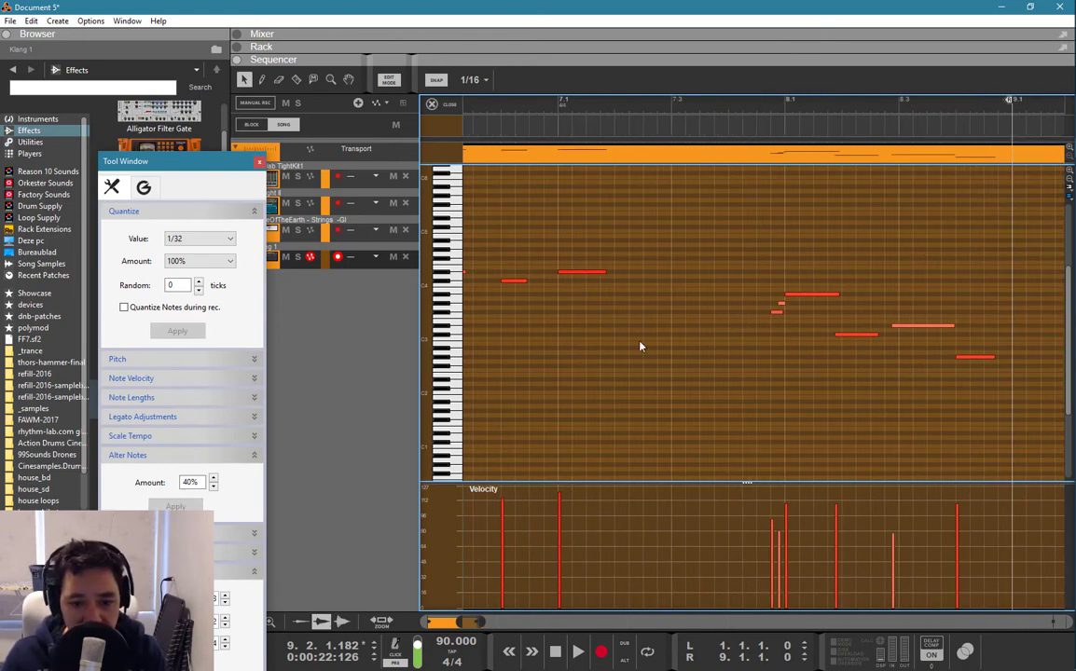
left_click_drag(472, 621, 391, 619)
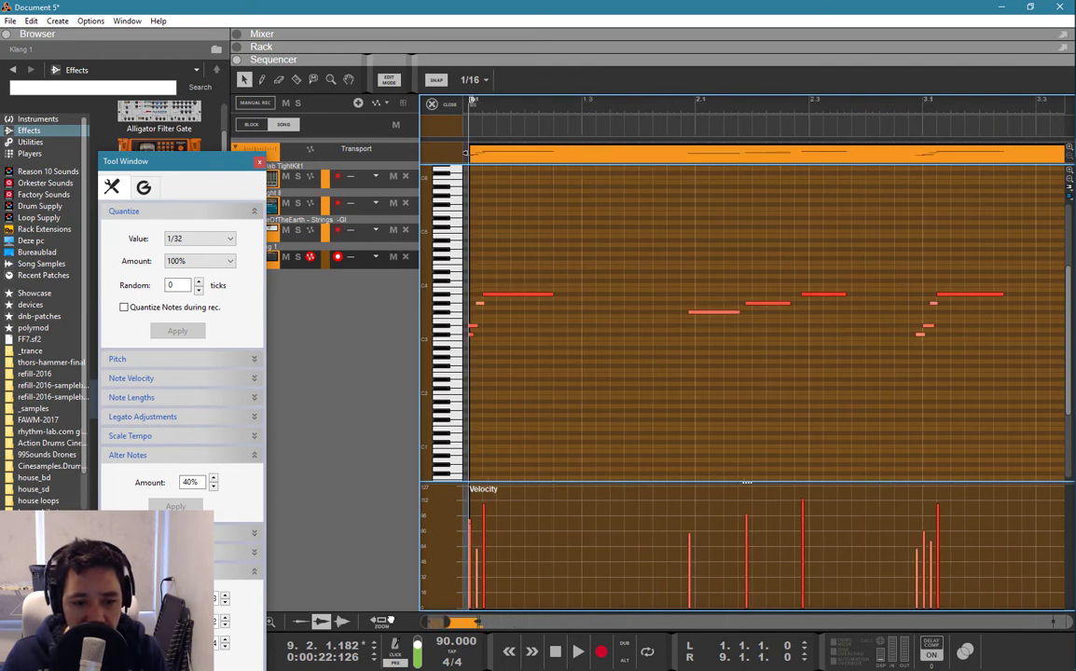
left_click(473, 329)
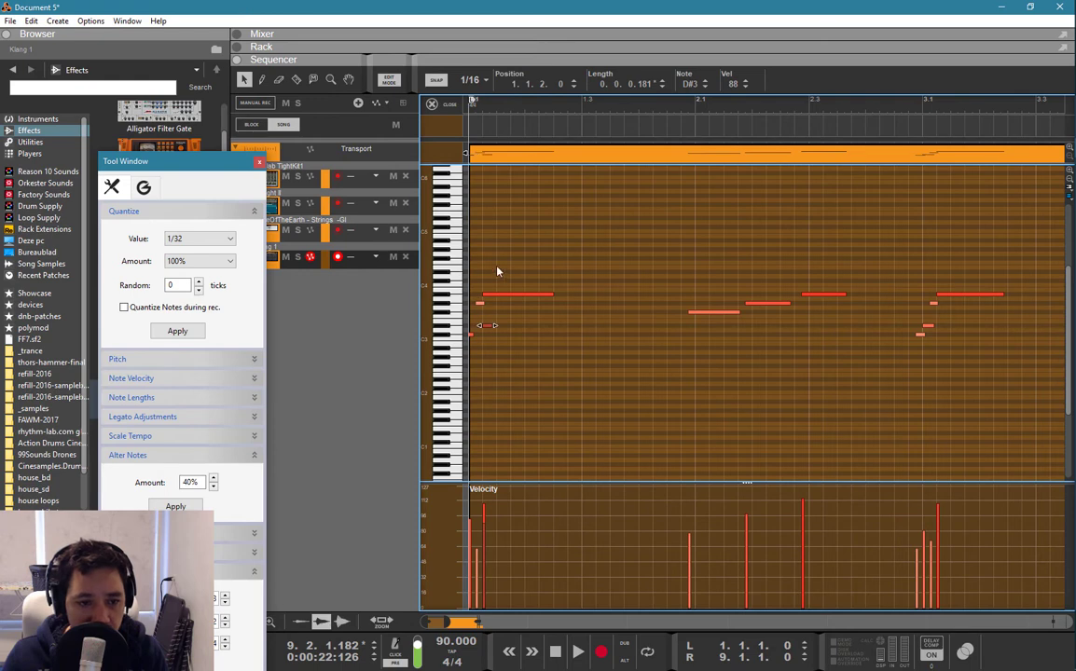
left_click(474, 81)
left_click(471, 174)
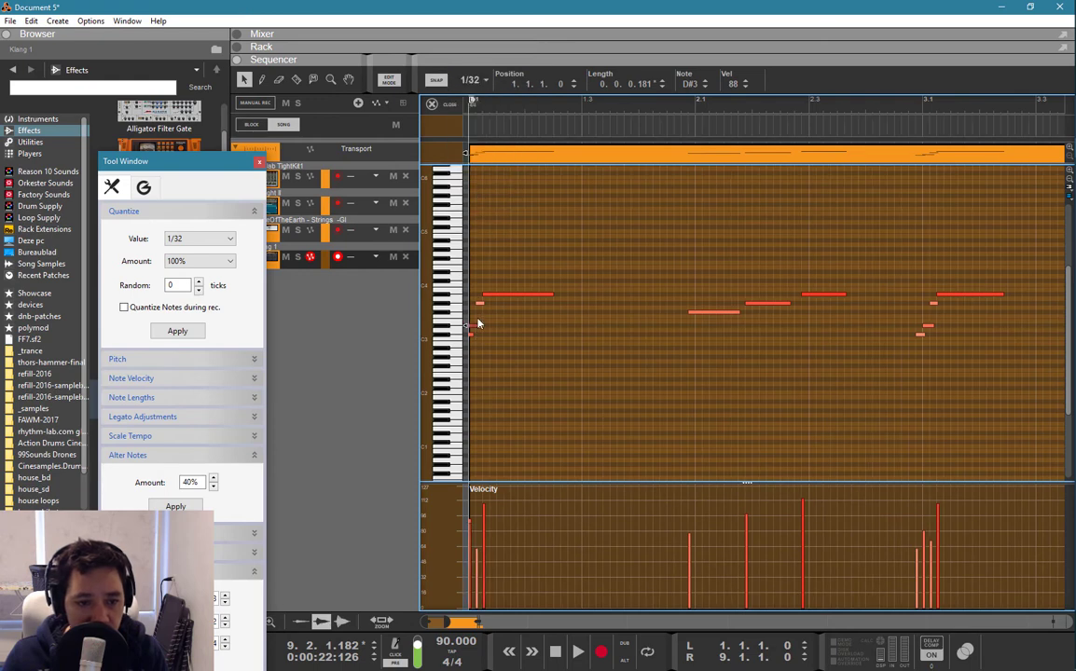
left_click_drag(471, 326, 480, 325)
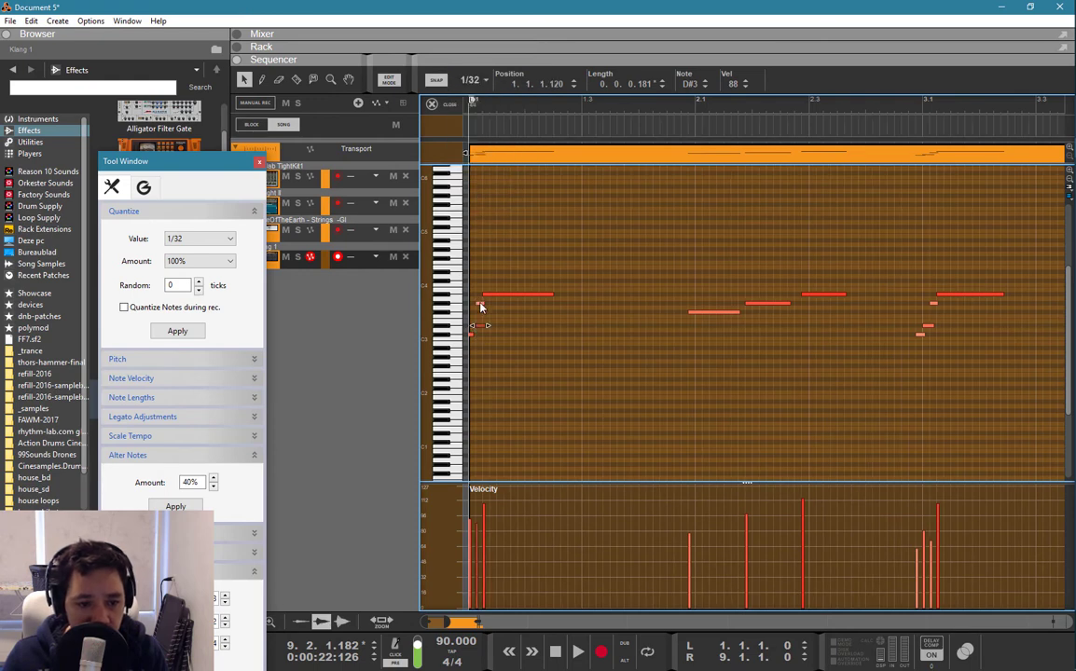
- Shift the G#3 and long A#3 notes of the opening run one 1/32 step later each
left_click(491, 296)
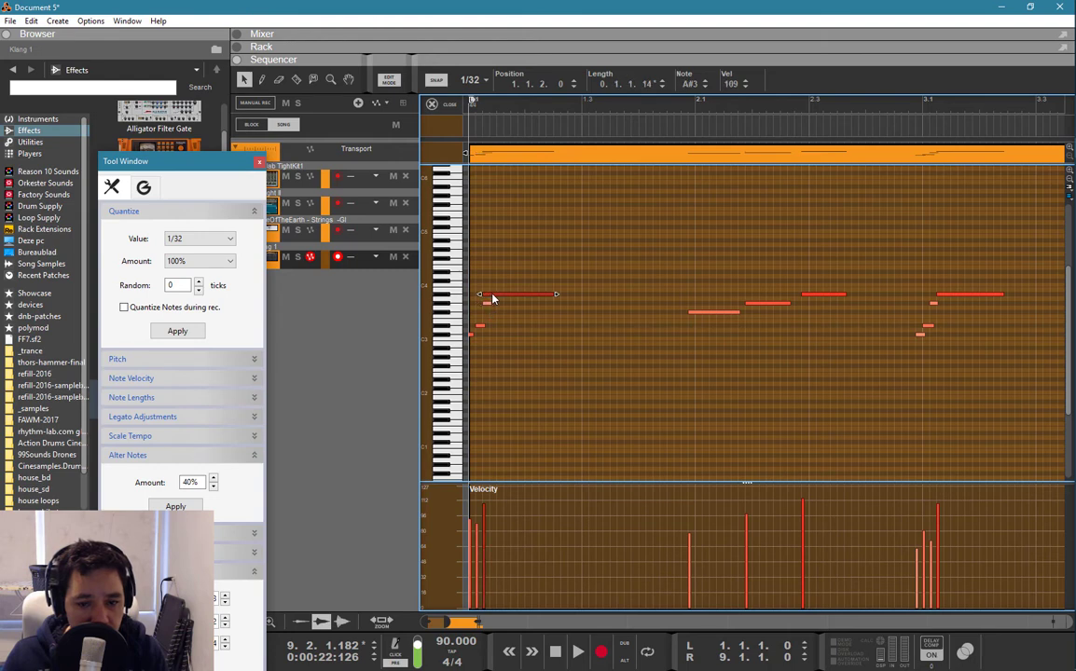
left_click_drag(494, 298, 501, 298)
left_click(585, 328)
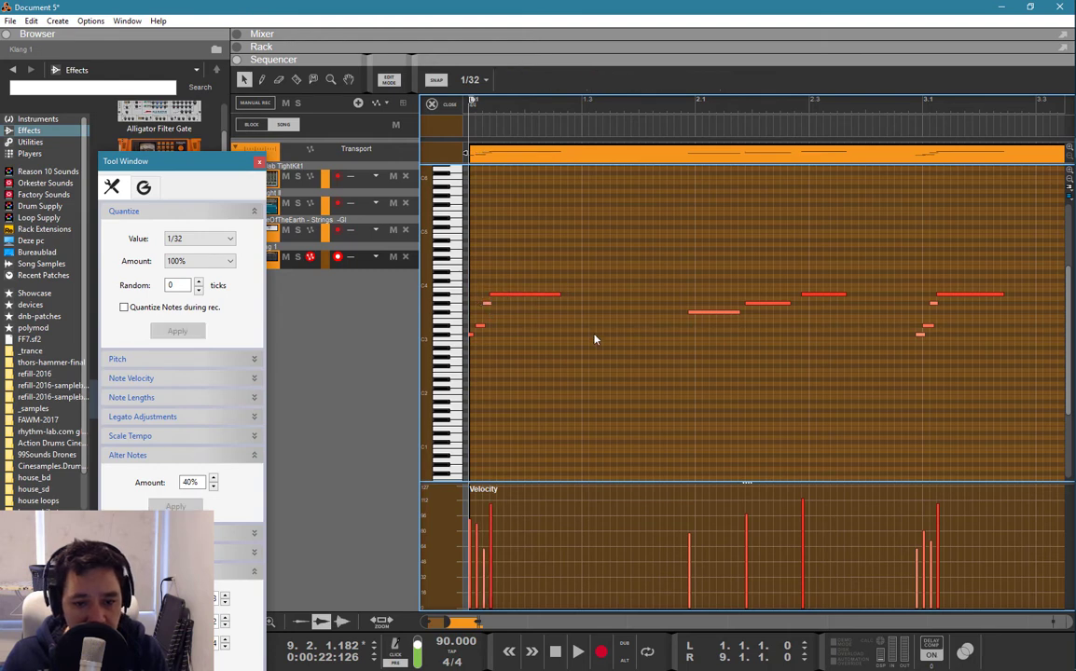
- Move the C#3 note just before bar 3 one 1/32 step earlier and play the clip from bar 1
left_click_drag(921, 336, 913, 335)
left_click(931, 338)
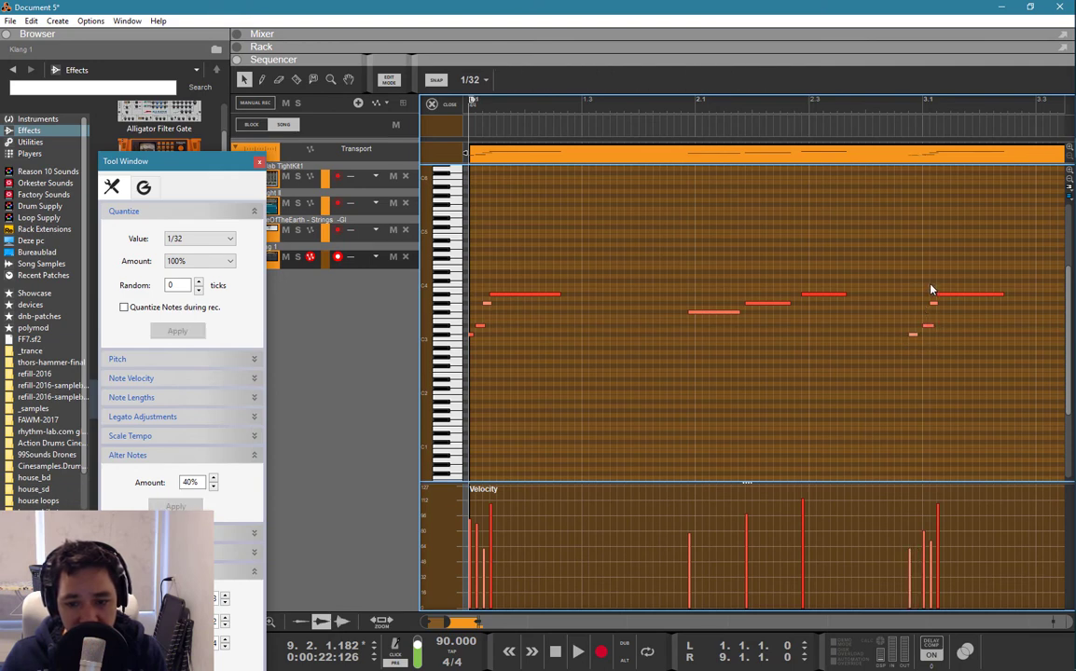
scroll(977, 255, "right", 3)
scroll(978, 254, "down", 2)
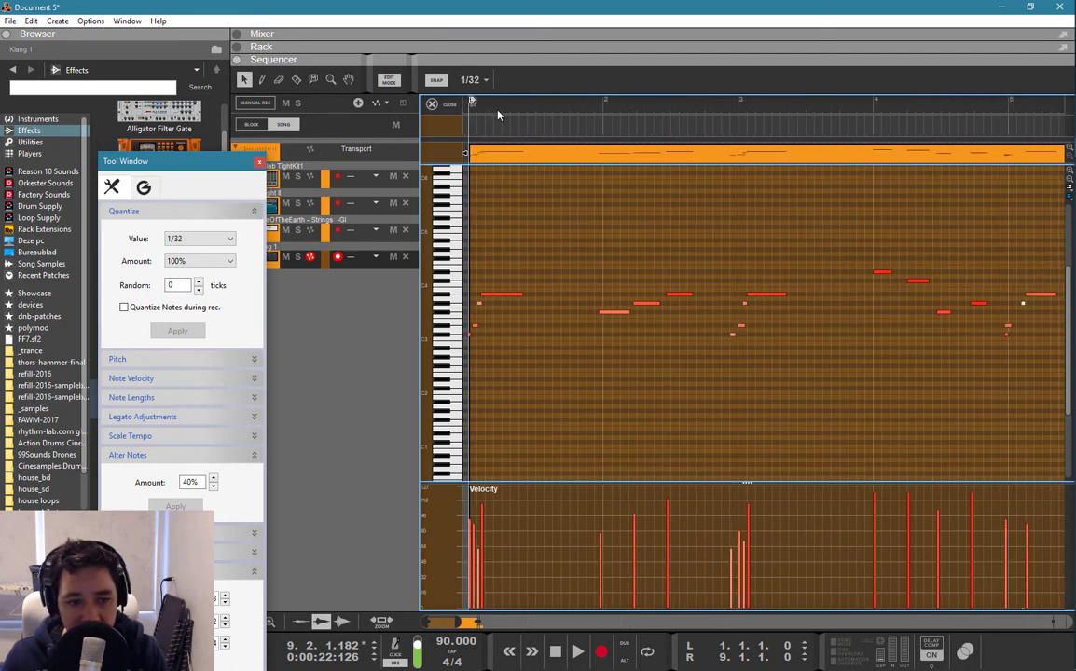
left_click(469, 107)
key("space")
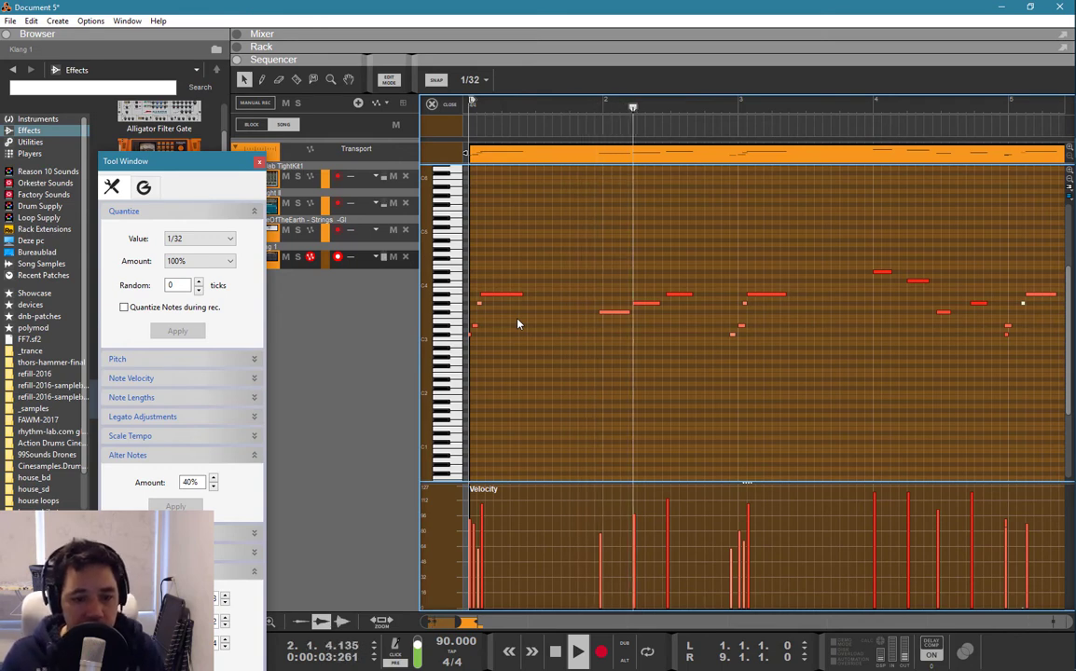
- Move the F#3 note to the start of bar 2, bar 2's A#3 to 2.3.1.0, and bar 4's G#3 one 1/32 step earlier
left_click(612, 313)
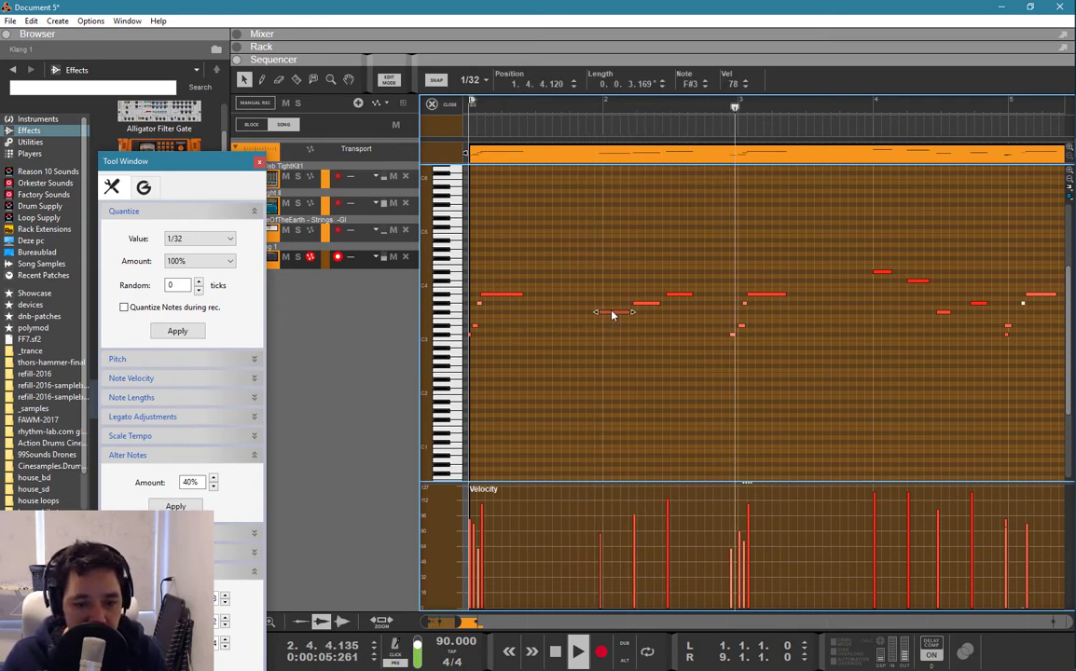
left_click_drag(612, 313, 616, 314)
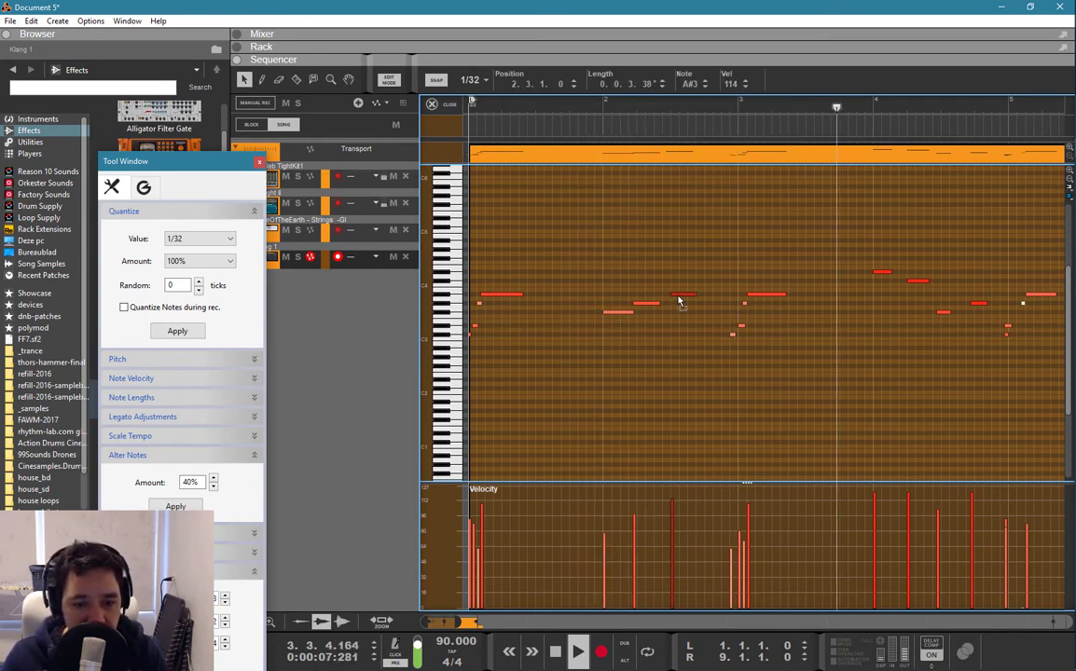
left_click(737, 345)
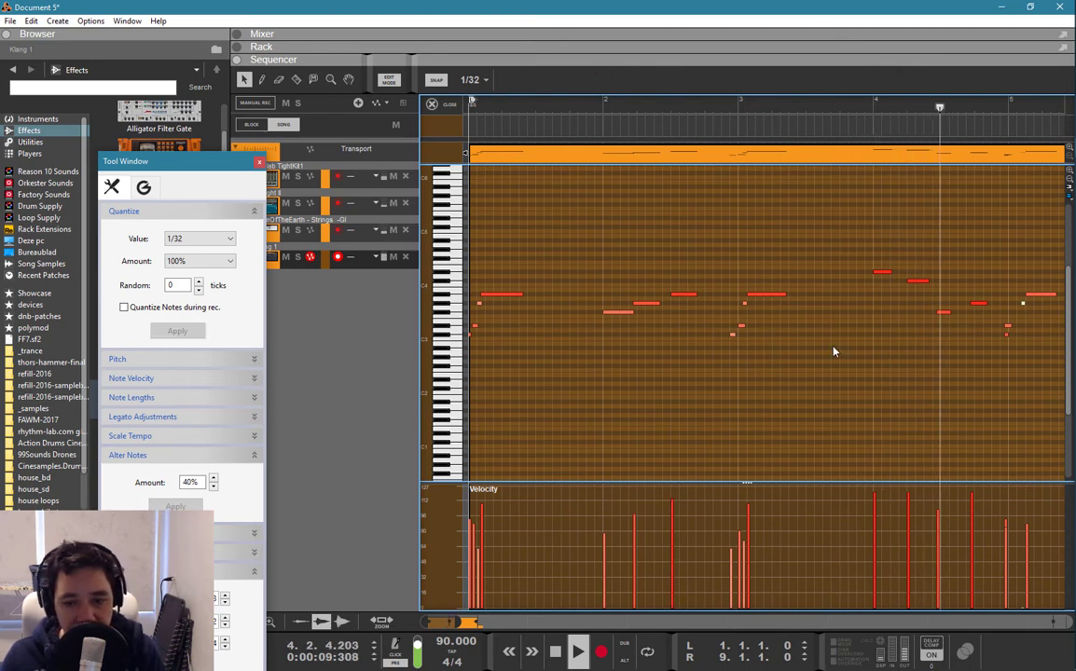
left_click_drag(978, 305, 973, 305)
left_click(995, 315)
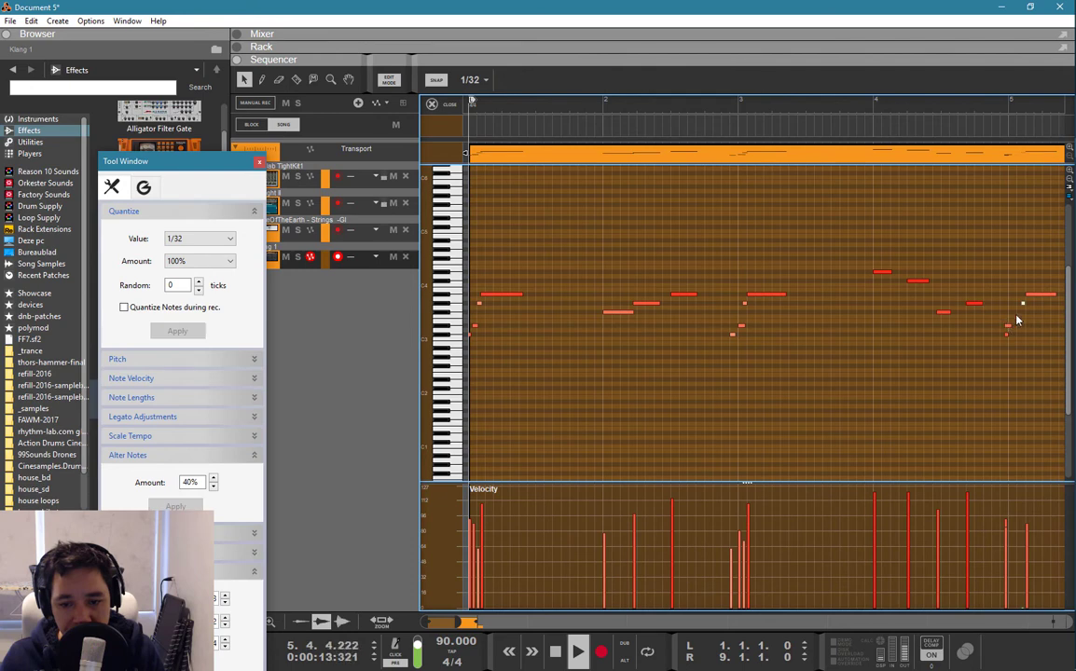
- Adjust the velocity of the note just after the start of bar 5 with the Pencil tool and stop playback
key("w")
left_click(1027, 506)
key("q")
left_click_drag(997, 396, 1069, 425)
key("space")
- Examine the timing of the short F#3 and G#3 notes leading into bar 8
left_click_drag(933, 259, 867, 305)
left_click(938, 277)
left_click(995, 282)
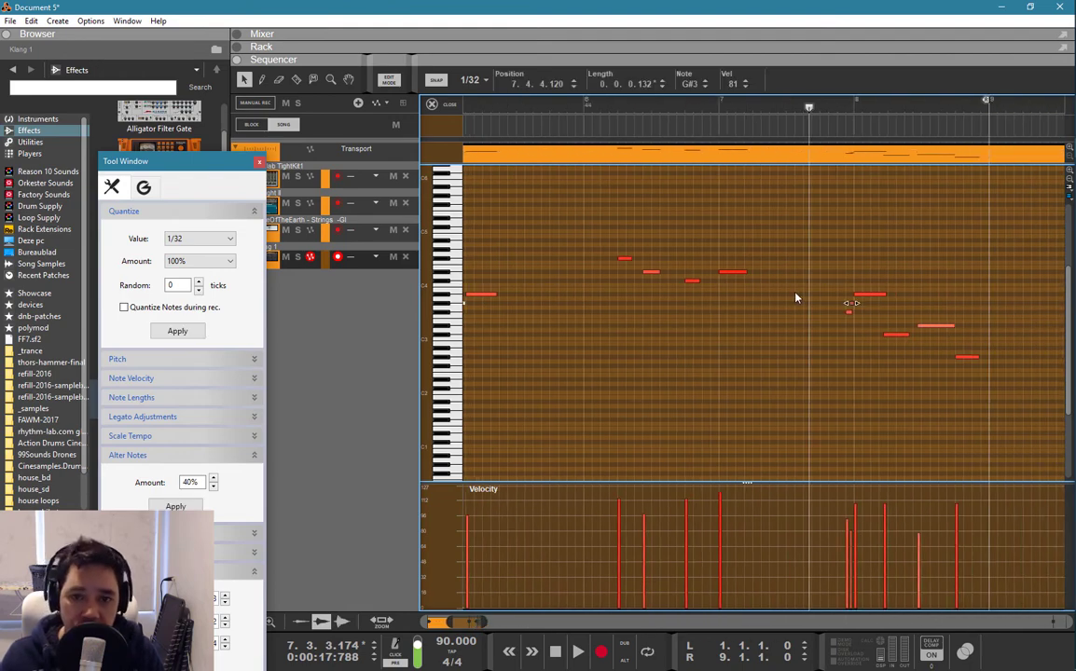
scroll(853, 309, "up", 4)
left_click(855, 317)
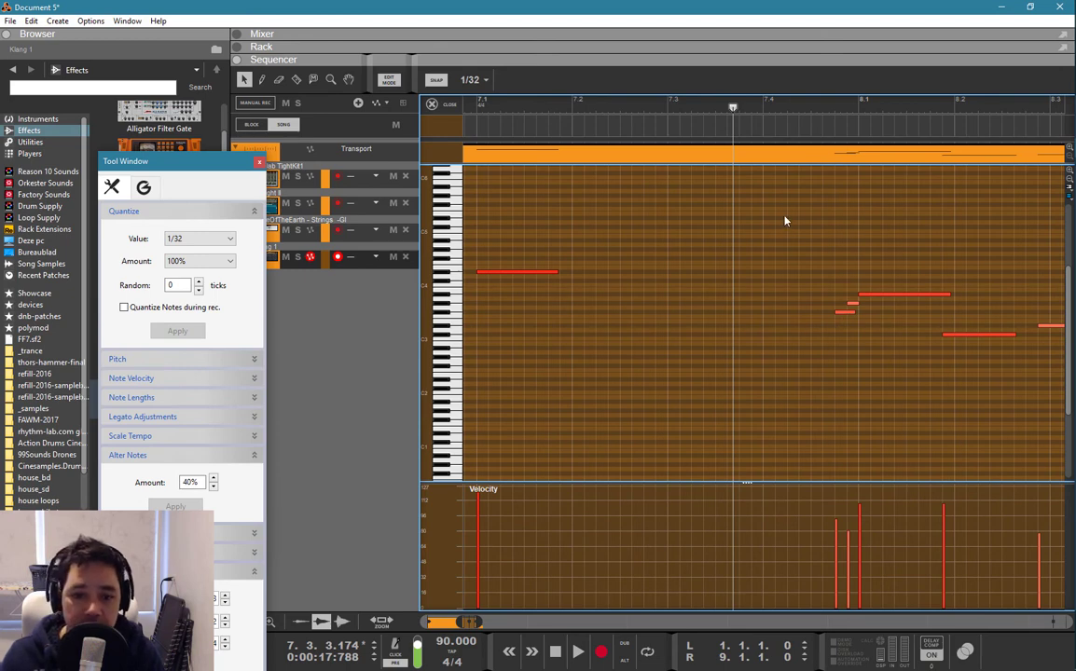
- Listen to the closing notes of the Klang clip around bar 8 and return to the song arrangement
key("space")
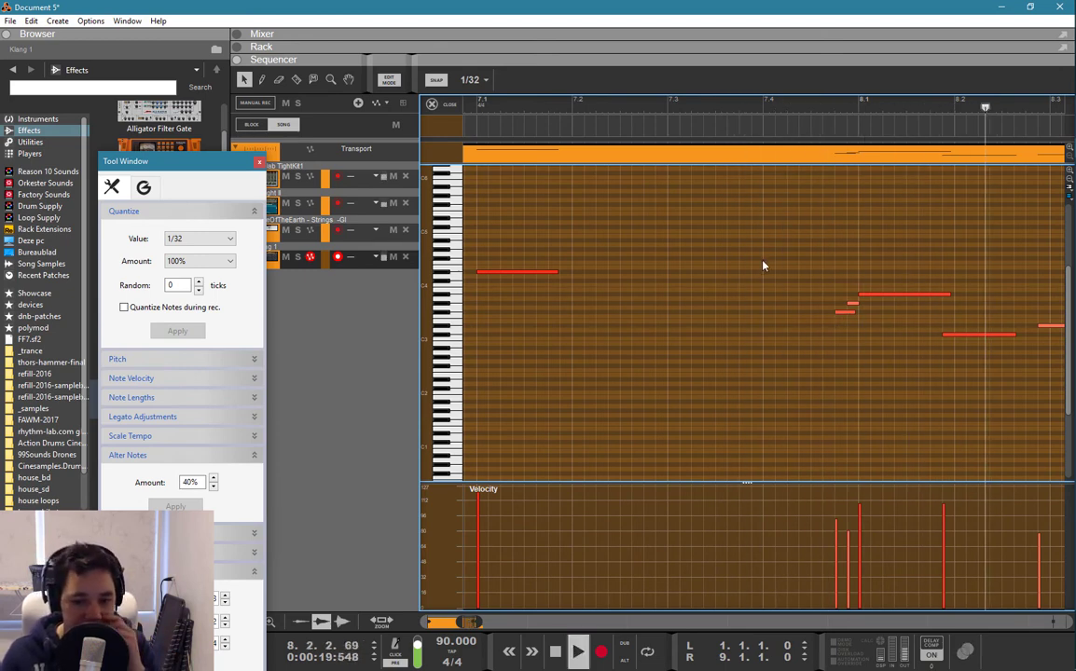
left_click(961, 335)
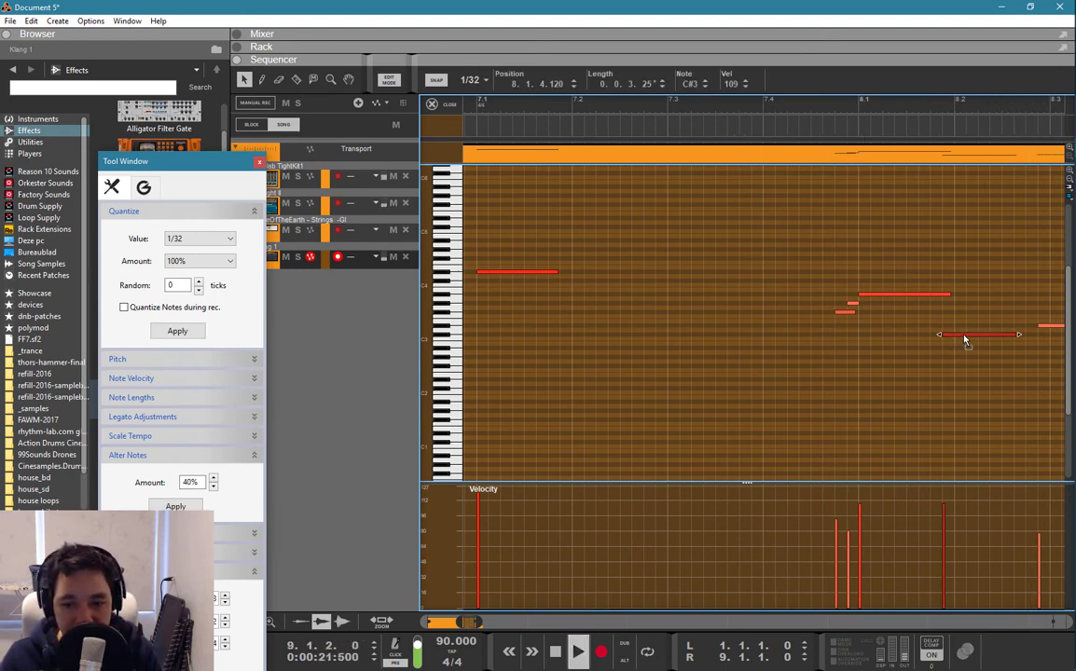
key("shift+Tab")
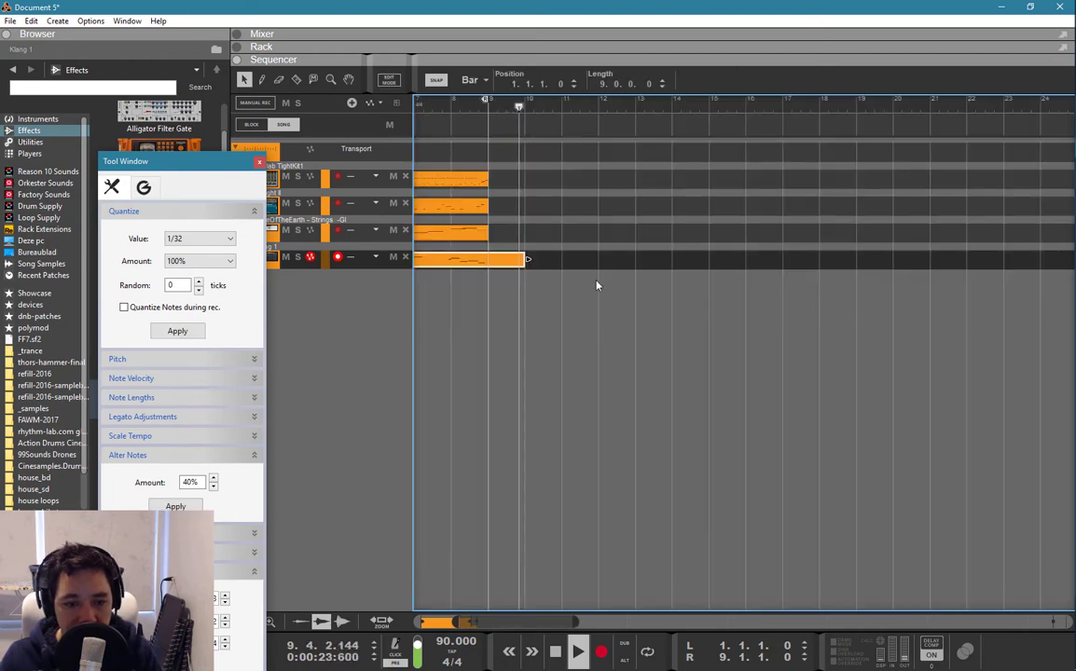
key("space")
- Duplicate the drum, bass and strings clips so they fill bars 9 to 16, and delete the strings copy
left_click_drag(530, 623, 471, 623)
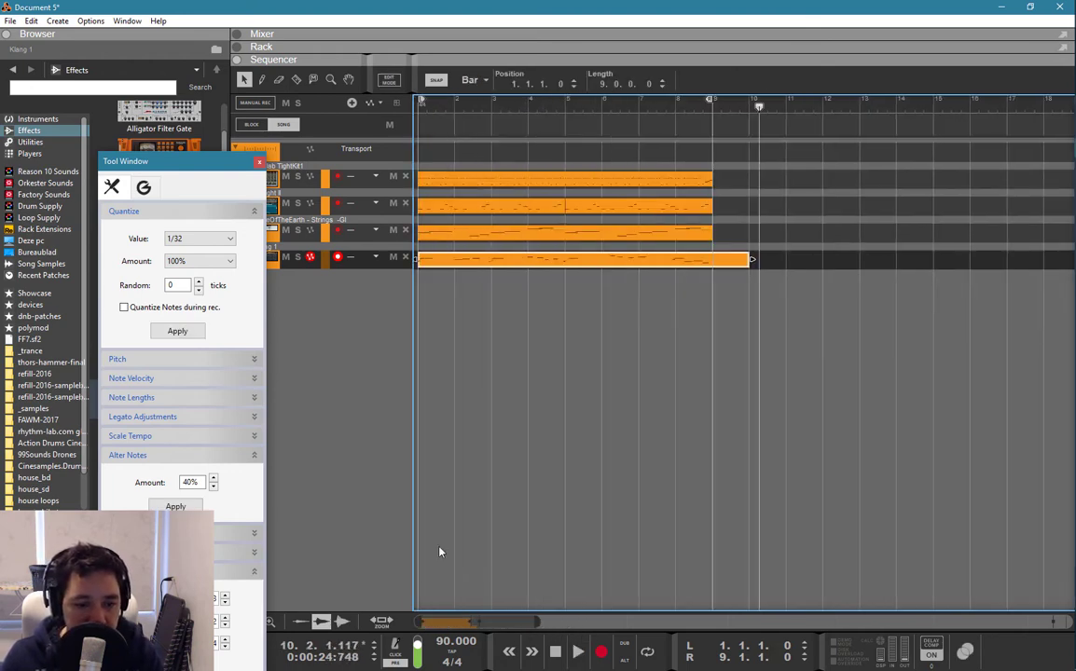
left_click_drag(766, 170, 440, 233)
key("ctrl+c")
key("ctrl+d")
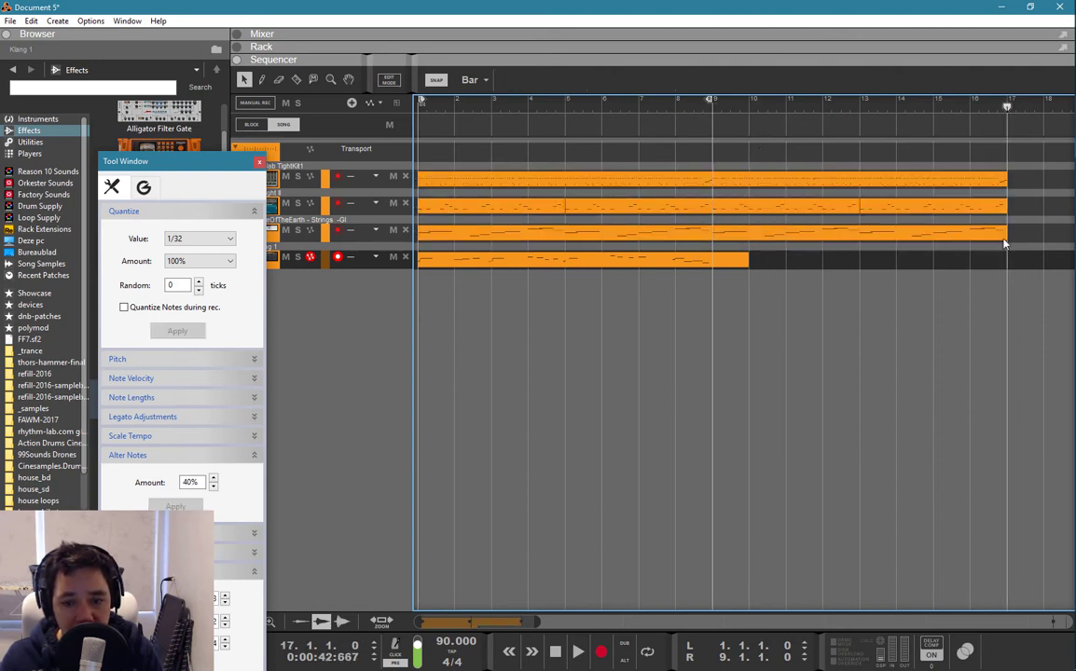
left_click(817, 241)
key("Delete")
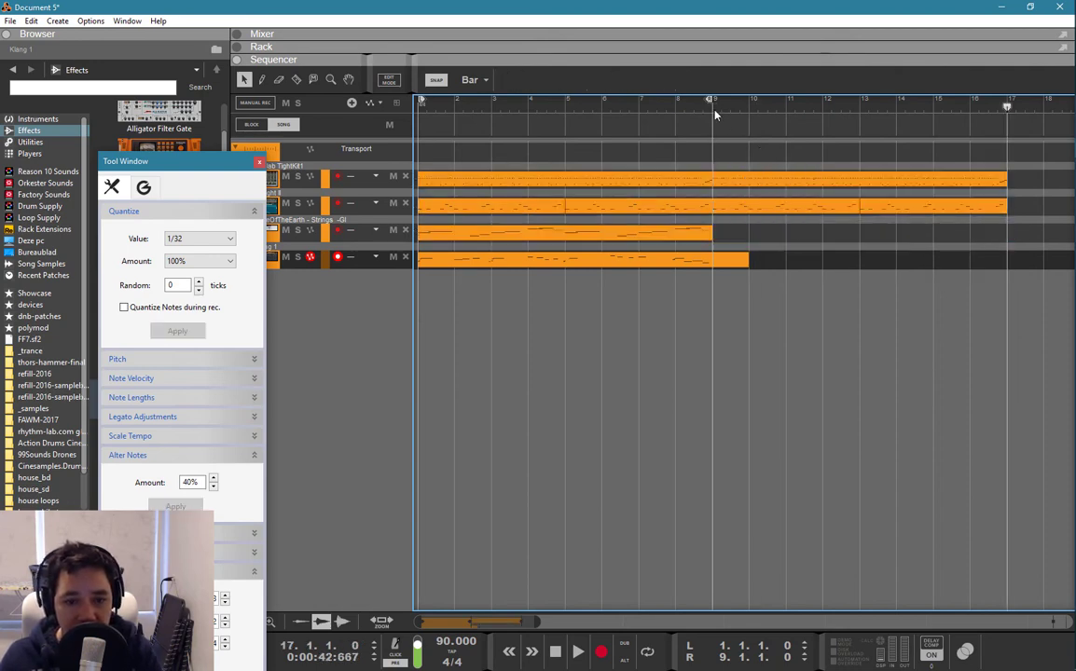
- Set the left locator to bar 9 and the right locator to bar 17, and play from bar 9
left_click(713, 110)
left_click(712, 110, "ctrl")
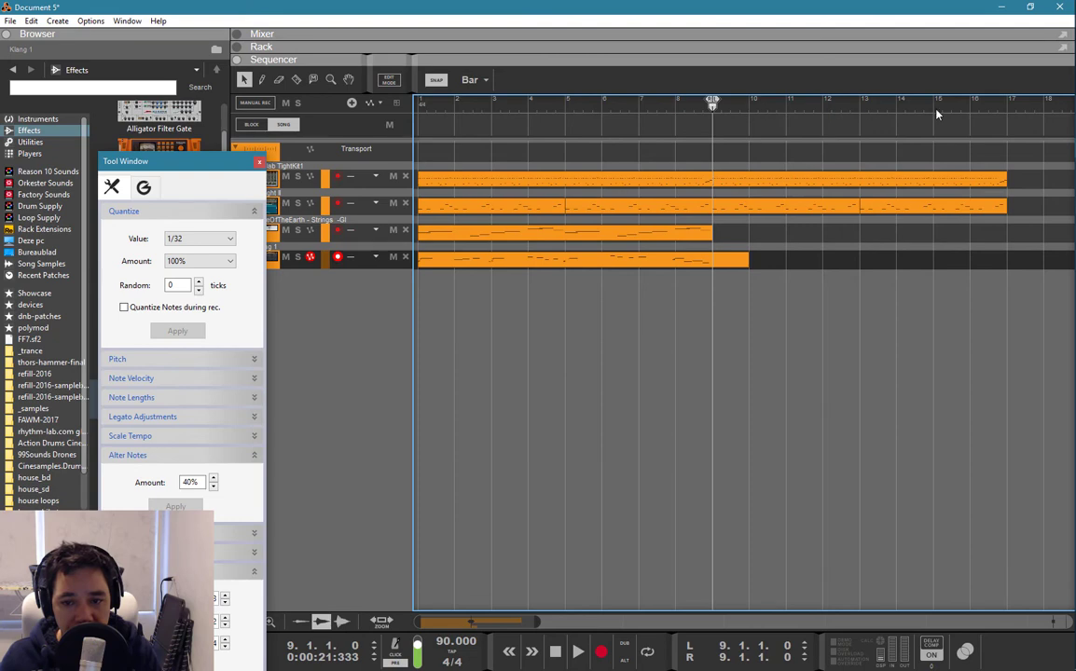
left_click(1007, 111, "ctrl")
key("space")
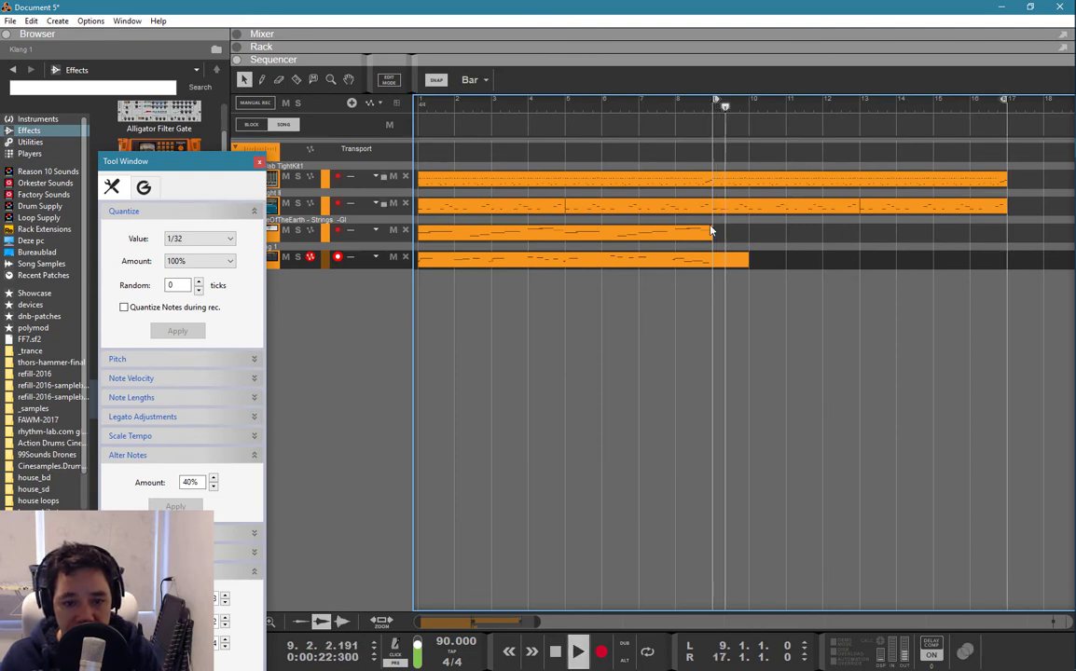
- Close the Tool Window and add a Radical Piano instrument below Klang in the rack
left_click(691, 259)
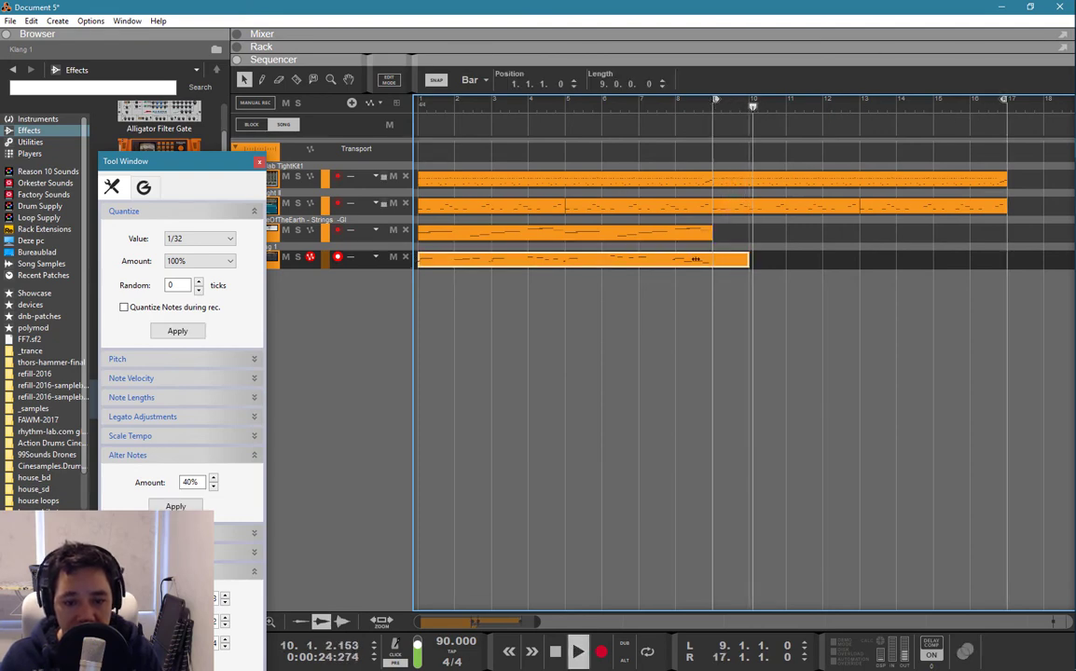
key("F6")
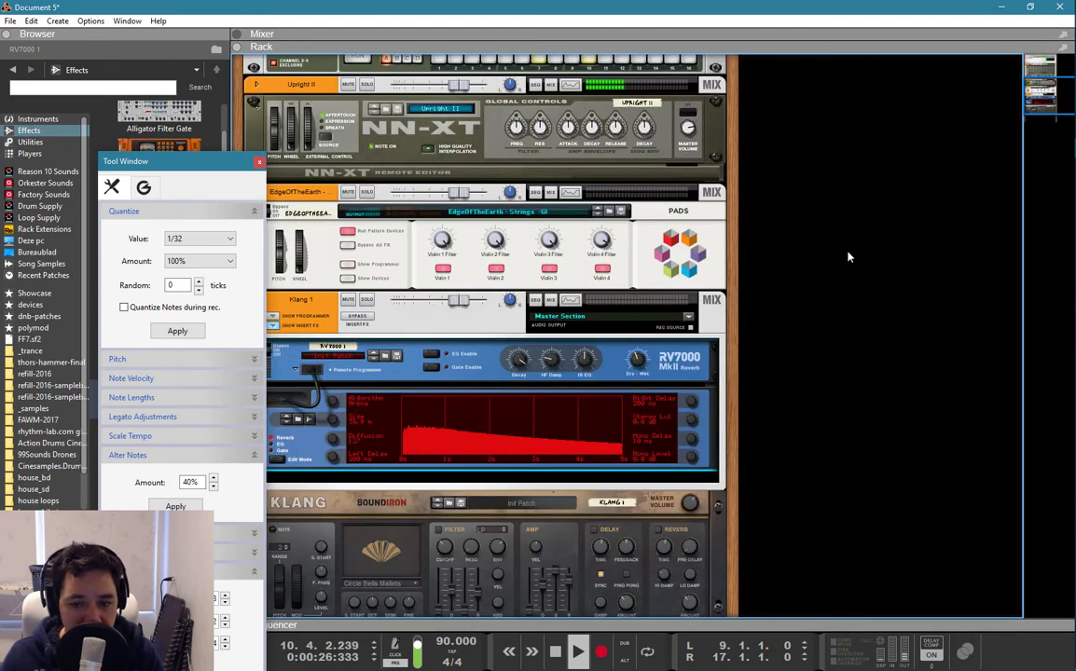
left_click(1032, 113)
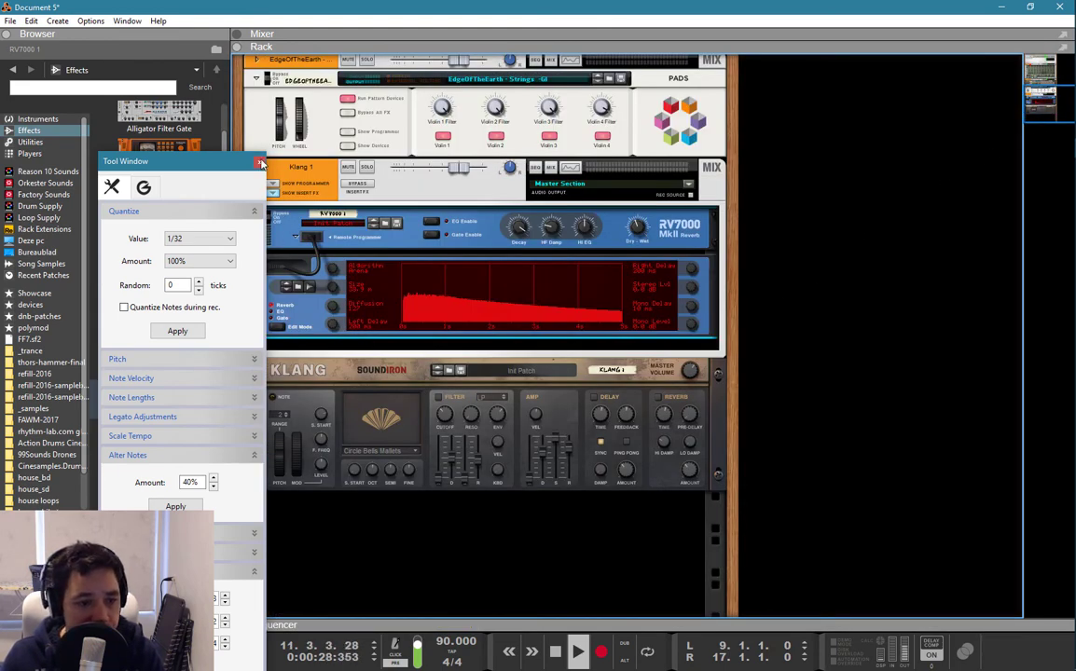
left_click(260, 162)
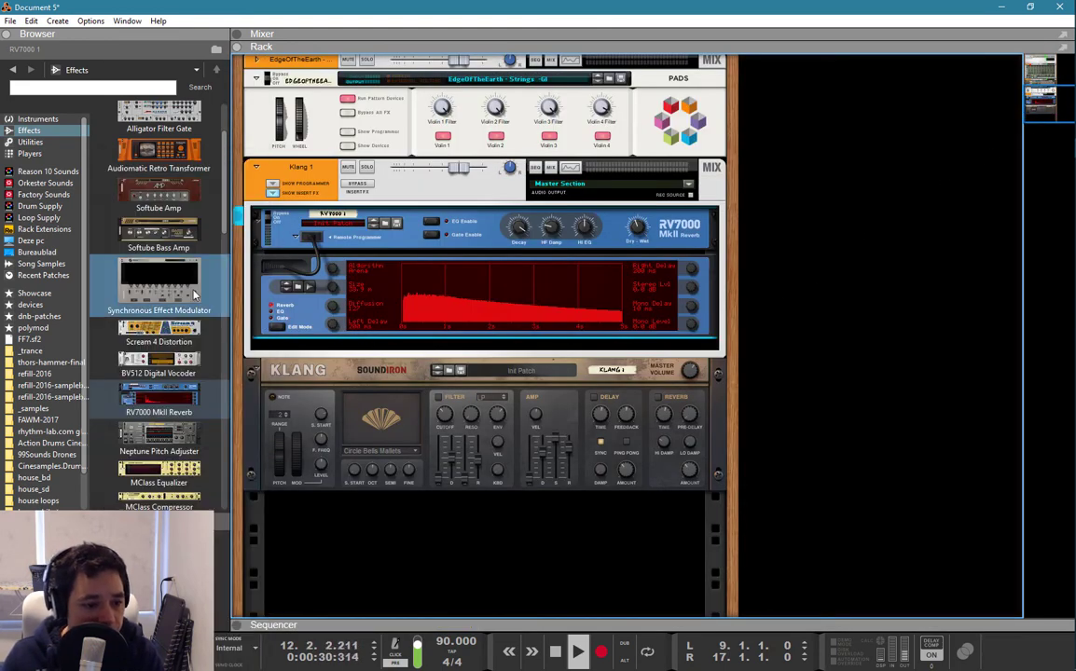
left_click(37, 118)
scroll(158, 308, "down", 2)
scroll(168, 373, "down", 1)
left_click_drag(159, 397, 334, 511)
- Attach a Scales & Chords player to the Radical Piano, set its key to Db, and try Minor before choosing Major
left_click(29, 153)
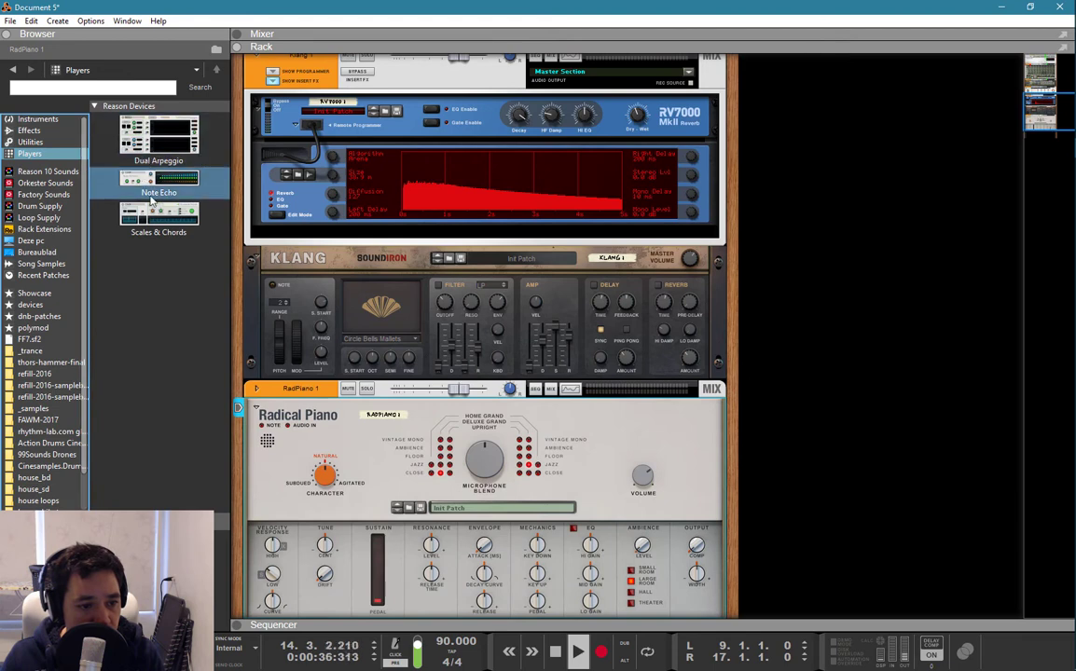
left_click_drag(156, 229, 438, 397)
left_click(312, 475)
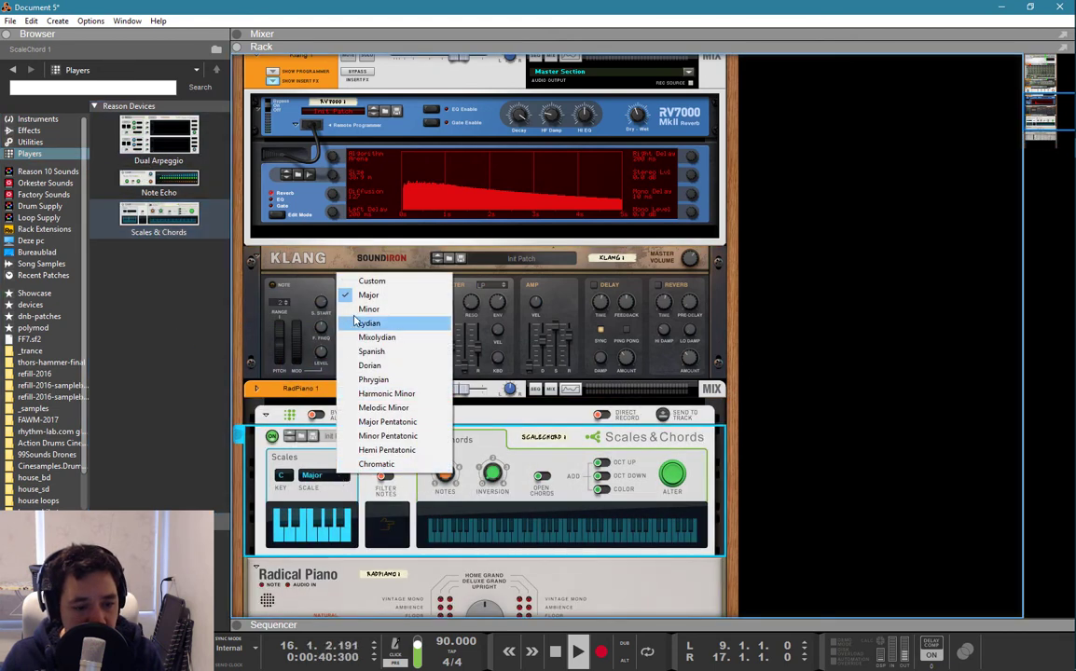
left_click(355, 308)
left_click(283, 476)
left_click(291, 480)
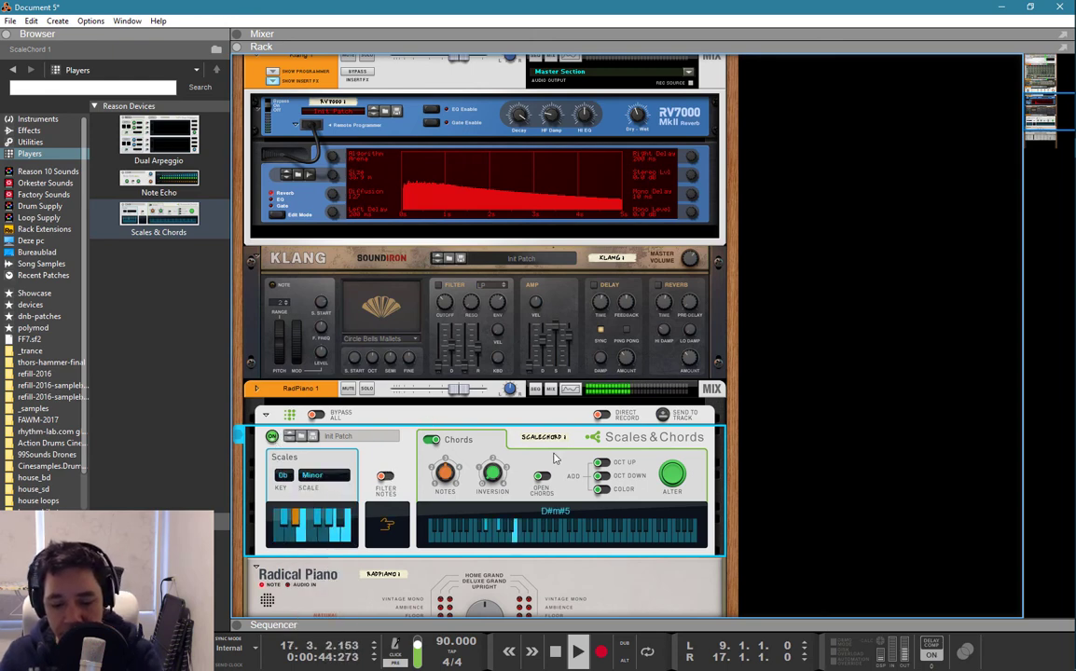
left_click(322, 476)
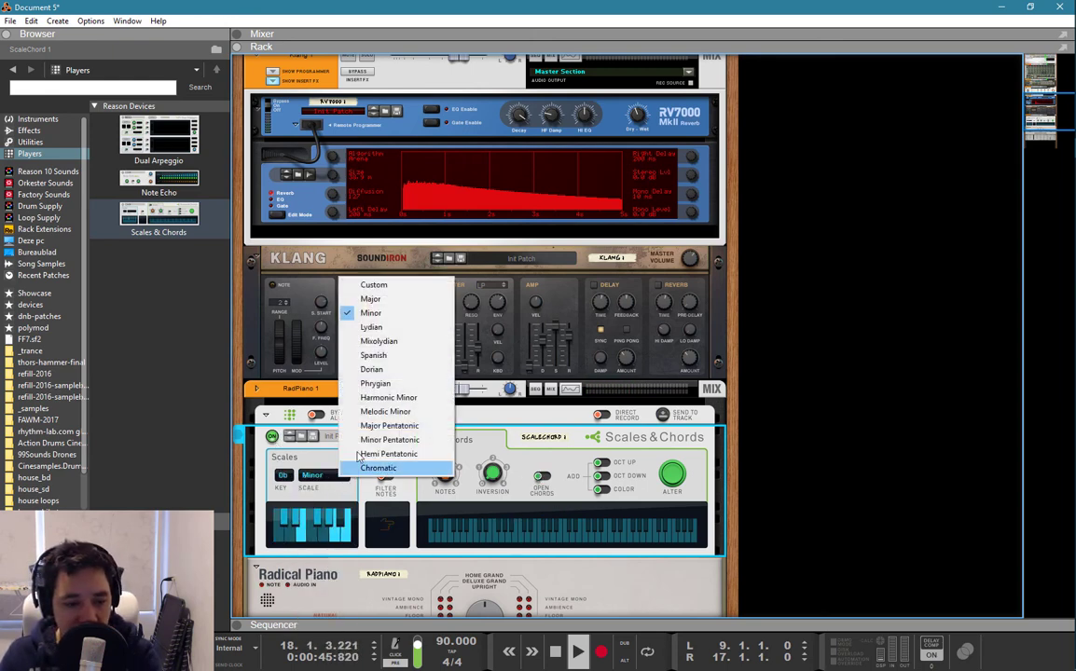
left_click(363, 299)
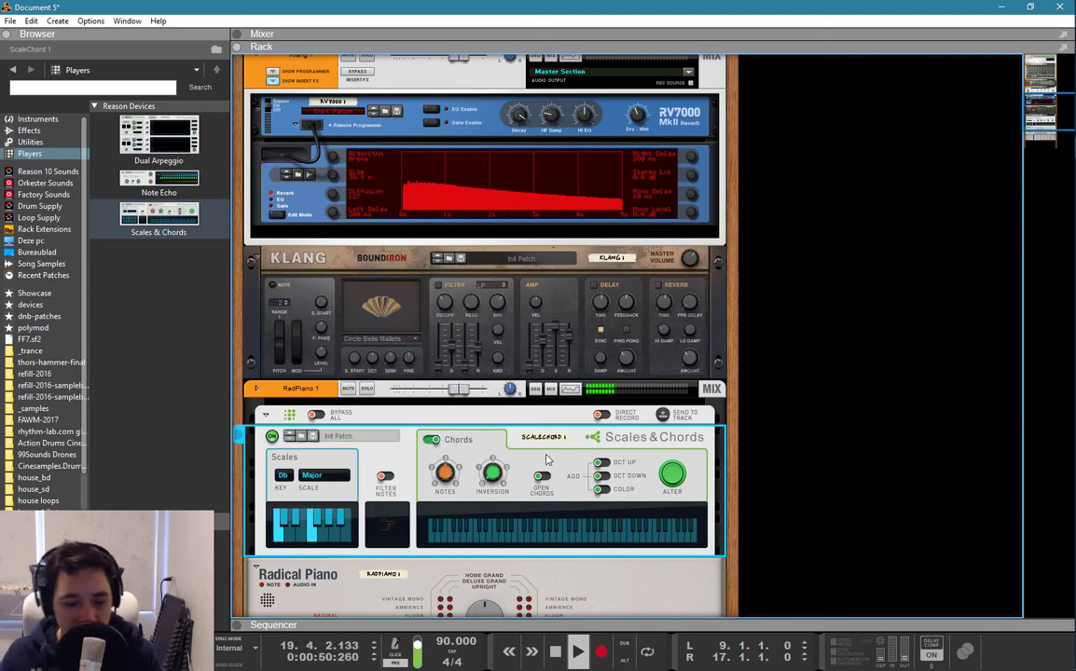
- Shorten the Klang clip to 8 bars and record a Radical Piano part from bar 8 through bar 16
key("F7")
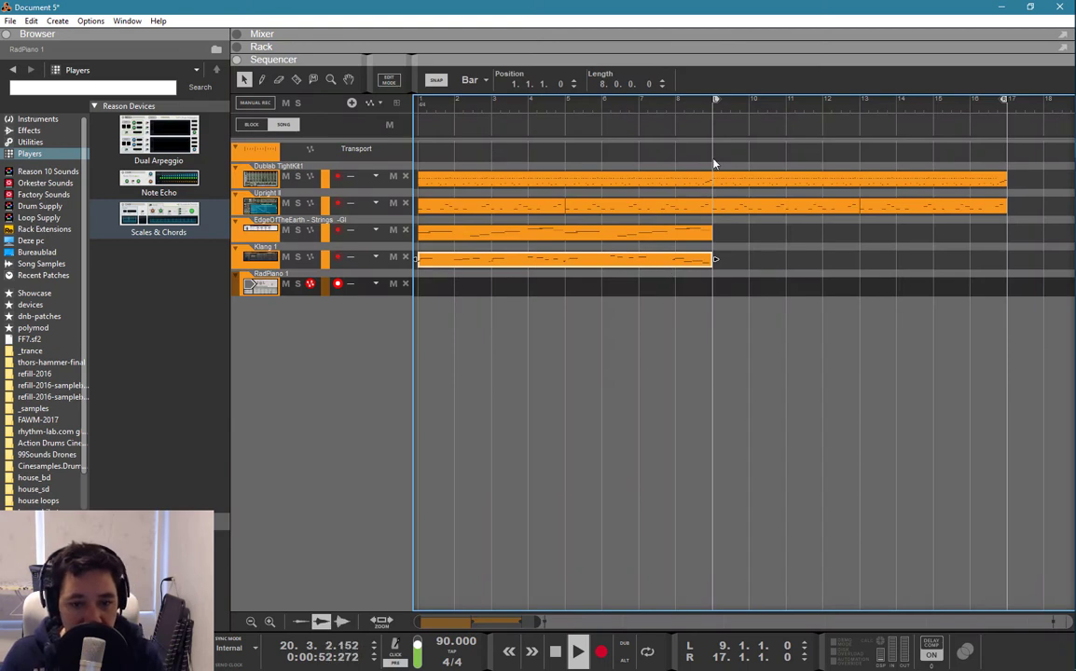
key("space")
left_click(675, 107)
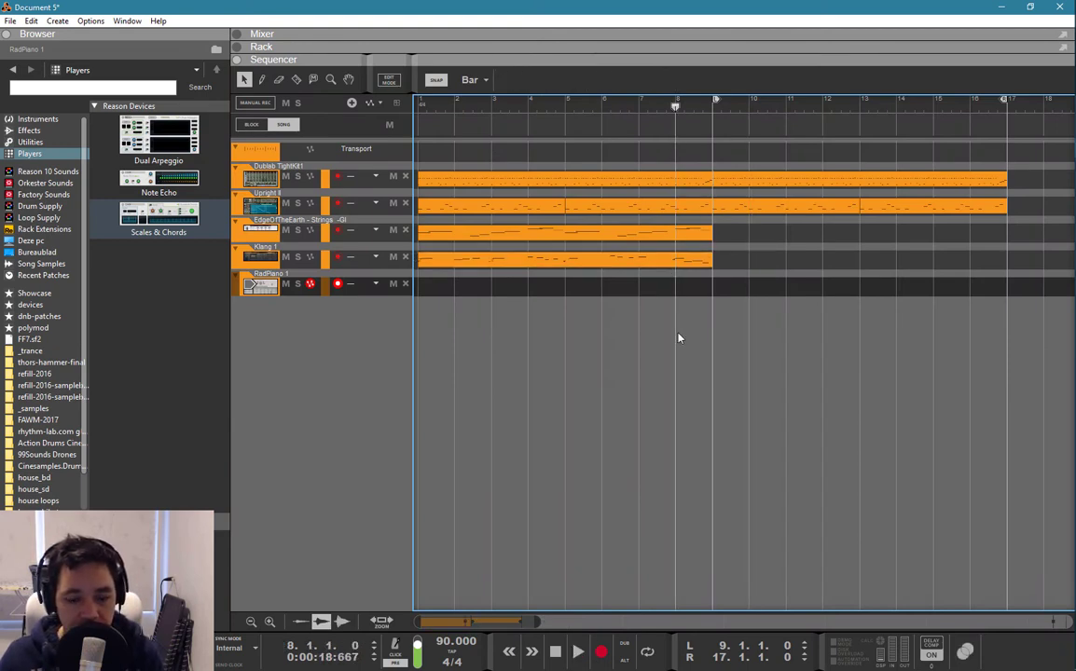
left_click(602, 652)
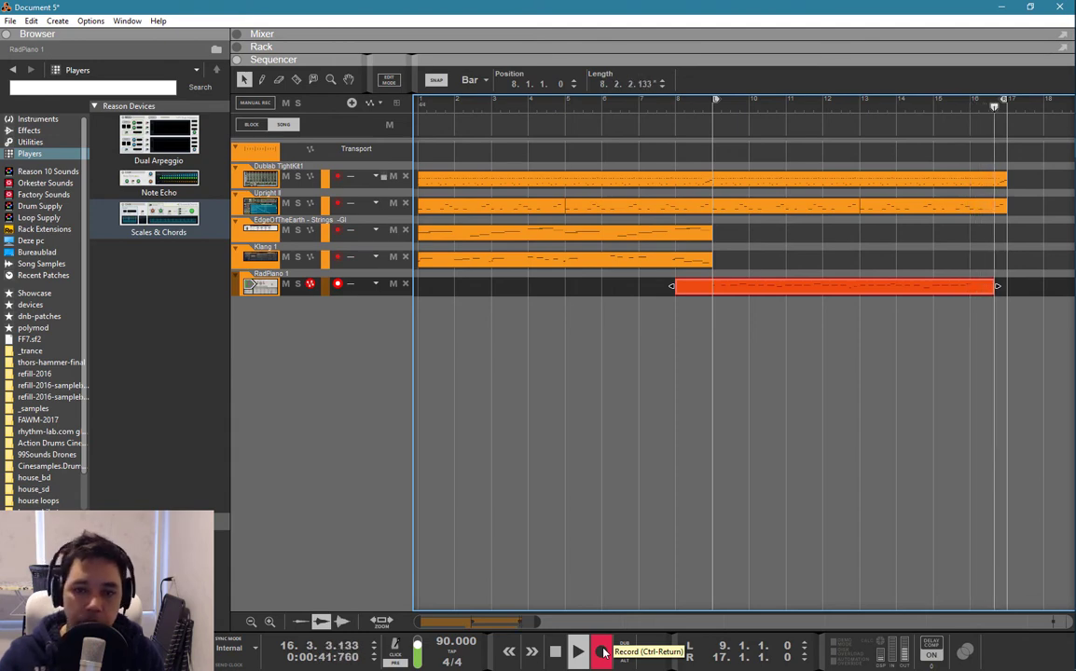
key("space")
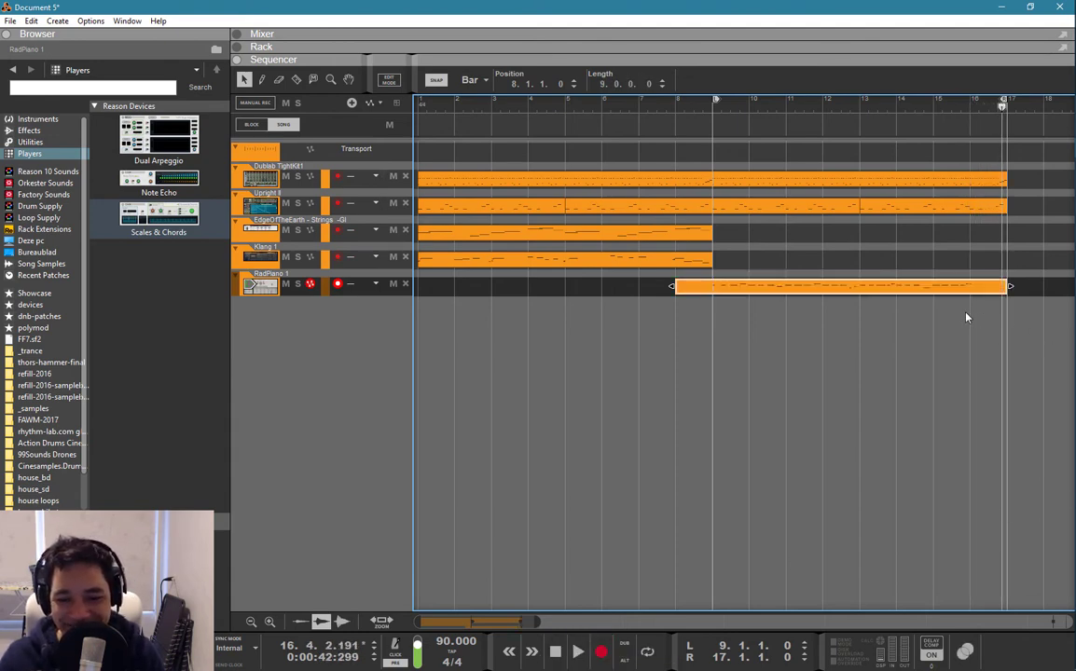
- Split the Radical Piano clip at bar 16 and delete the piece after the cut
key("r")
left_click(973, 286)
key("q")
key("Delete")
- Quantize all notes in the Radical Piano clip to 1/16 at 100% and return to the arrangement
double_click(934, 292)
scroll(936, 293, "down", 2)
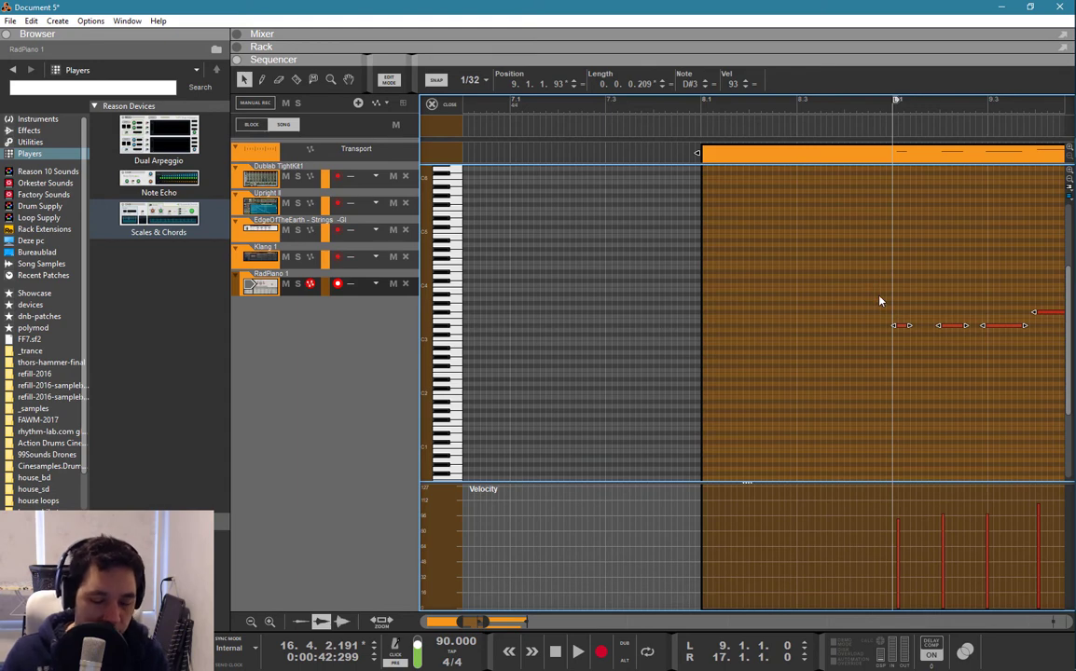
key("F8")
left_click(200, 239)
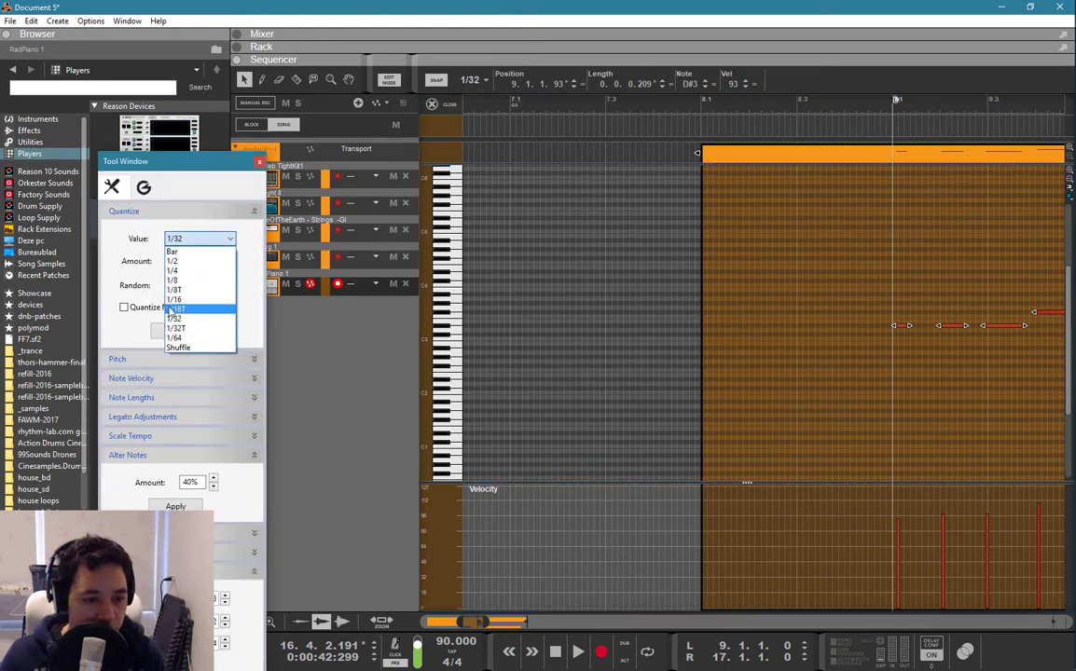
left_click(174, 299)
left_click_drag(248, 168, 258, 165)
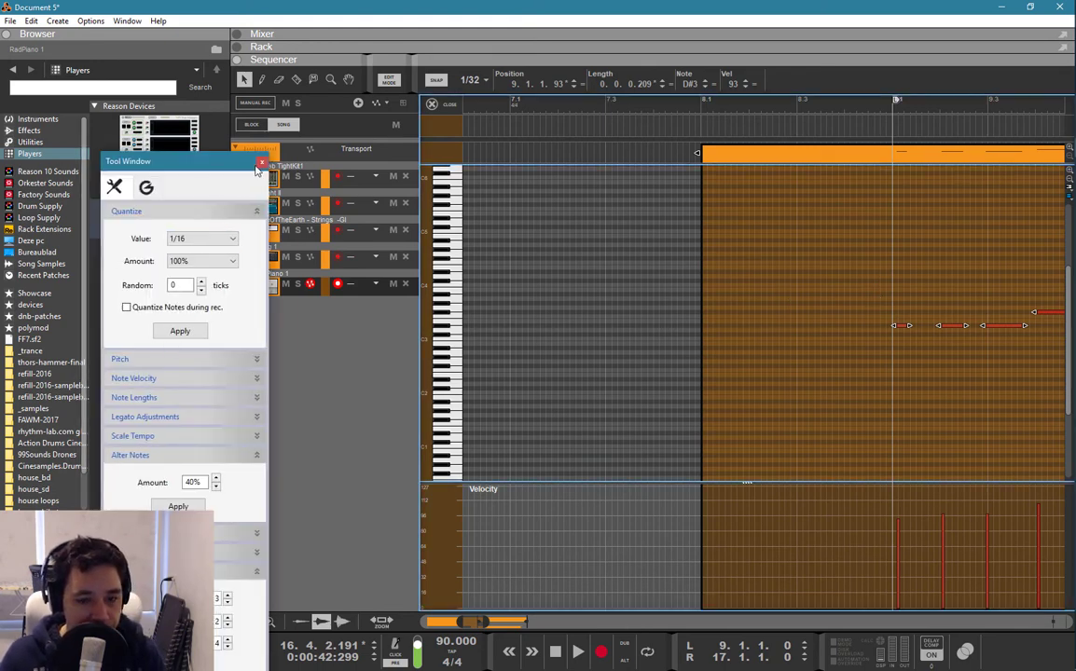
left_click(260, 163)
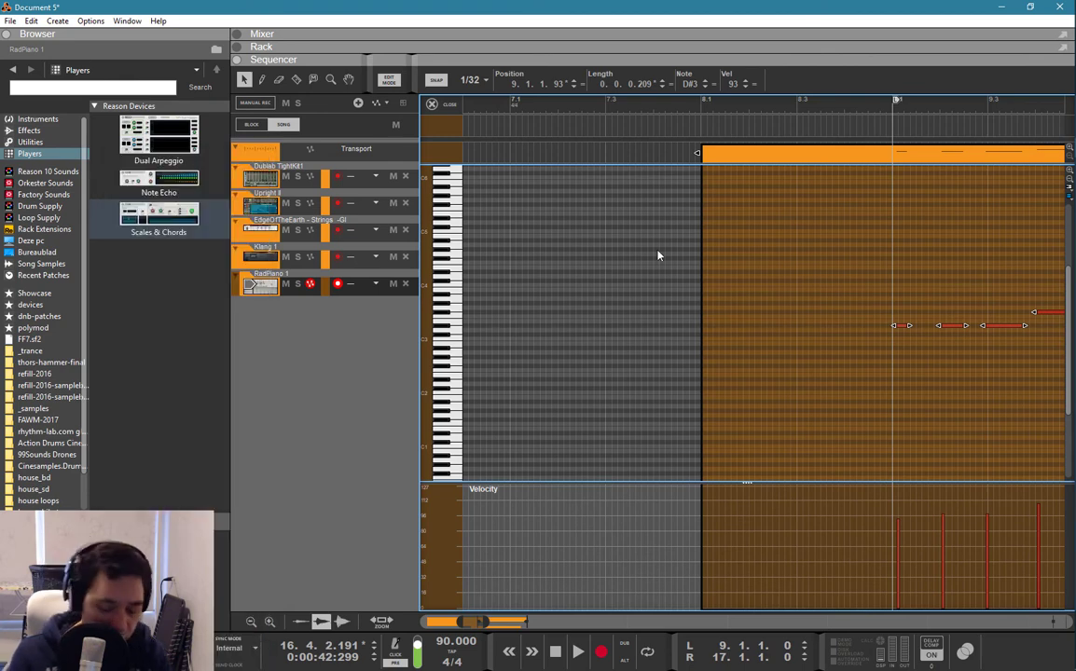
key("ctrl+k")
key("Tab")
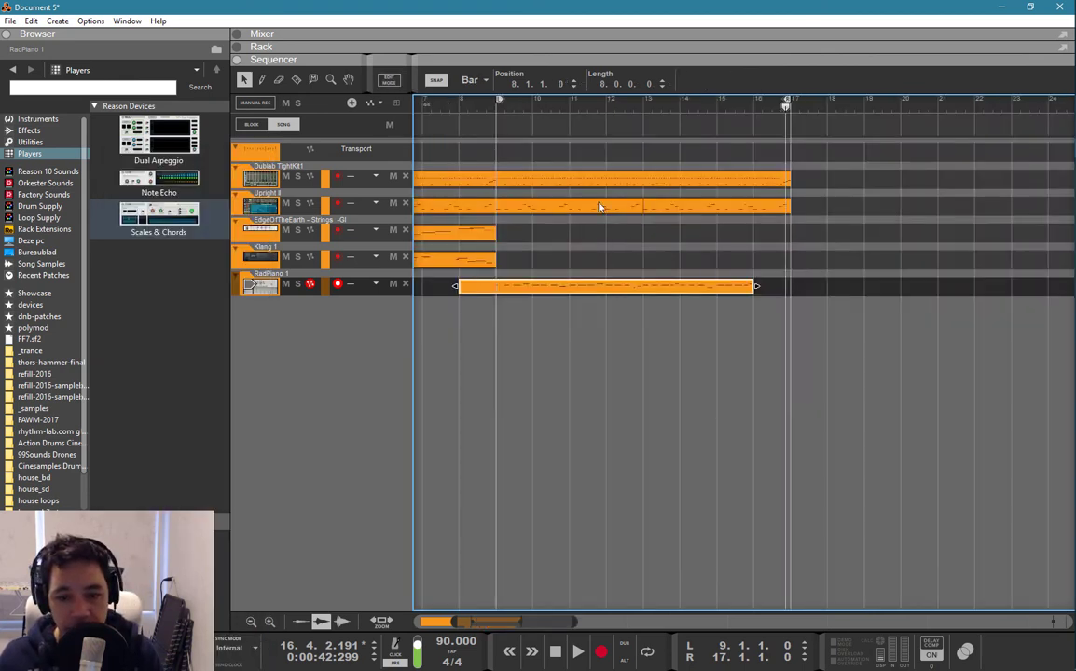
- Play the piano part from bar 9 and open its clip to inspect the notes through bar 15
left_click(497, 104)
key("space")
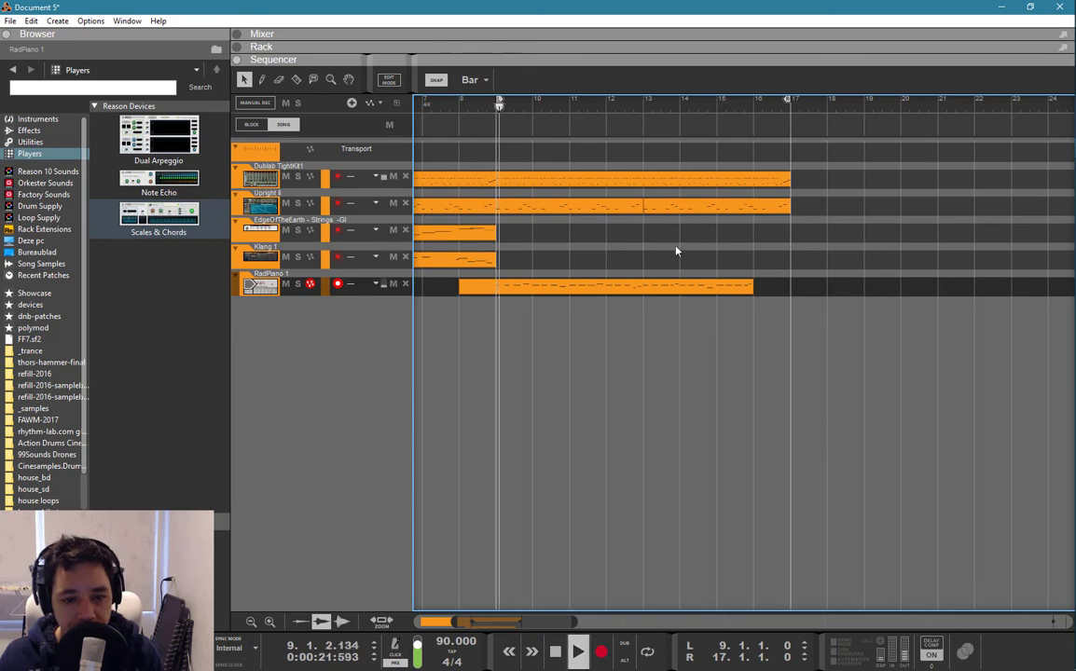
double_click(657, 285)
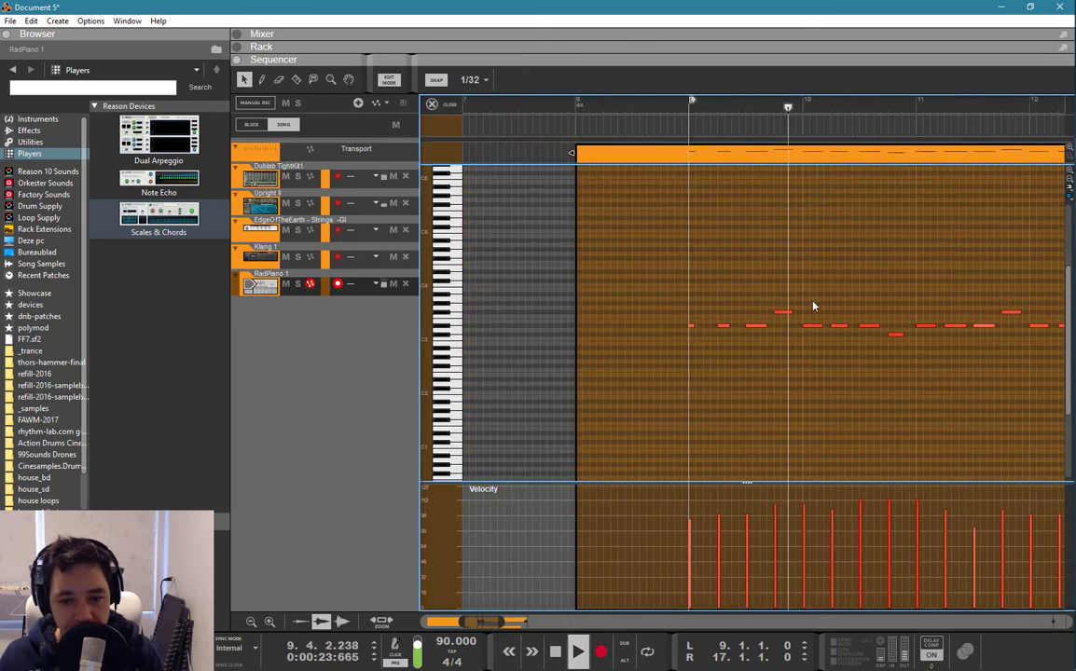
left_click_drag(814, 413, 1066, 388)
left_click_drag(491, 621, 515, 617)
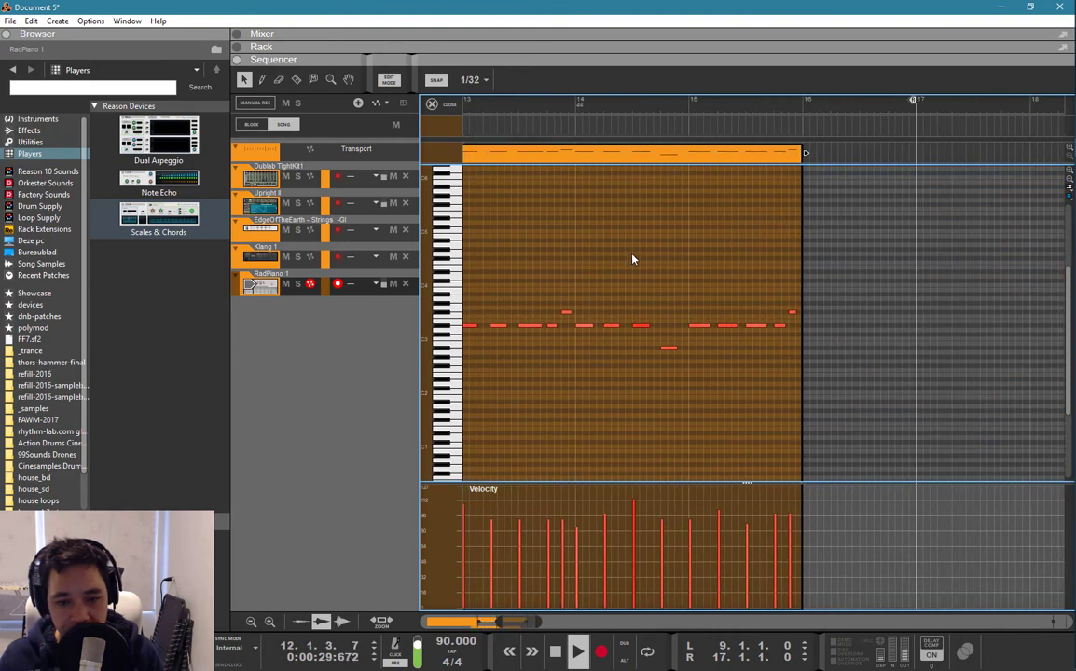
- Split the Radical Piano clip at bars 15 and 14 with the Razor tool
key("r")
left_click(690, 149)
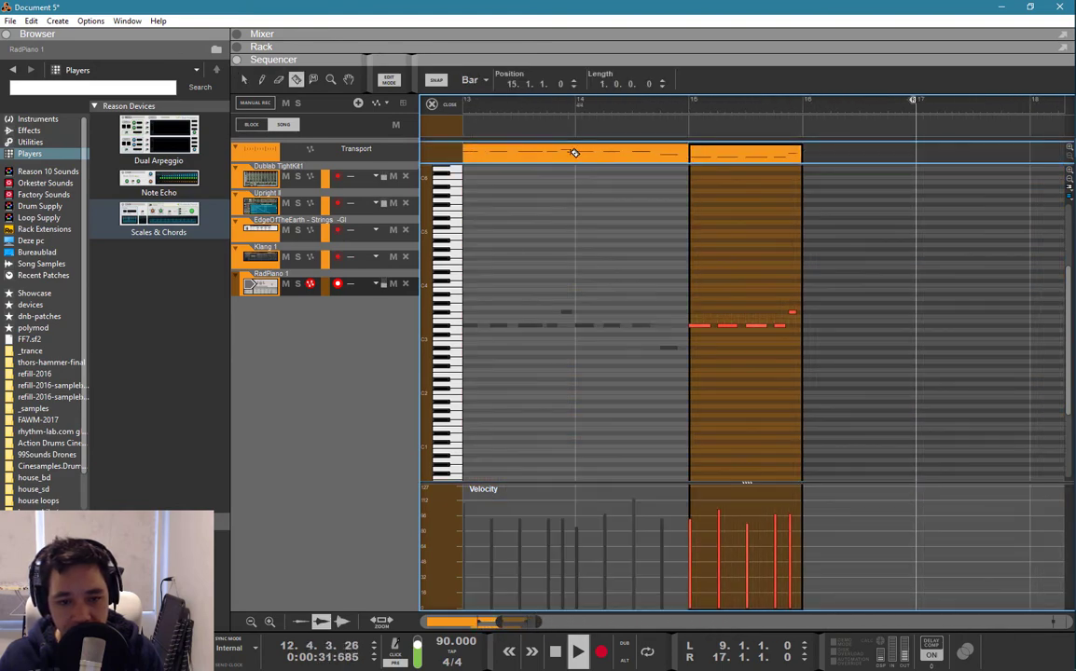
left_click(575, 153)
- Copy the piano segment at bar 14 to bar 16 and delete the surplus copy at bar 17
key("q")
left_click(591, 157, "shift")
left_click_drag(591, 157, 852, 162)
left_click(950, 161)
key("Delete")
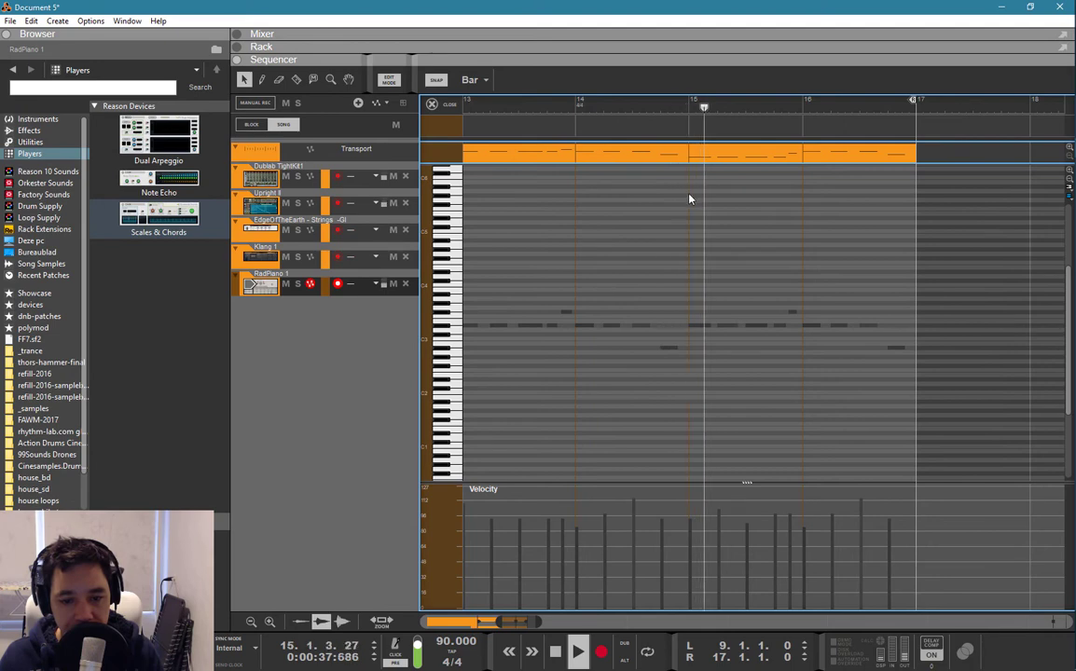
- Lower the third note of the bar 16 piano clip to C#3 and play the result from bar 16
double_click(879, 235)
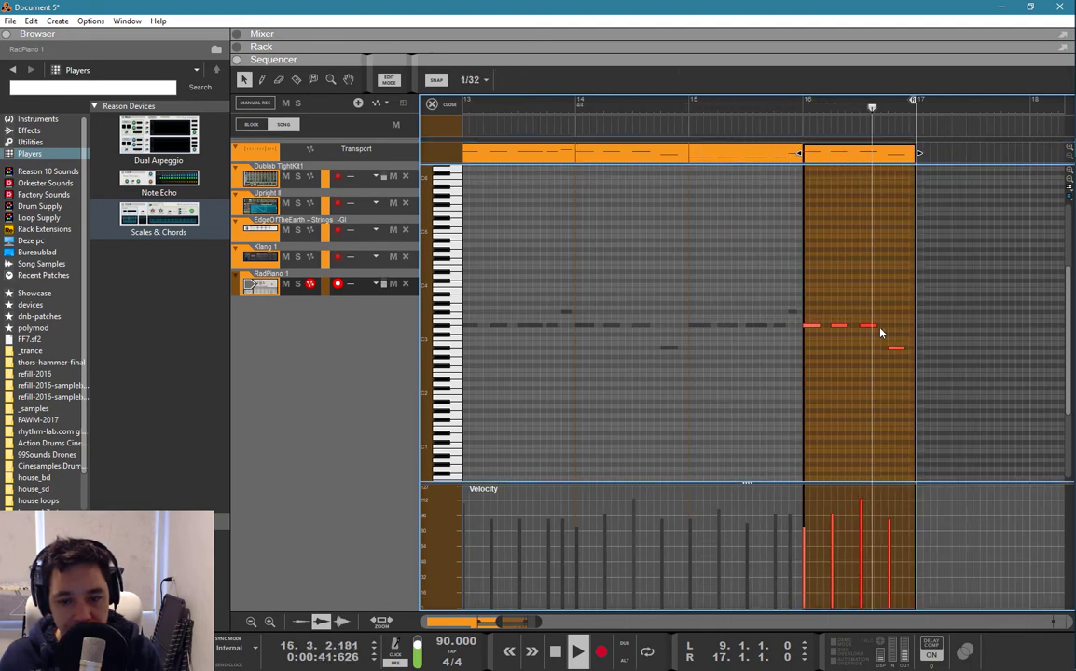
mouse_move(873, 327)
left_mouse_down()
mouse_move(871, 349)
mouse_move(869, 337)
left_mouse_up()
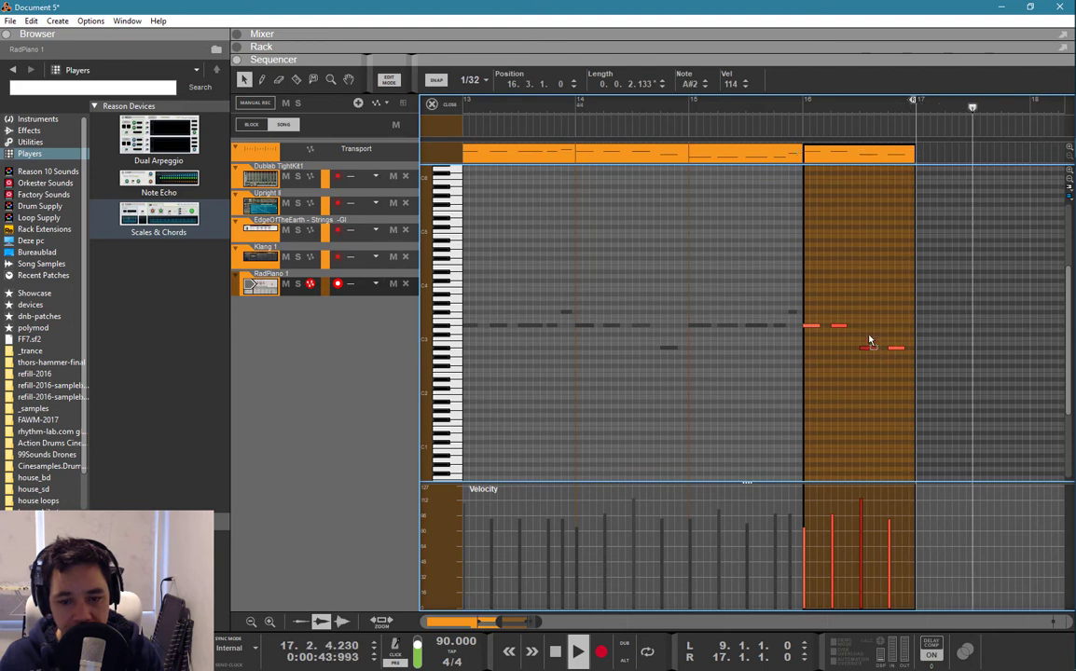
left_click(800, 104)
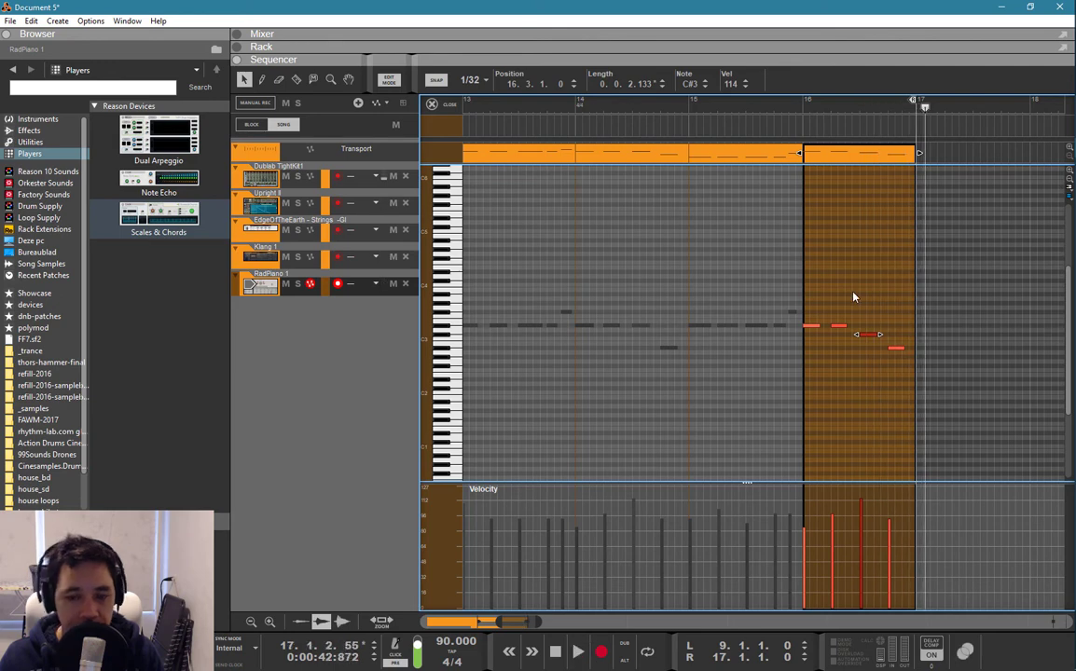
key("Tab")
left_click_drag(661, 254, 507, 294)
left_click(560, 243)
scroll(560, 246, "down", 2)
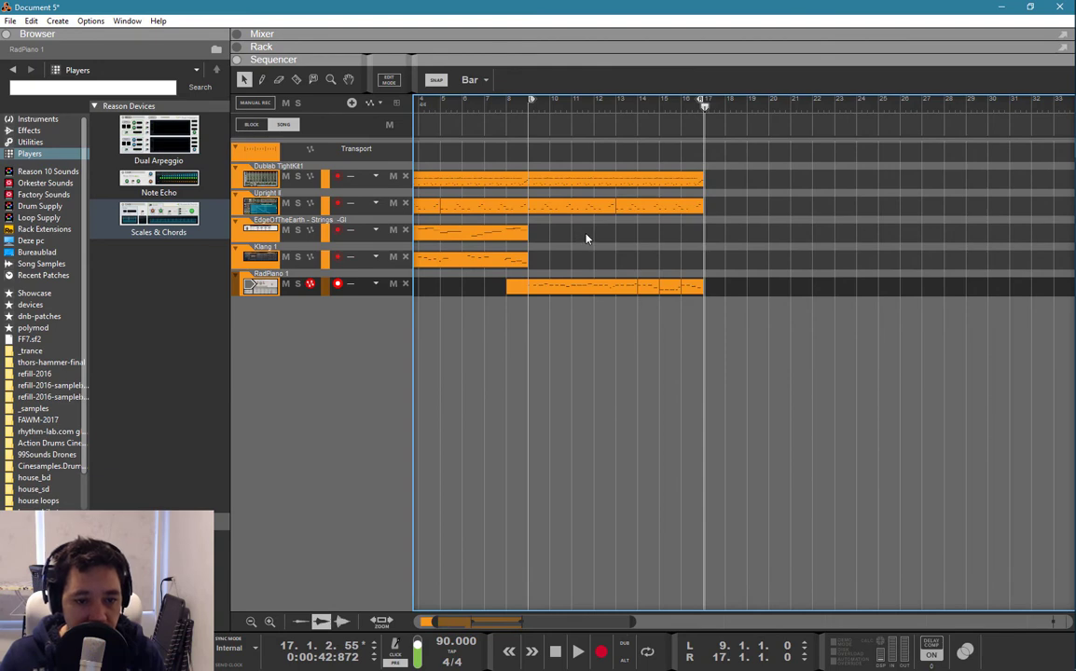
- Copy the drum, bass, strings and Klang clips from the first eight bars to bar 17
left_click_drag(587, 232, 405, 261)
key("KP_1")
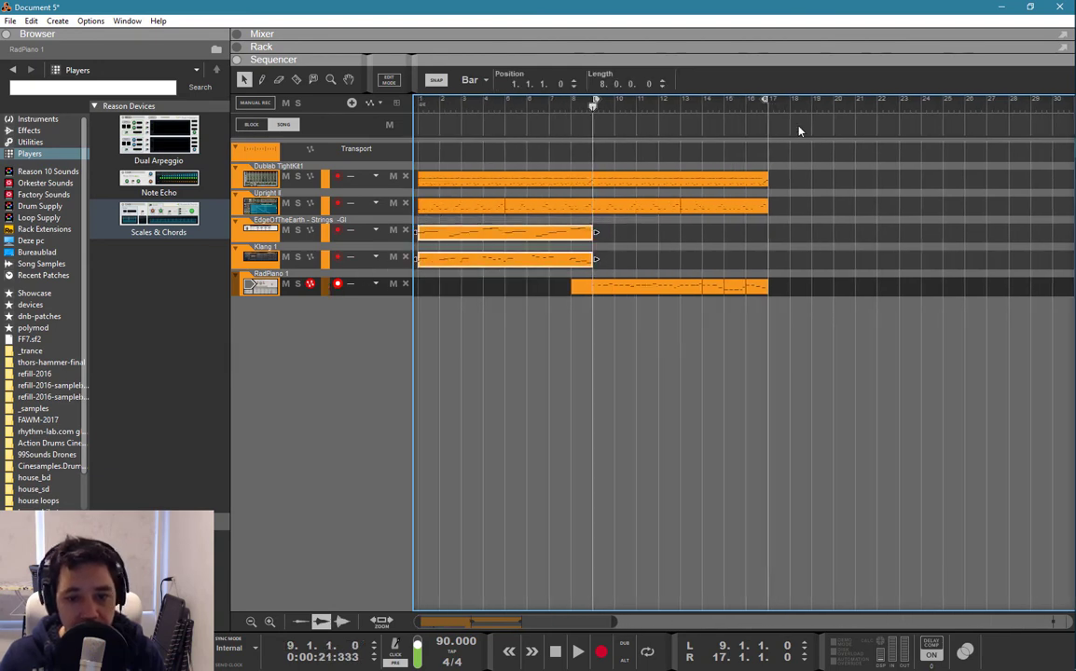
left_click(773, 108)
left_click(578, 150)
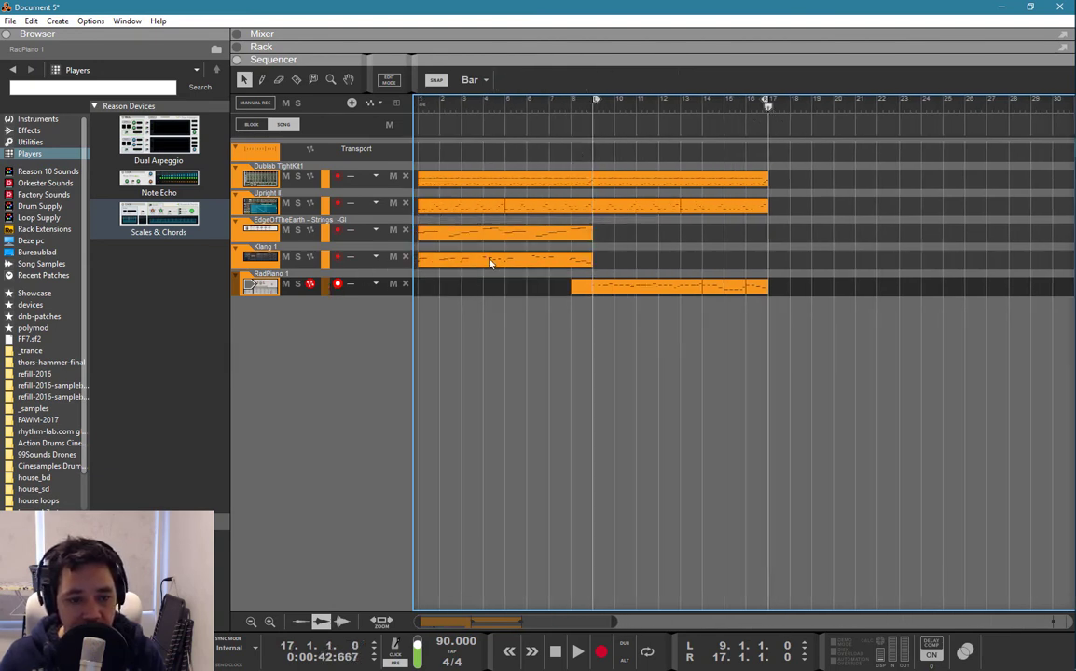
left_click_drag(586, 146, 396, 261)
left_click(765, 104)
key("ctrl+v")
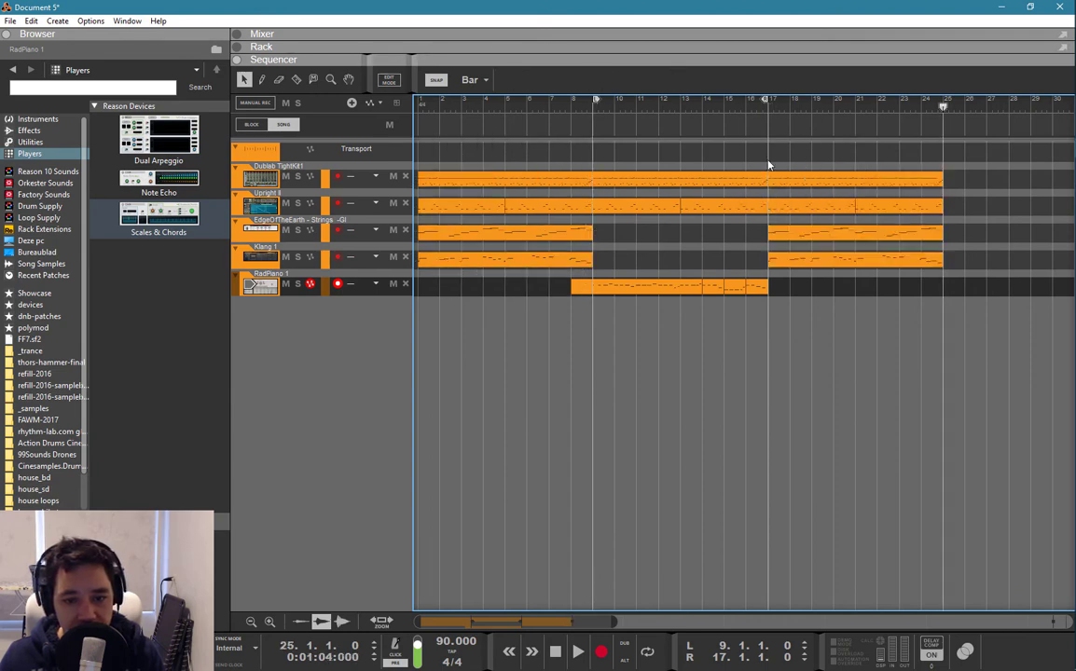
- Split the RadPiano 1 clip at bar 9 with the Razor tool and delete the piece in bar 8
left_click_drag(760, 168, 638, 297)
left_click(942, 104)
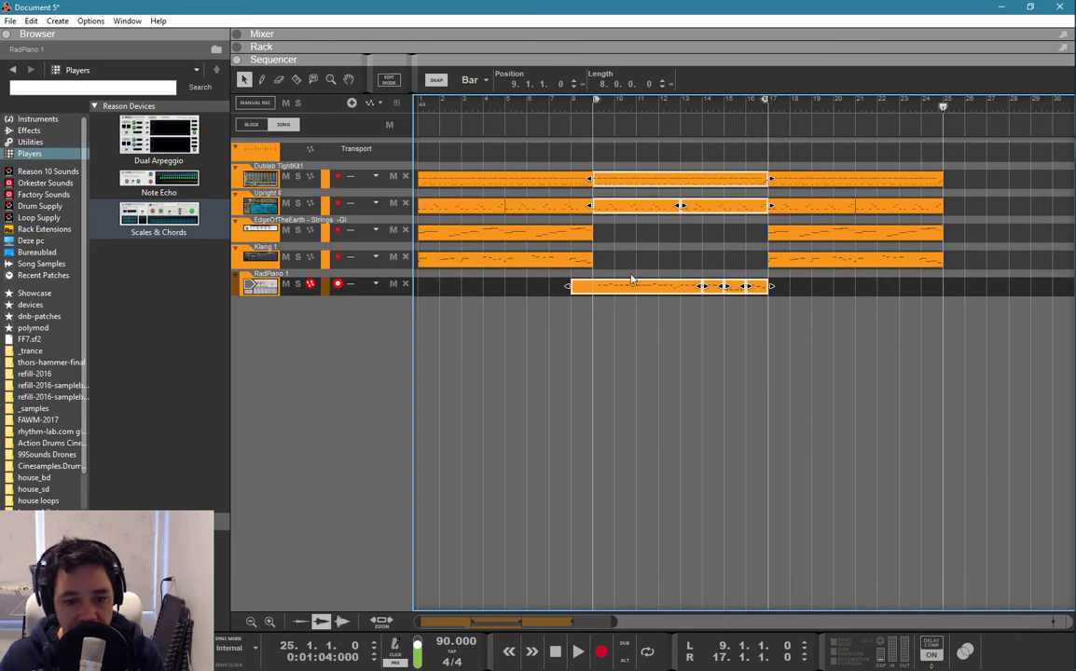
key("r")
left_click(595, 290)
key("q")
left_click(585, 289)
key("Delete")
- Copy the drum, bass and piano clips of bars 9 to 16 to bar 25
left_click_drag(753, 149, 608, 308)
key("ctrl+d")
key("ctrl+z")
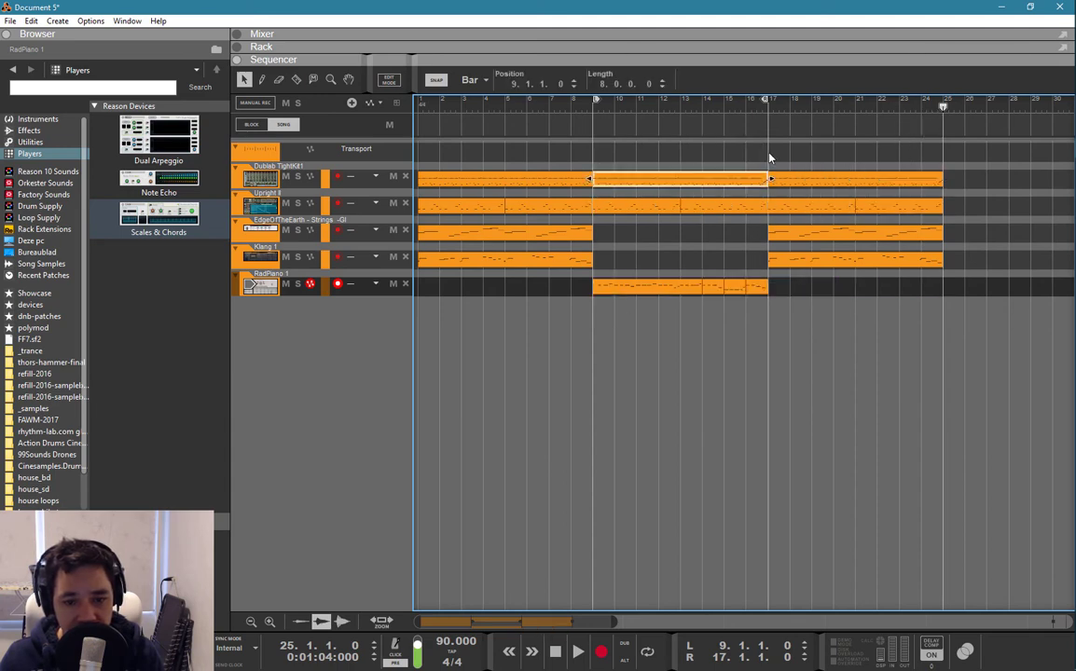
left_click_drag(766, 155, 625, 288)
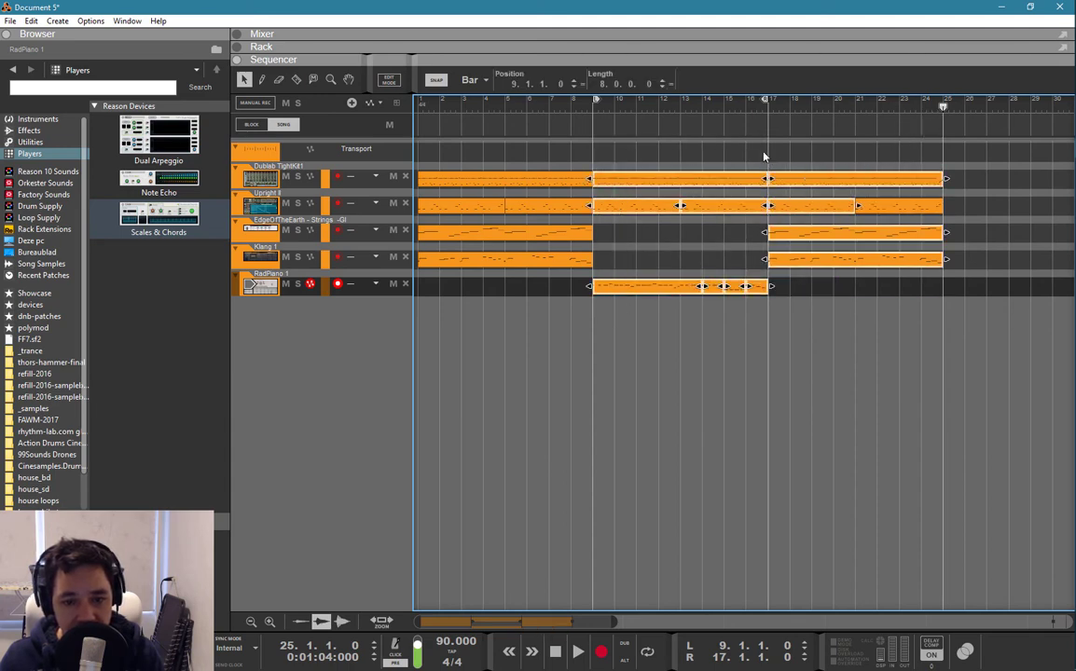
left_click_drag(755, 142, 638, 283)
key("ctrl+c")
left_click(945, 107)
key("ctrl+v")
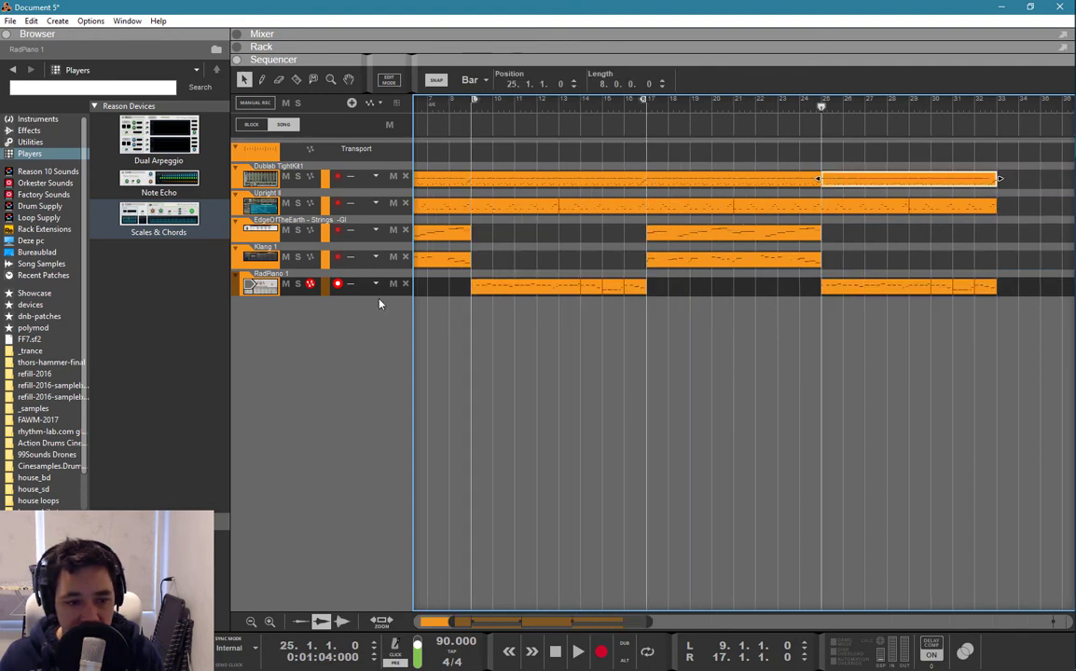
- Duplicate the RadPiano 1 track and delete all clips from the duplicate
left_click(270, 283)
key("ctrl+d")
left_click_drag(1027, 317, 443, 305)
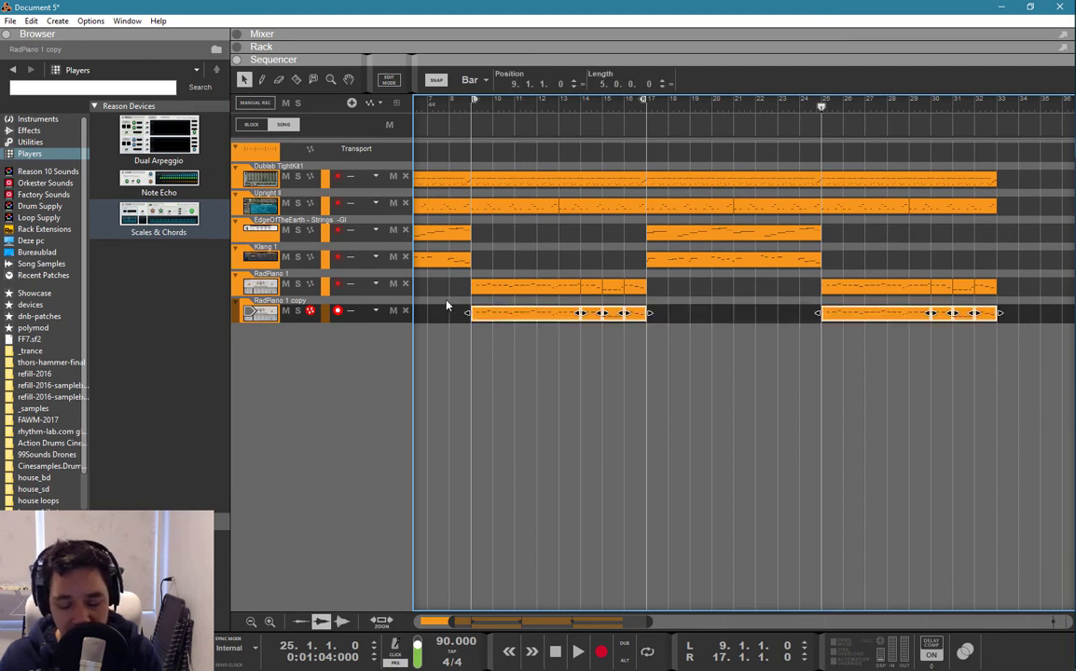
key("Delete")
- Set the left locator to bar 25 and the right locator to bar 33, and place the song position at bar 25
left_click(823, 104, "ctrl")
left_click(997, 109, "alt")
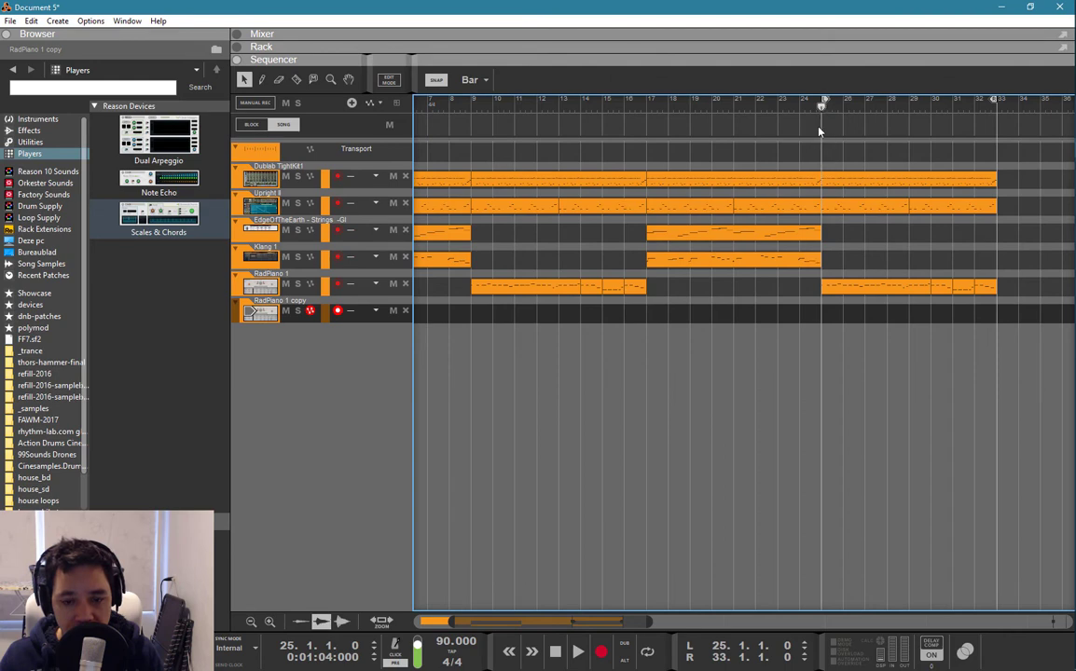
key("space")
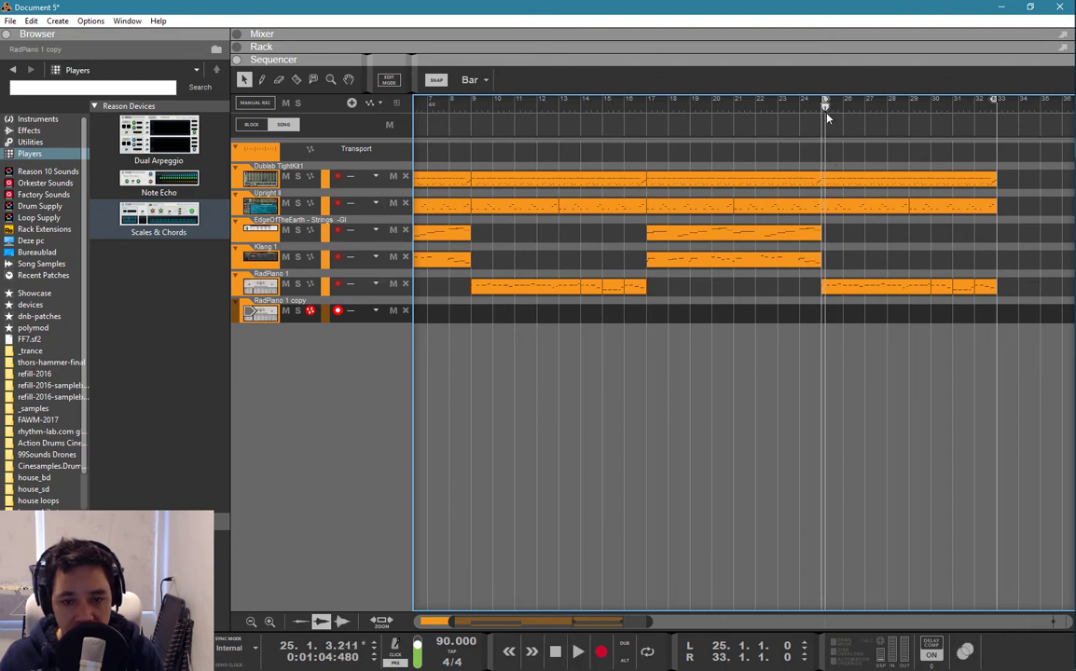
left_click(823, 112)
- Set the number of chord notes to 1 in the copied piano's Scales & Chords player and audition notes with the on-screen piano keys
key("F6")
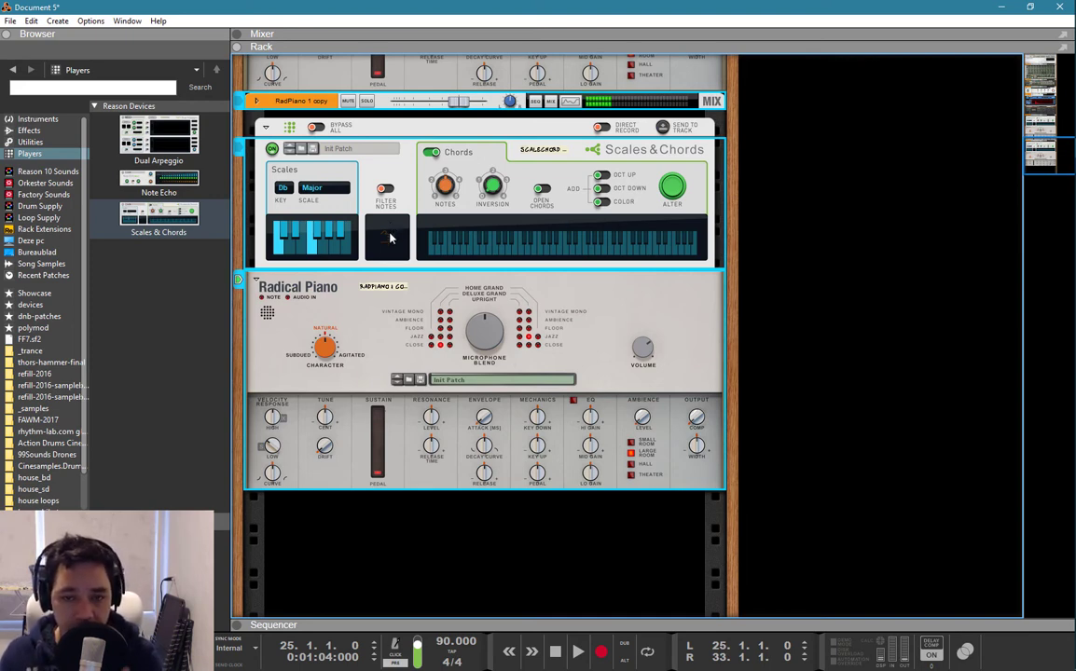
key("F4")
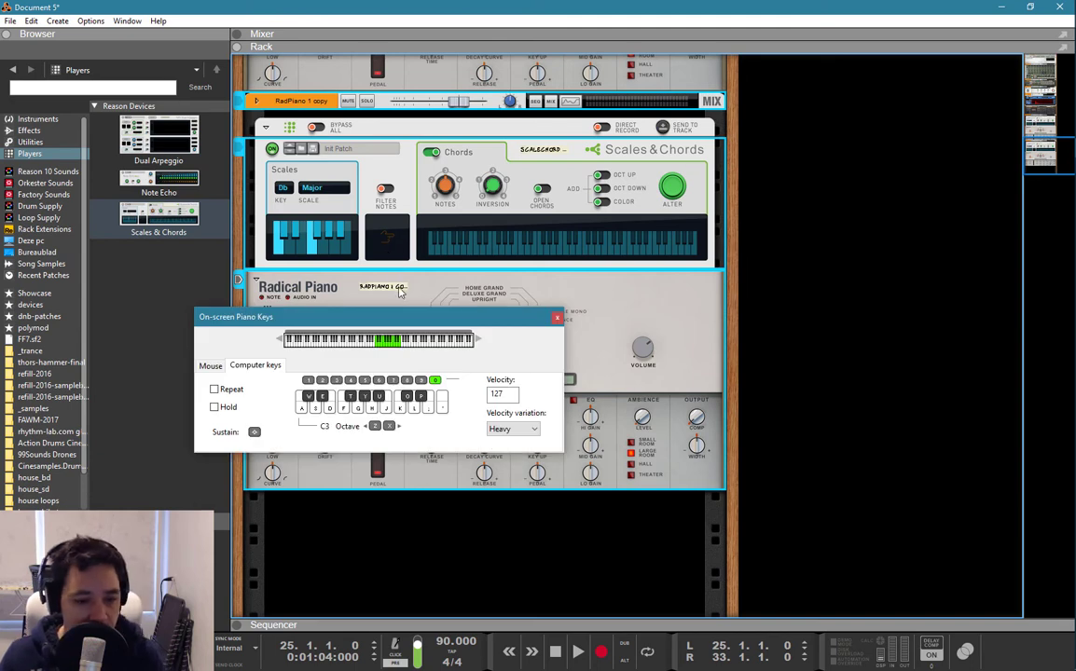
key("e")
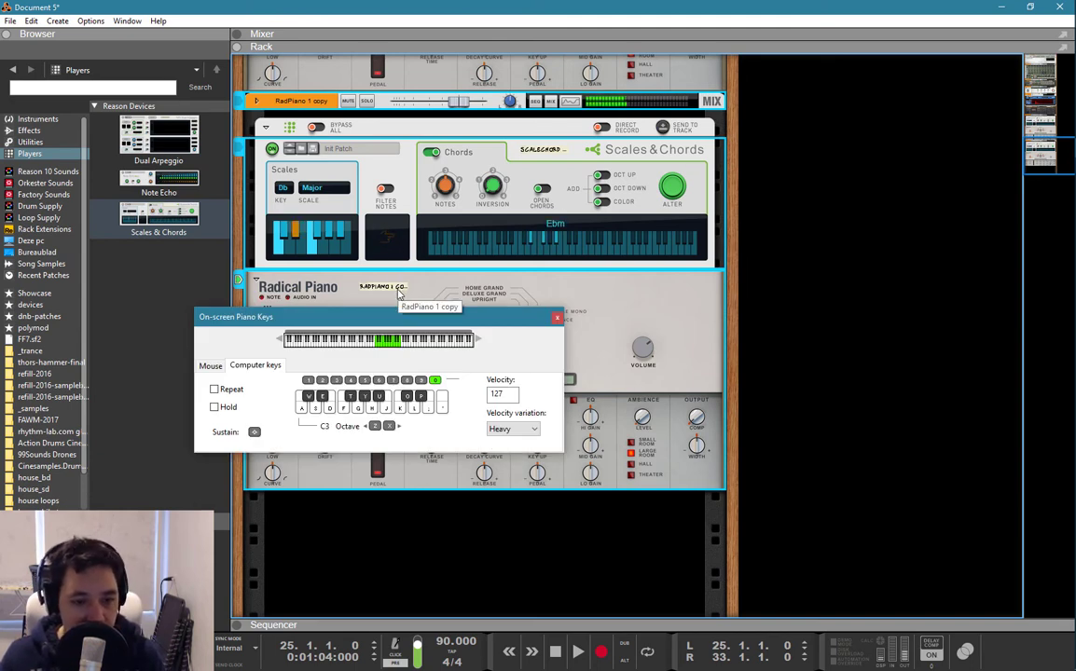
key("e")
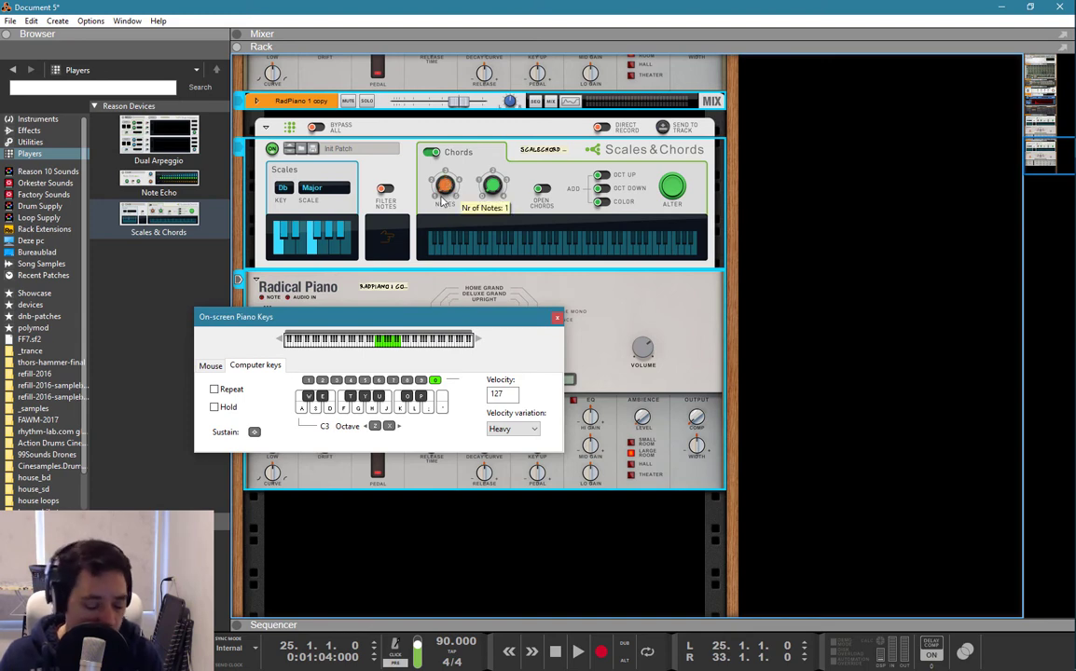
key("w")
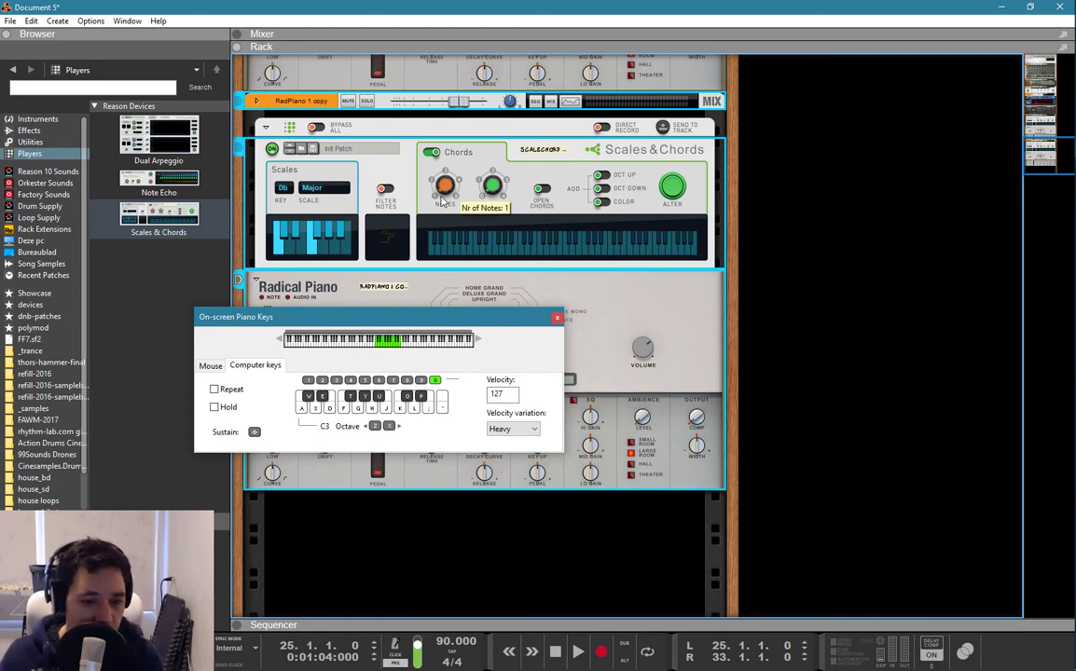
key("e")
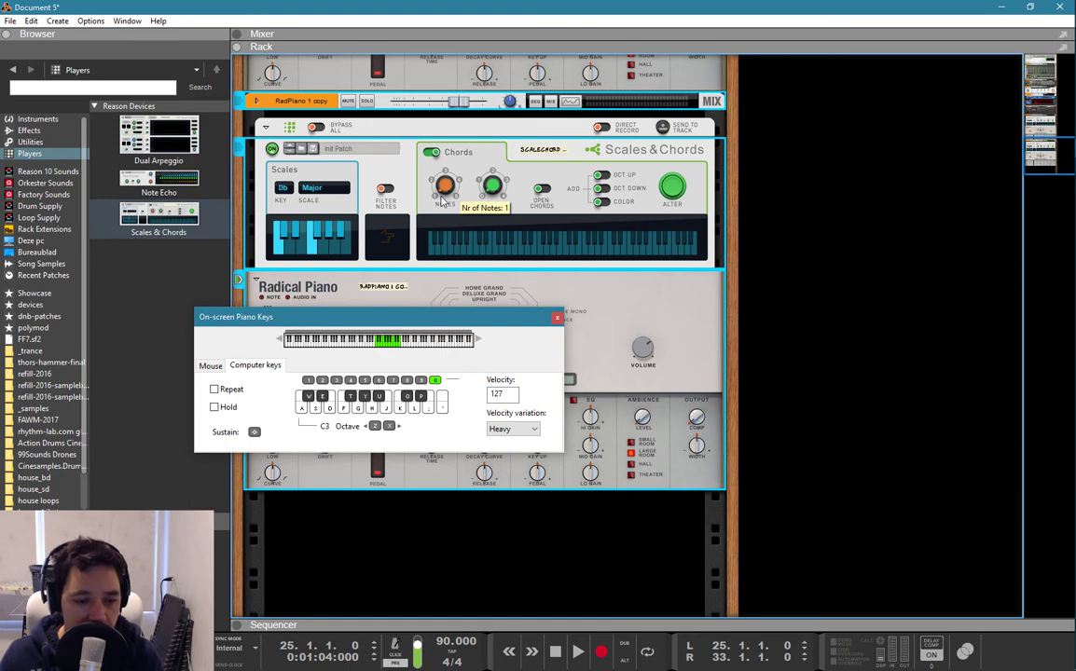
key("g")
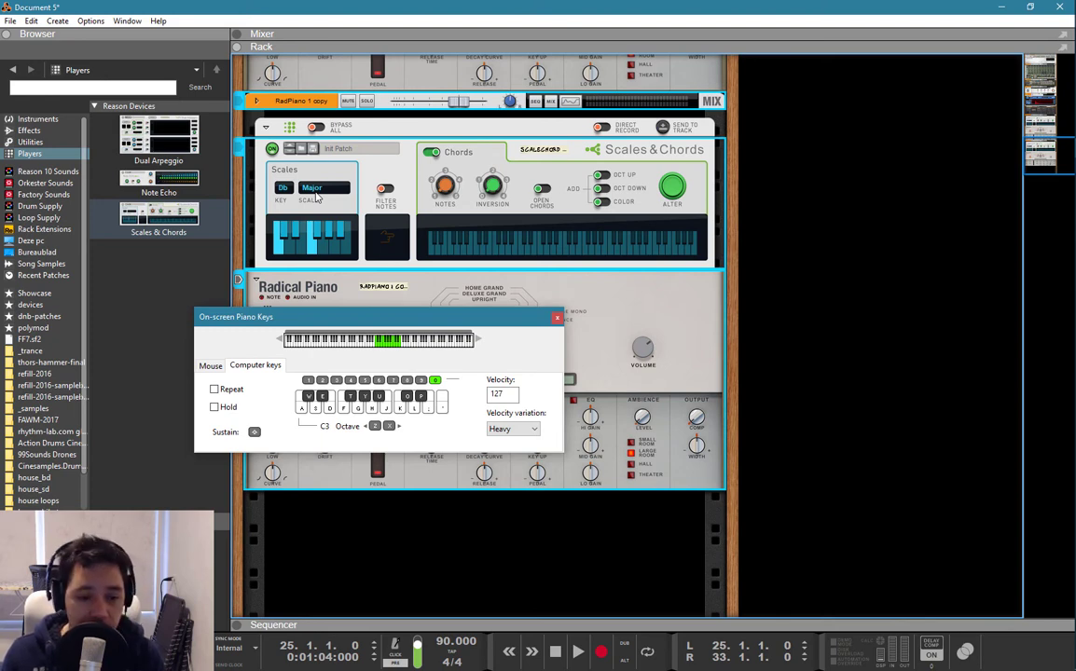
key("F4")
- Record a single-note piano melody on the RadPiano 1 copy track in the sequencer from bar 25 to bar 33
key("F7")
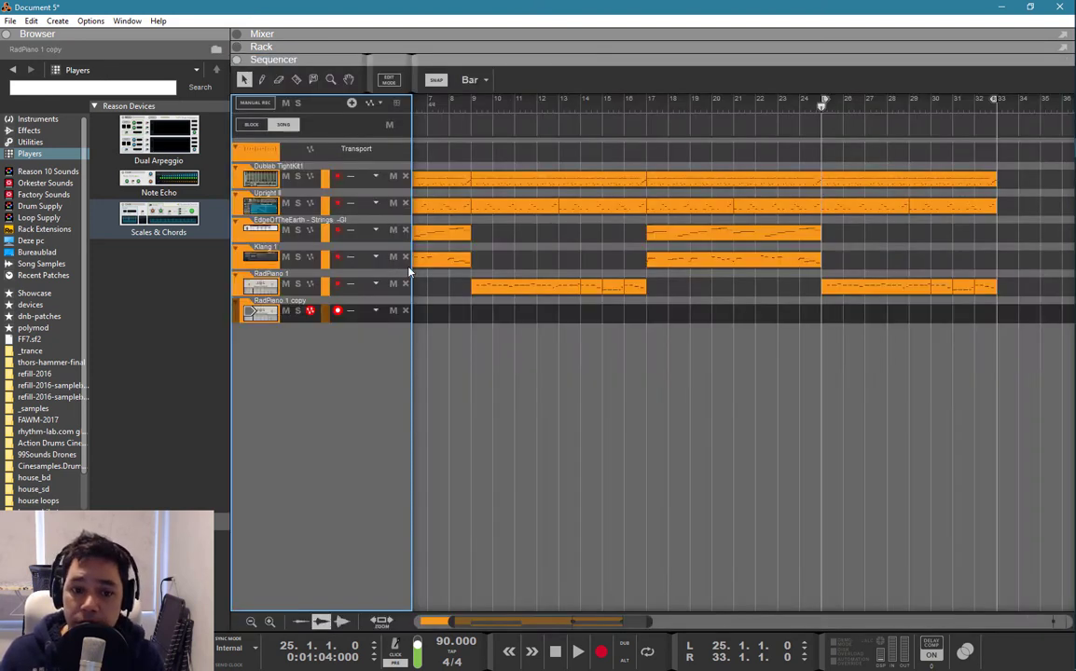
left_click(555, 652)
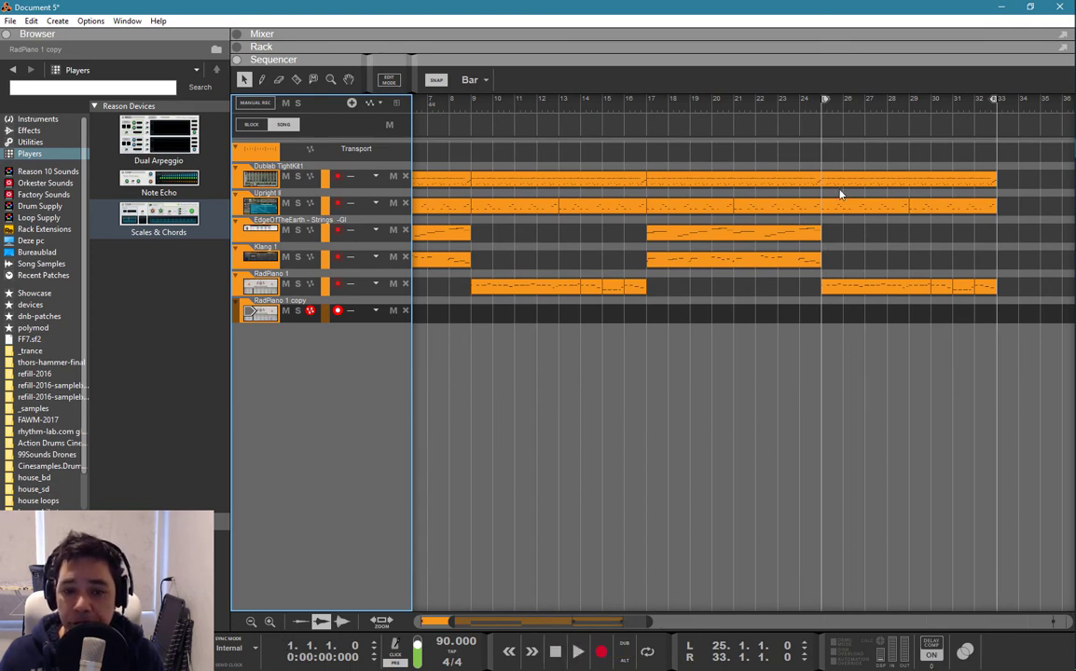
left_click(821, 110)
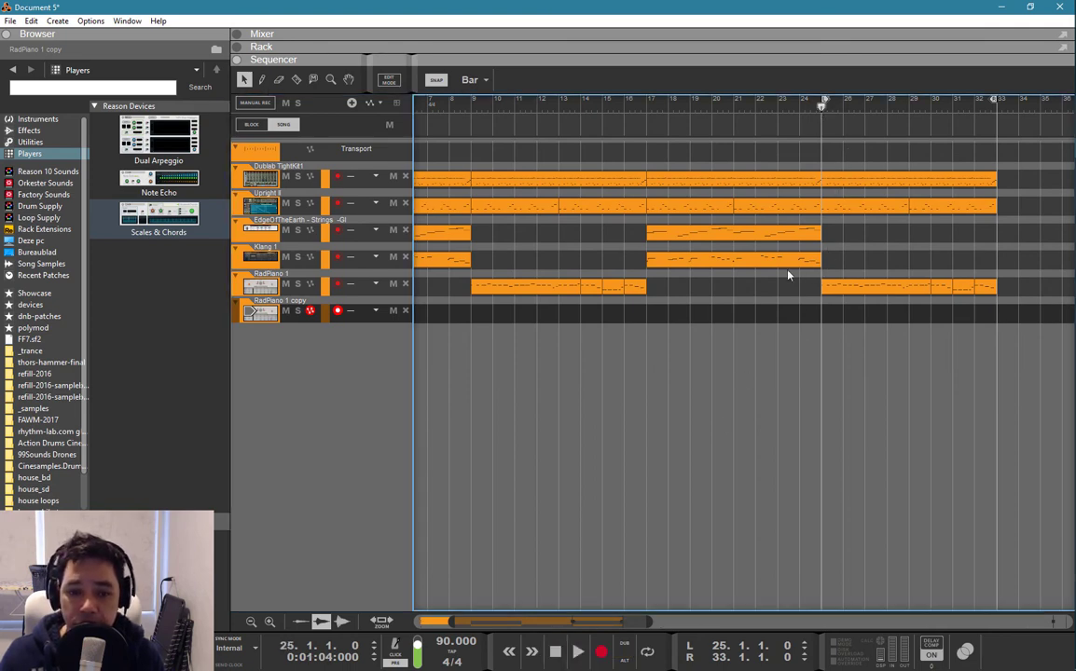
left_click(601, 653)
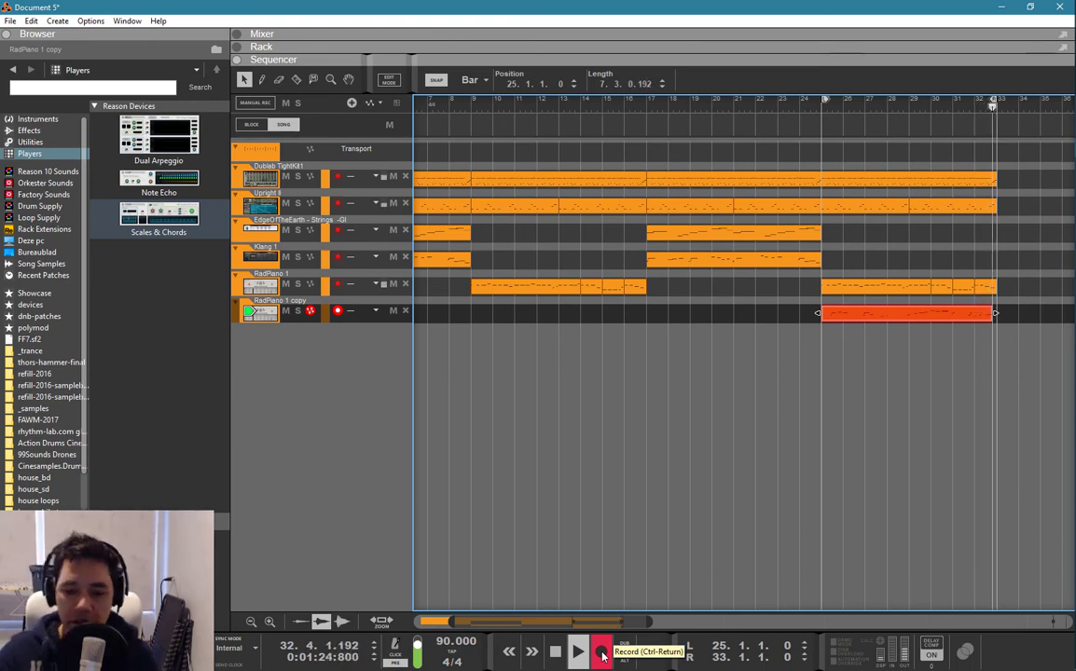
left_click(601, 652)
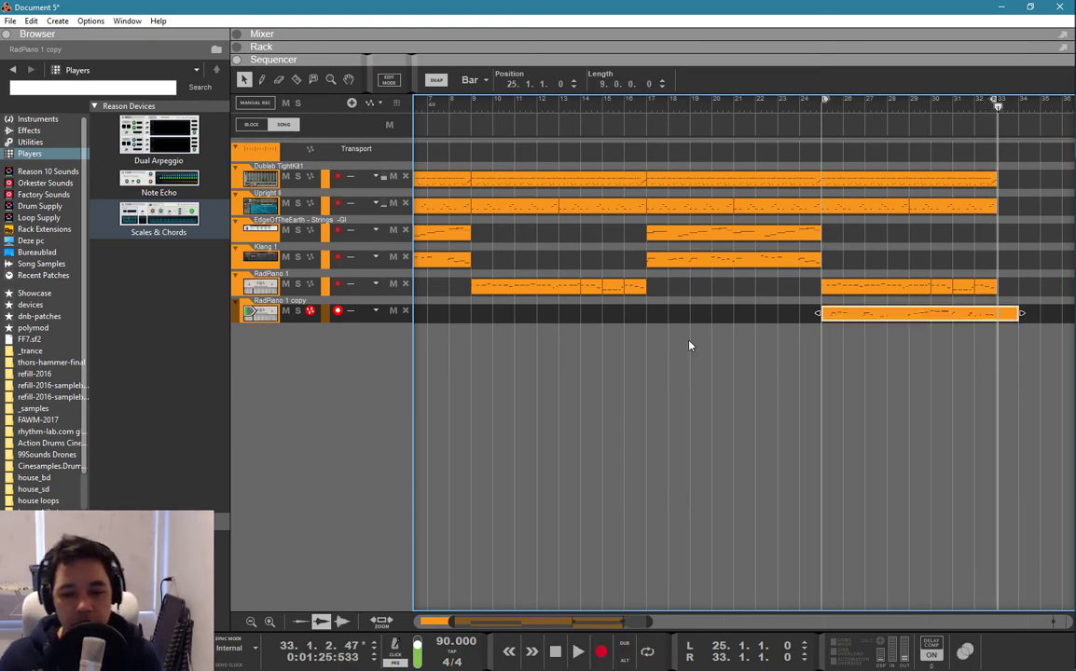
- Open the recorded melody clip and quantize all its notes to 1/32 at 100%
double_click(889, 316)
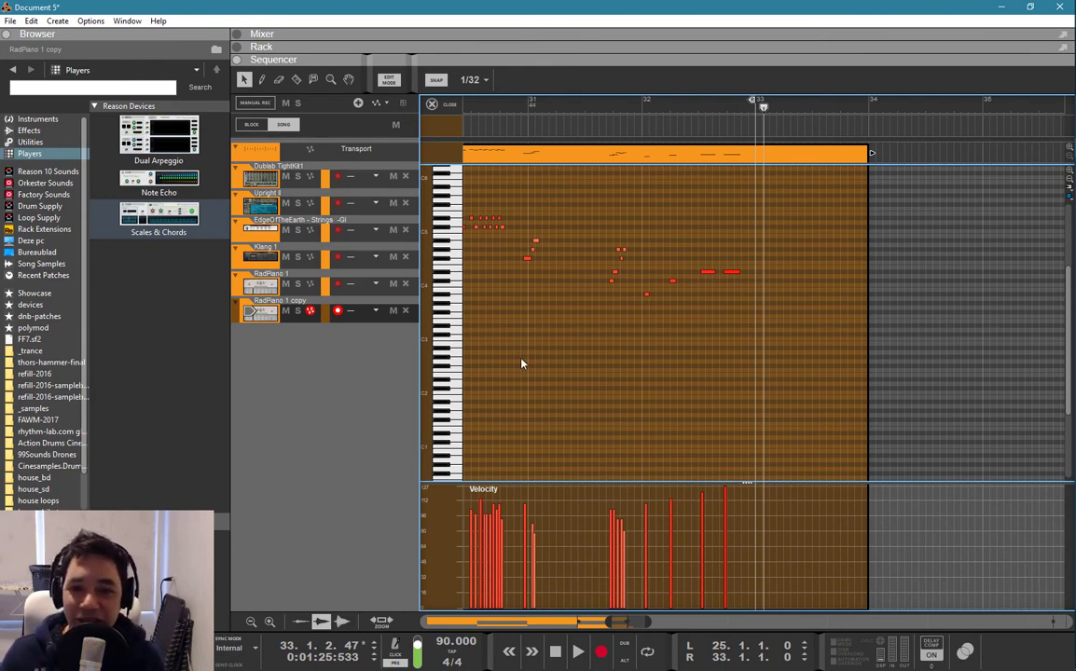
key("ctrl+a")
key("F8")
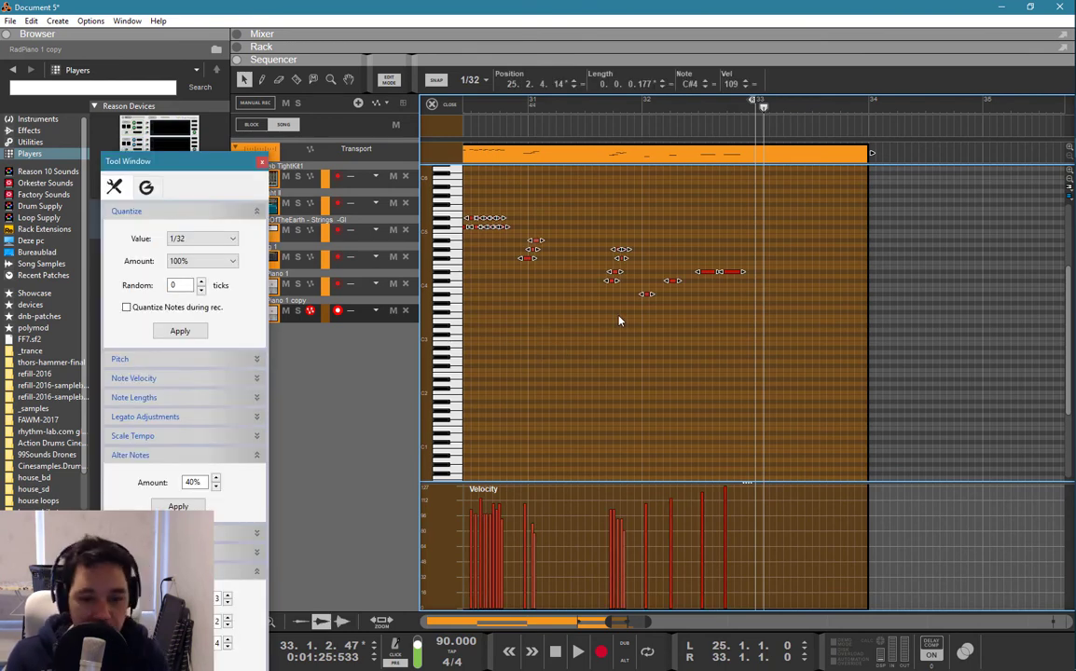
key("ctrl+k")
left_click(618, 320)
- Play the melody from bar 25 and move the early G#4 notes before bars 26 and 27 onto their downbeats
left_click_drag(585, 333, 485, 350)
left_click_drag(542, 303, 391, 364)
scroll(526, 353, "up", 1)
scroll(515, 359, "down", 3)
left_click(544, 109)
key("space")
scroll(562, 291, "up", 3)
scroll(562, 292, "up", 4)
left_click(642, 250)
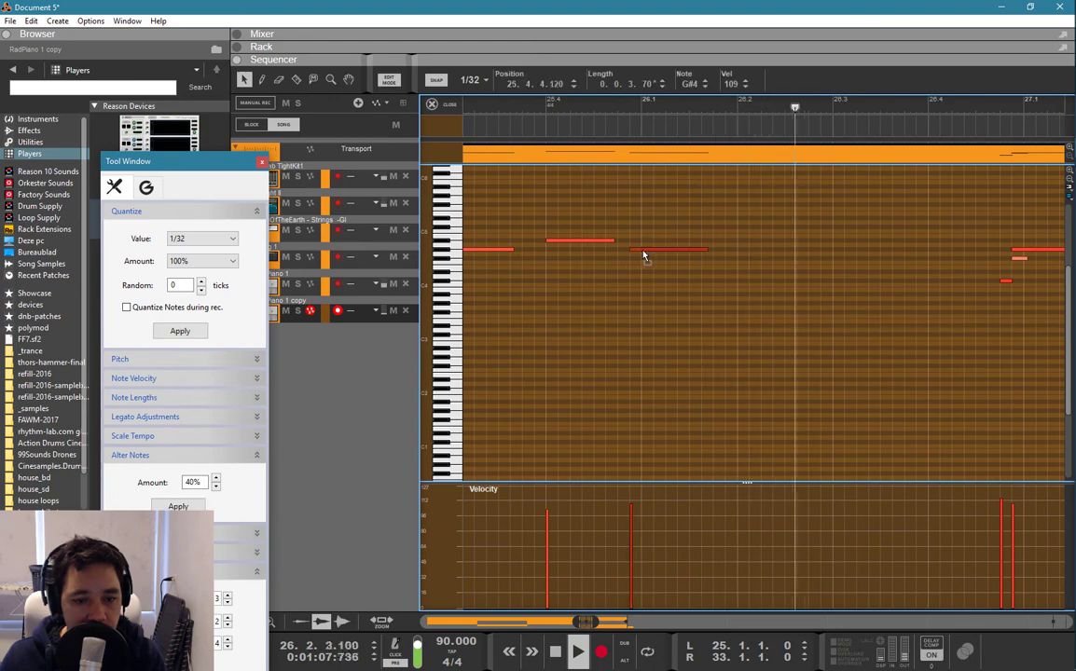
scroll(644, 257, "down", 2)
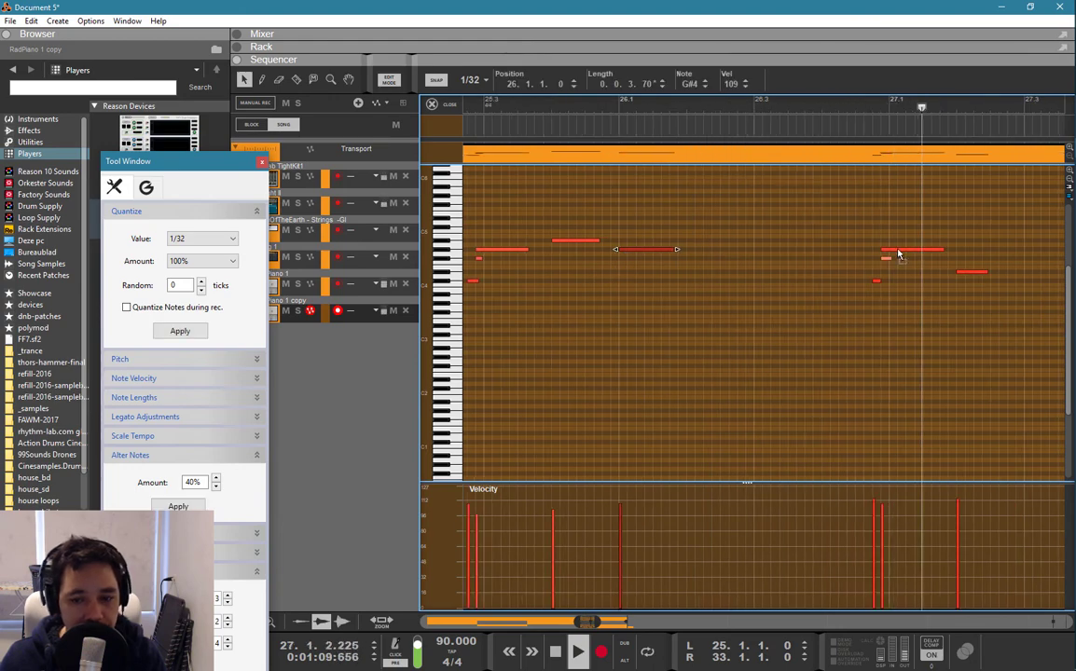
left_click_drag(899, 250, 904, 250)
left_click(901, 295)
- Stagger the run into bar 29 by moving D4 to 28.4.4.120 and C#4 a 1/32 note earlier than that
left_click_drag(943, 313, 1057, 318)
scroll(1057, 320, "down", 2)
left_click_drag(937, 348, 1064, 338)
scroll(948, 343, "up", 4)
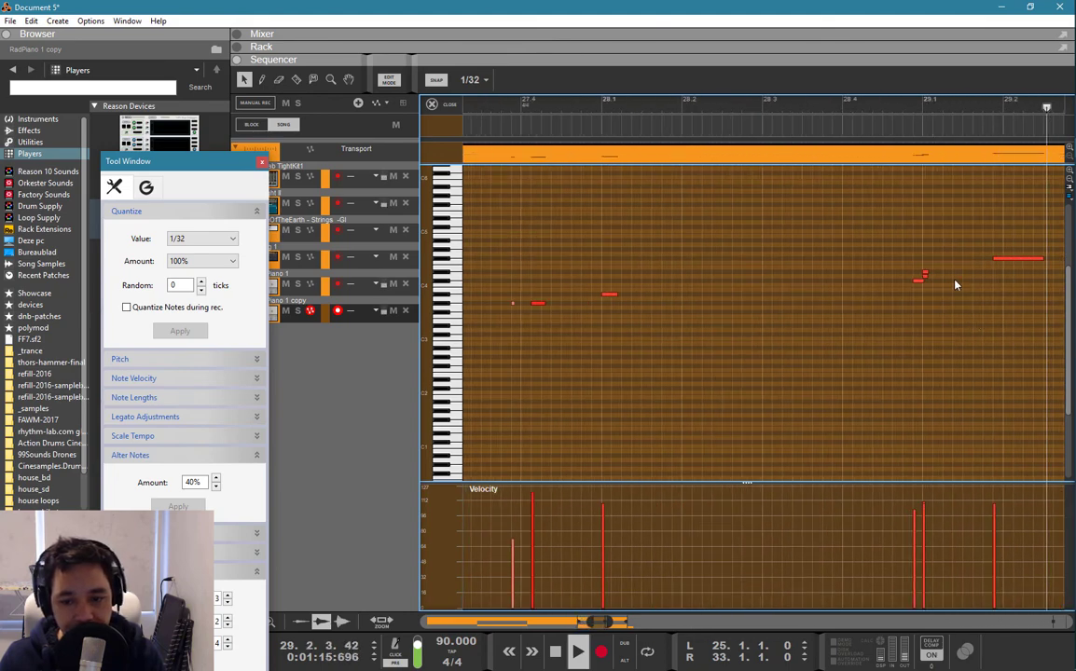
scroll(947, 285, "up", 3)
left_click(886, 276)
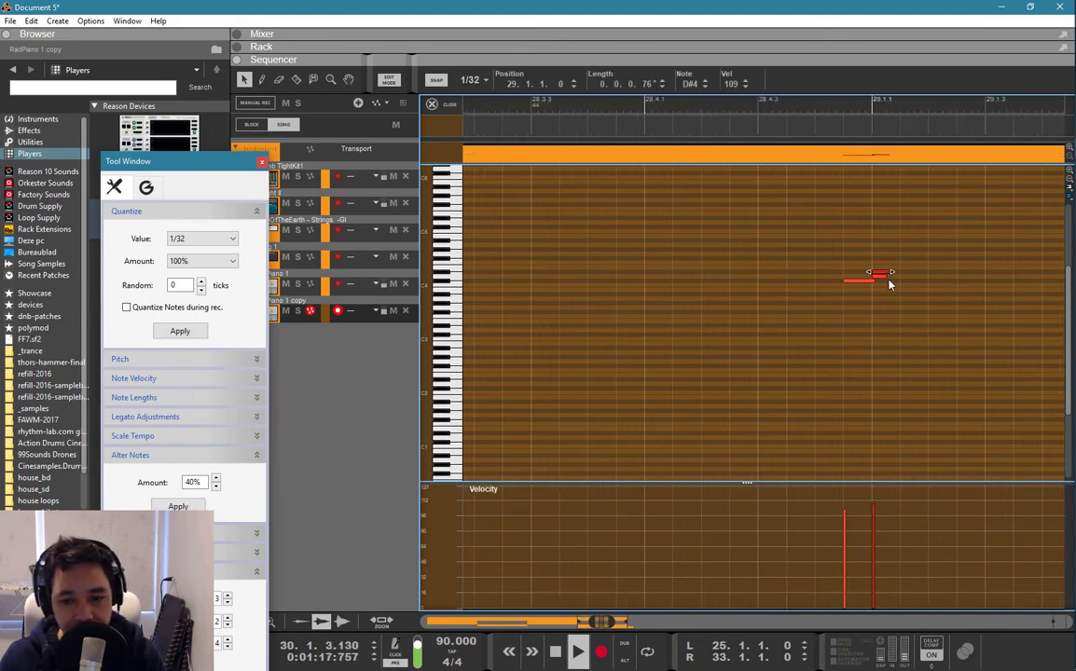
left_click(863, 281)
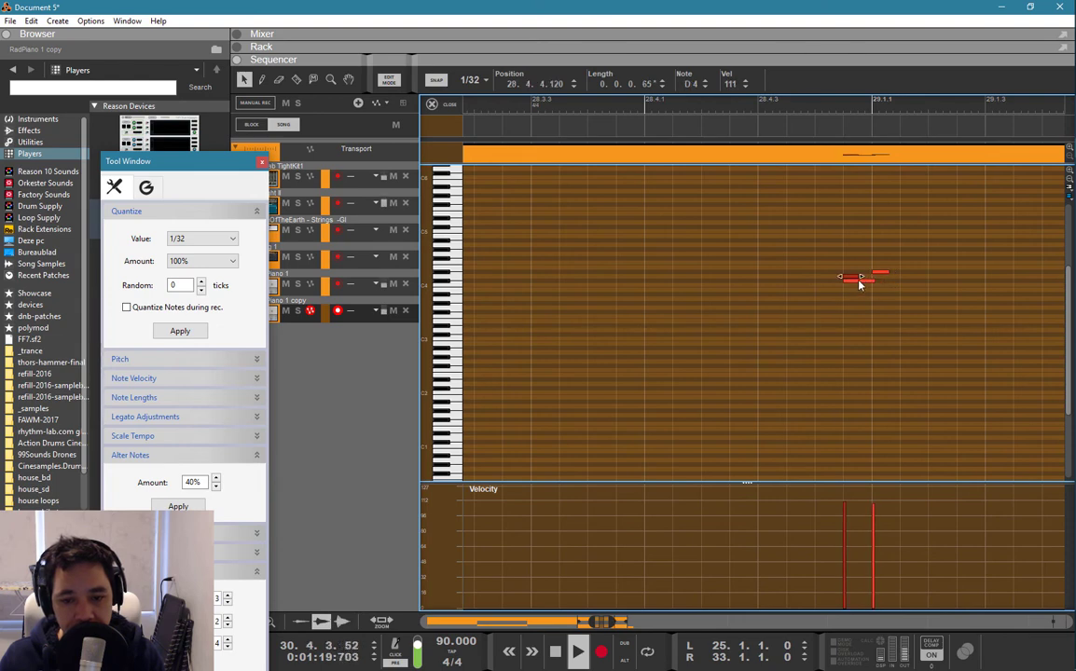
left_click_drag(859, 286, 832, 288)
left_click(791, 274)
- Move the early F#4 note in bar 29 onto beat 2 and the G#4 note to 29.3.1.0
scroll(777, 277, "down", 2)
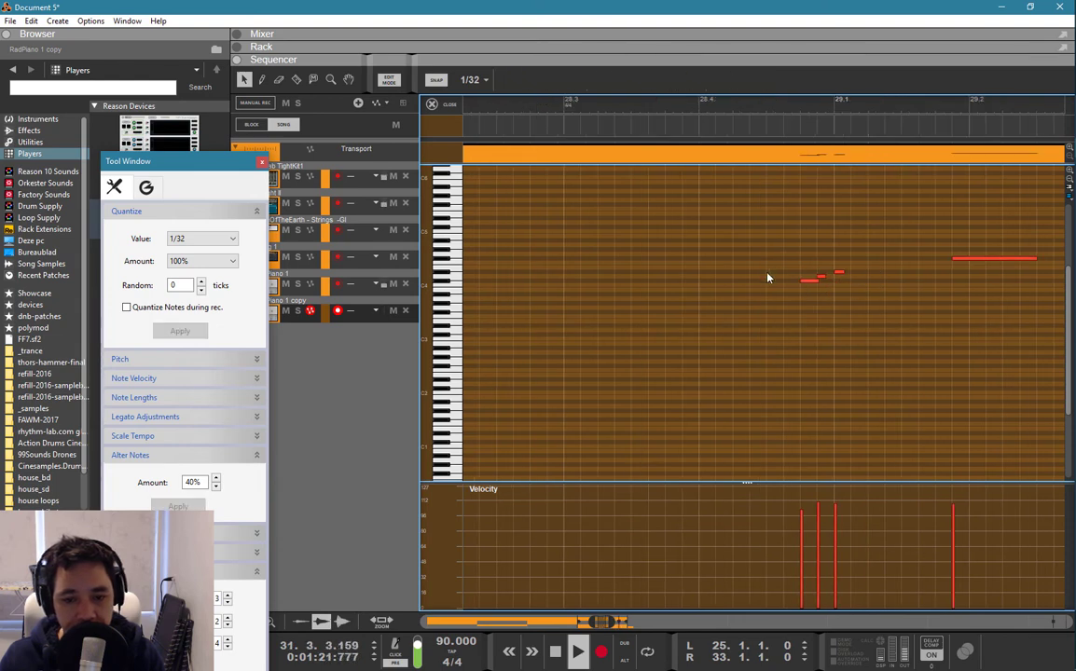
scroll(601, 297, "down", 2)
left_click_drag(860, 266, 869, 267)
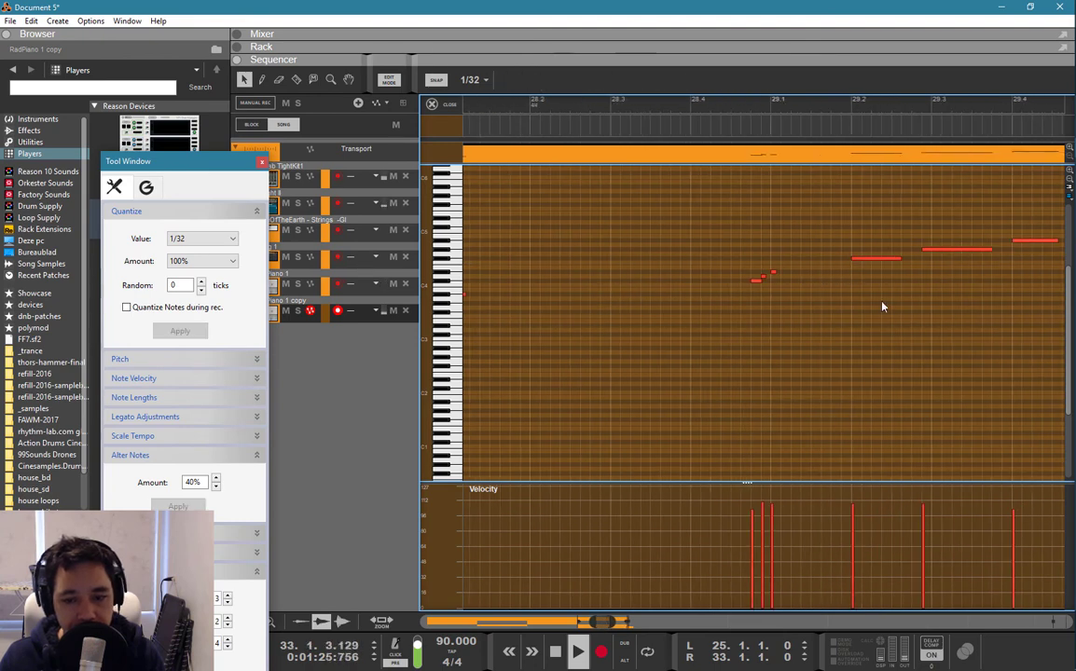
left_click(930, 254)
left_click_drag(929, 249, 936, 250)
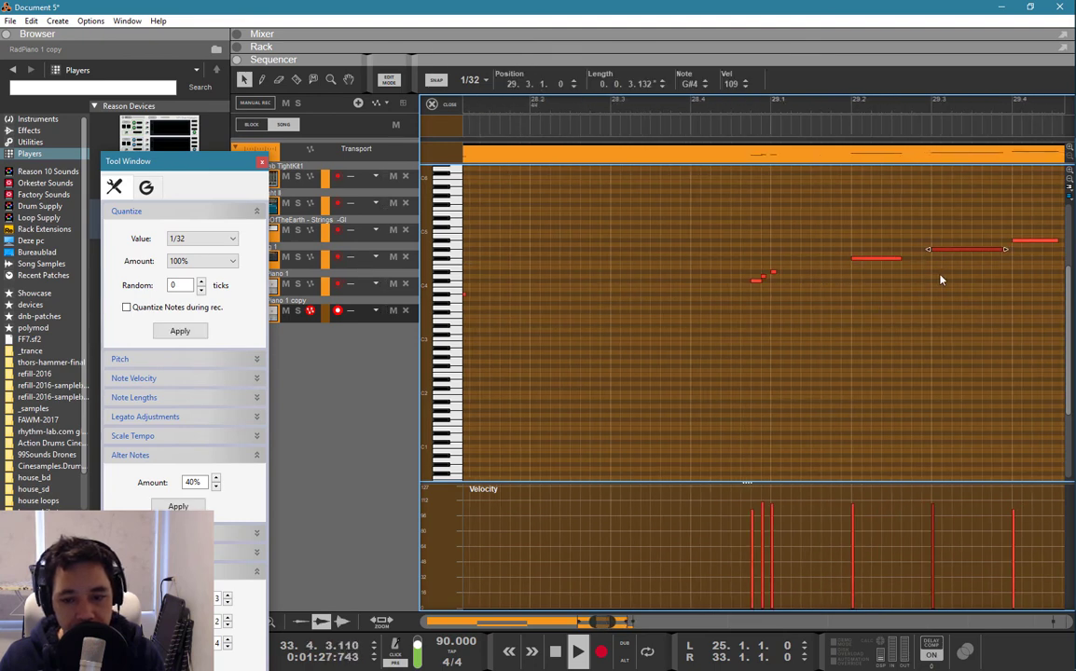
left_click(943, 278)
- Delete the upper note at 30.3.4.120 in the bar 30 trill and raise the note at 30.4.1.0 to E5
scroll(1014, 287, "right", 2)
scroll(978, 293, "down", 3)
scroll(978, 294, "up", 5)
scroll(972, 306, "down", 2)
left_click_drag(926, 314, 1064, 298)
scroll(892, 304, "up", 4)
left_click(877, 302)
left_click(788, 297)
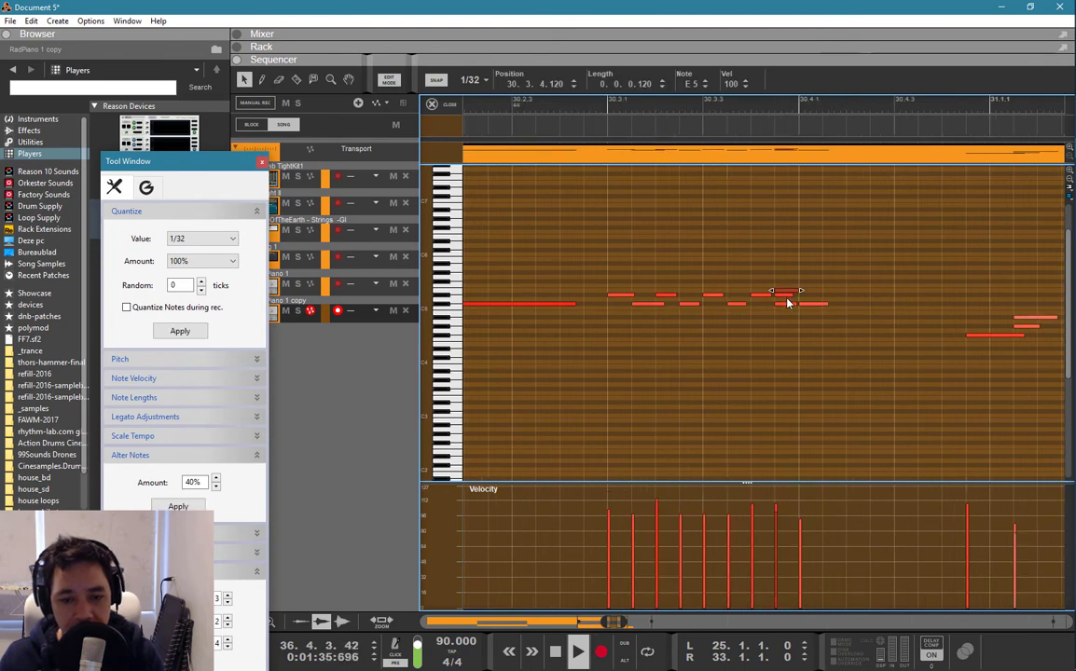
key("Delete")
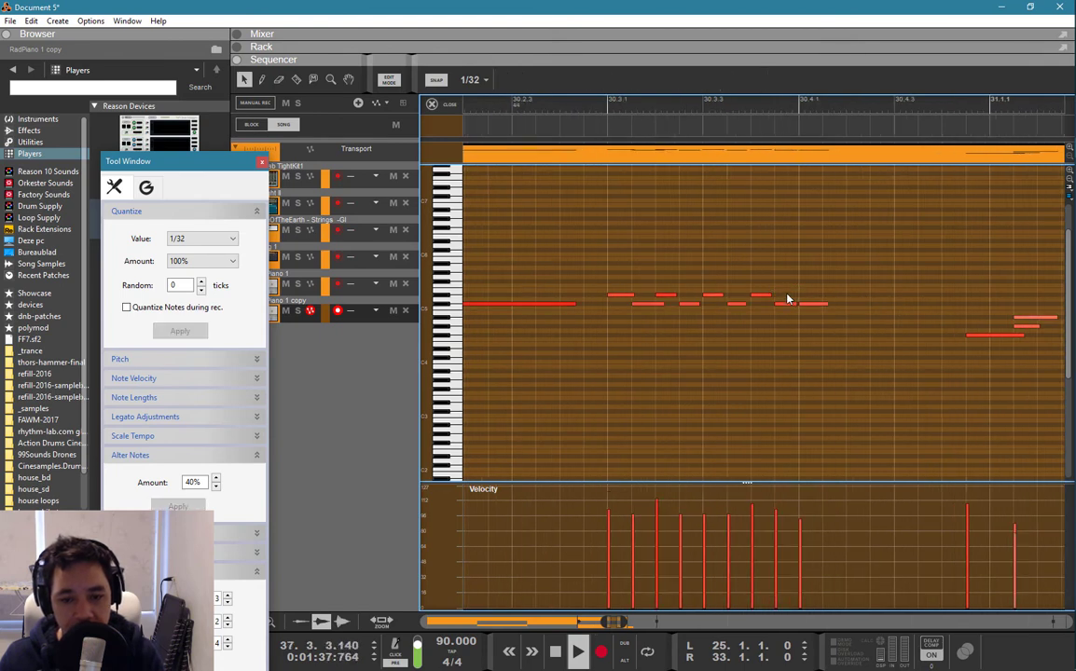
left_click_drag(810, 308, 811, 299)
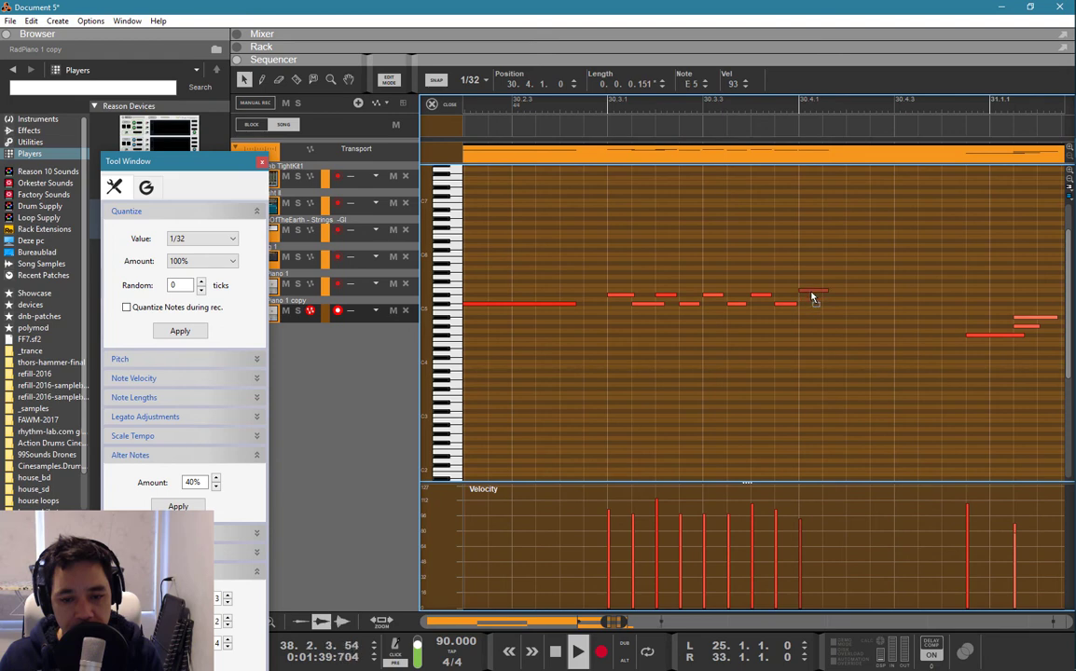
- Play the melody from 30.3.1 to check the bar 30 trill and the run into bar 31
left_click(729, 274)
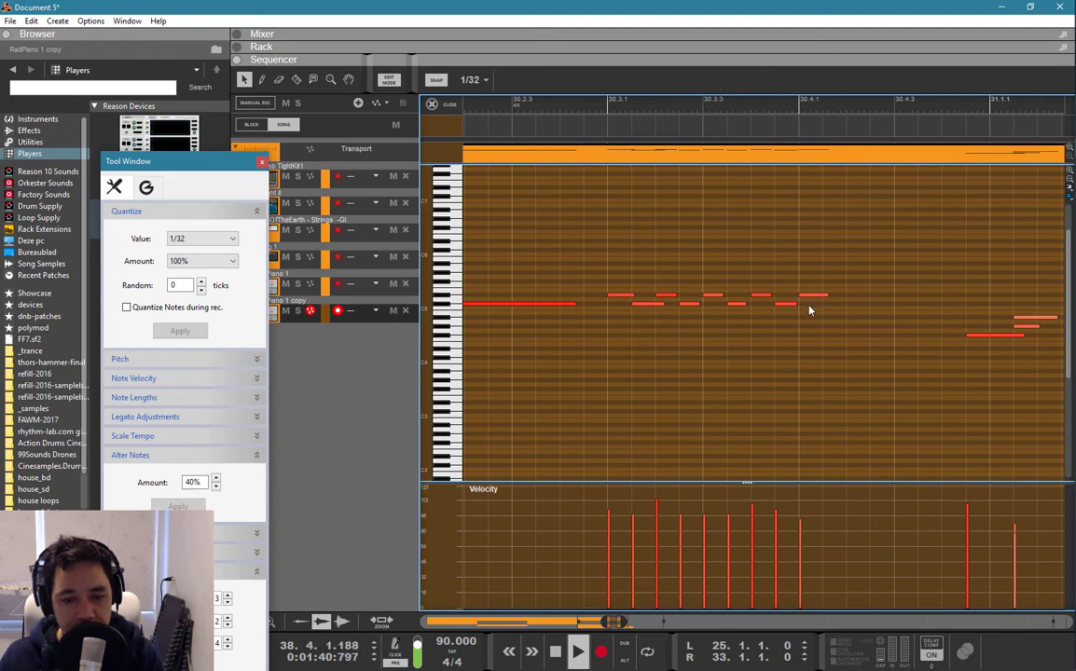
left_click(612, 118)
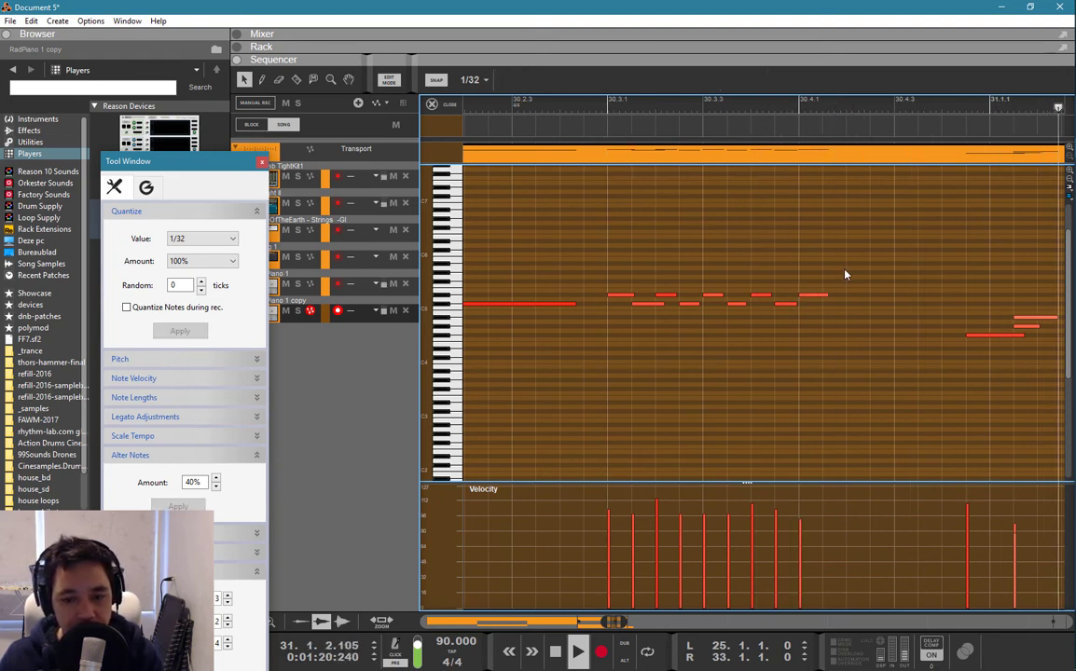
key("space")
- Shift the three-note run into bar 31 earlier, starting its notes at 30.4.3.120, 30.4.4.0 and the 31.1.1.0 downbeat
left_click_drag(1020, 326, 958, 339)
left_click_drag(950, 293, 1023, 338)
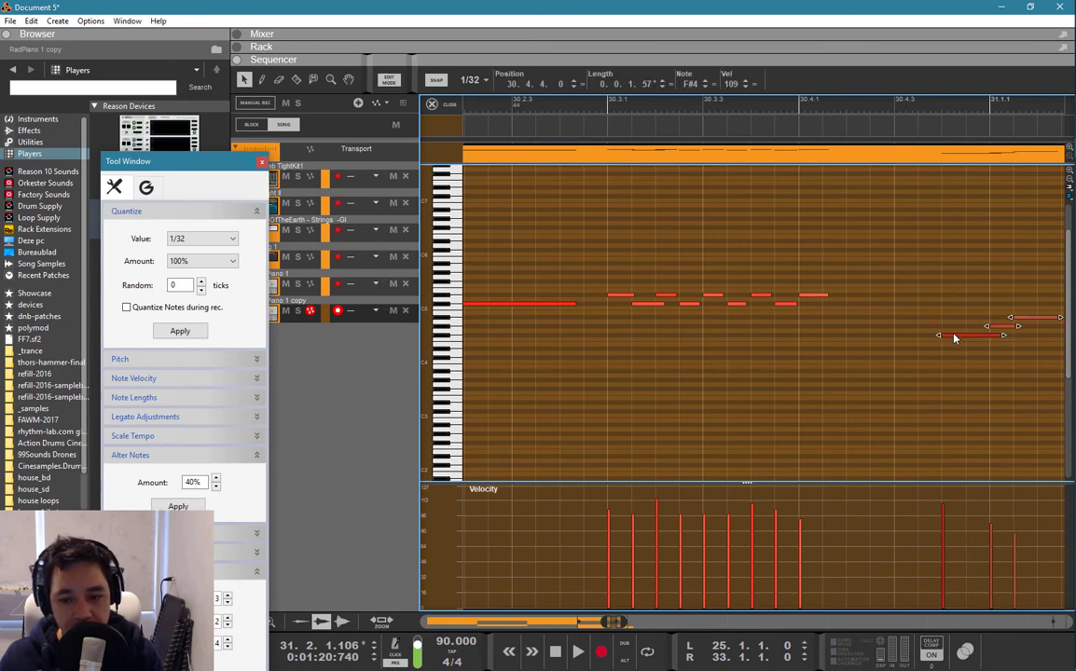
mouse_move(954, 338)
left_mouse_down()
mouse_move(941, 341)
mouse_move(972, 329)
mouse_move(948, 329)
left_mouse_up()
left_click(977, 333)
left_click(946, 301)
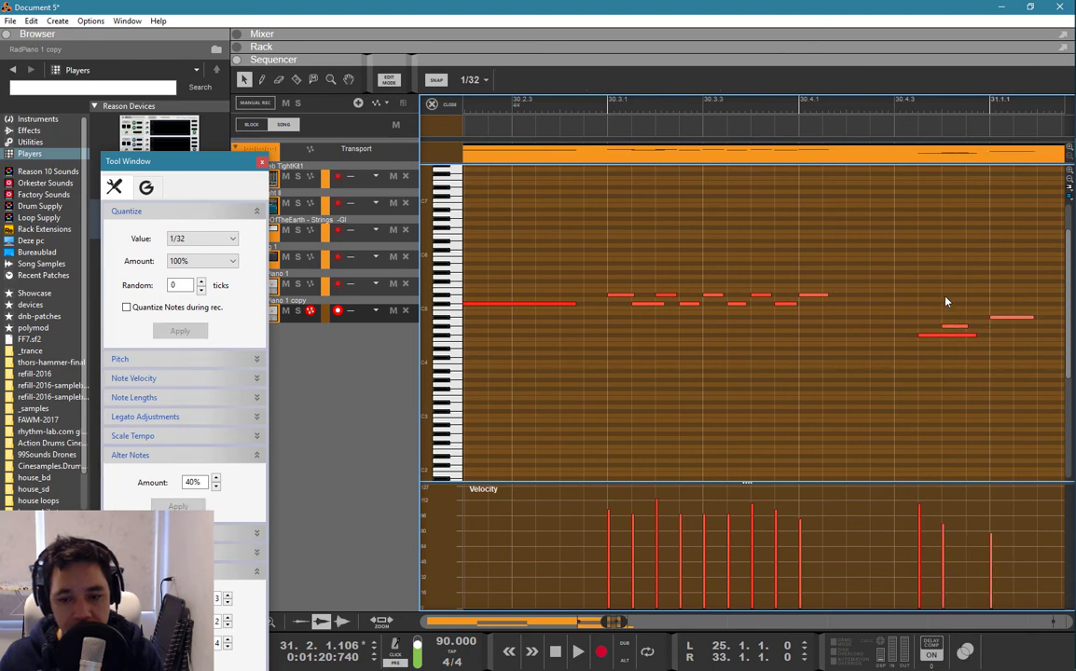
- Play the melody from the end of bar 30 through bar 32 to check the timing
left_click(893, 109)
key("space")
scroll(903, 238, "down", 2)
scroll(906, 240, "down", 2)
left_click_drag(835, 231, 1064, 244)
key("space")
- Shift the five-note run late in bar 31 earlier, starting its first three notes at 31.3.3.0, 31.3.4.0 and 31.4.1.0
scroll(912, 298, "up", 2)
scroll(910, 295, "up", 2)
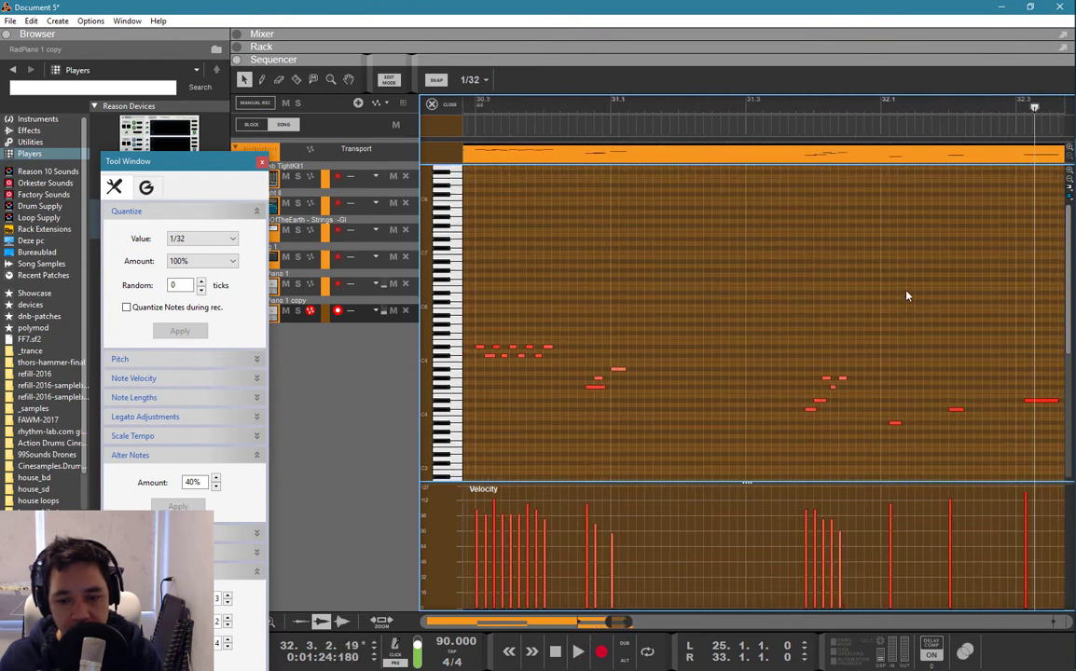
scroll(878, 242, "up", 4)
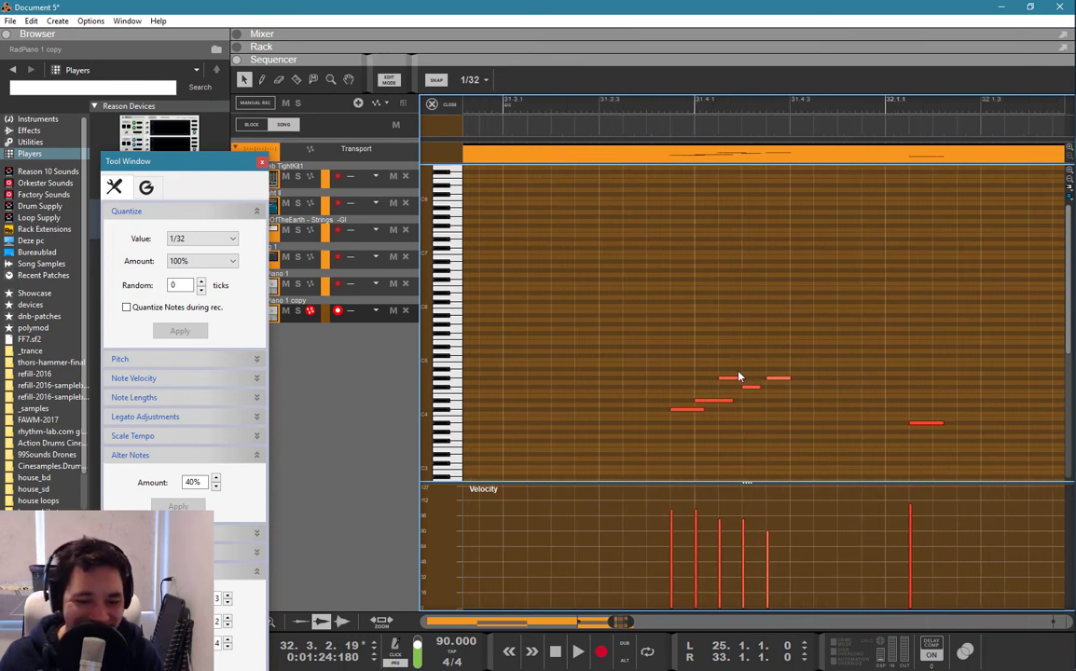
left_click_drag(841, 360, 654, 409)
left_click(592, 197)
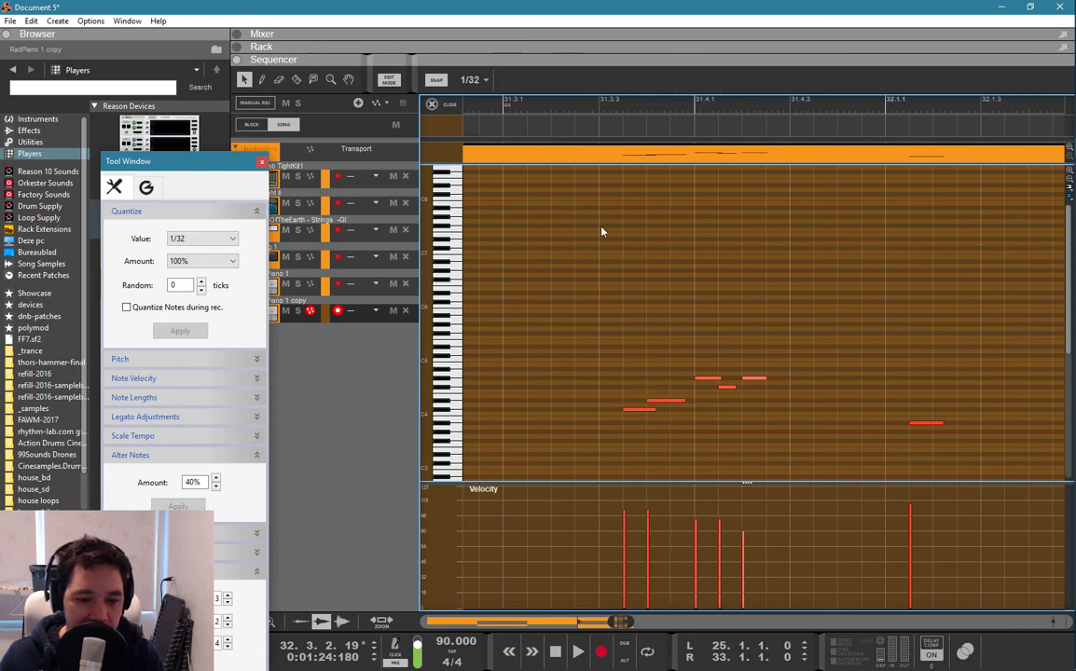
left_click_drag(631, 409, 614, 411)
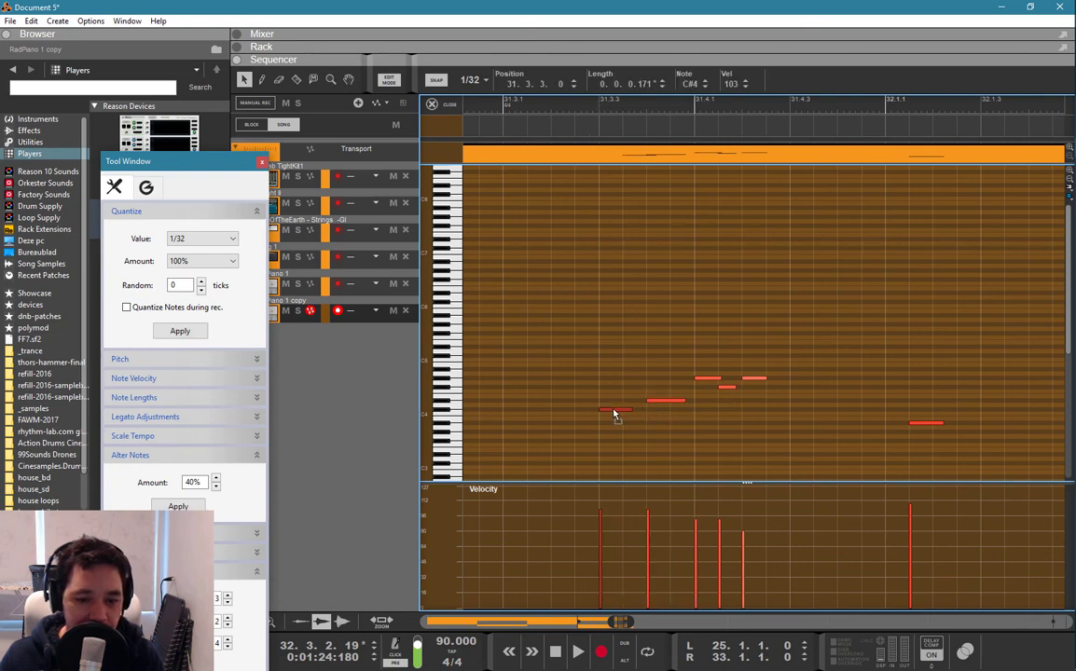
key("ctrl+e")
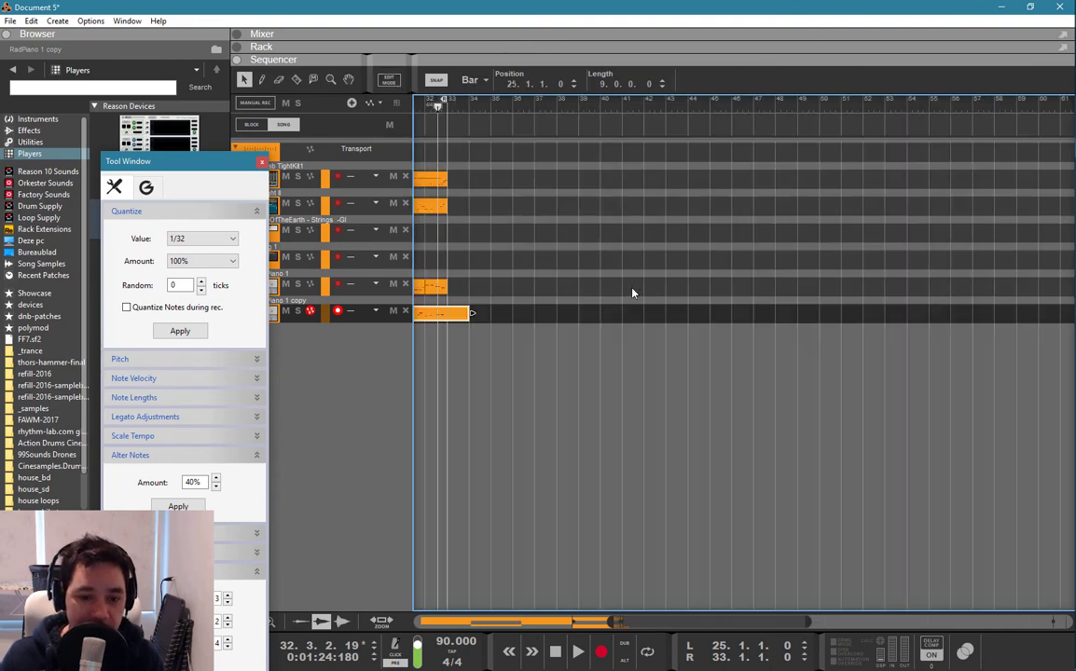
- Play the arrangement from bar 25 to check the edited piano melody
left_click_drag(575, 289, 471, 257)
left_click(509, 153)
key("space")
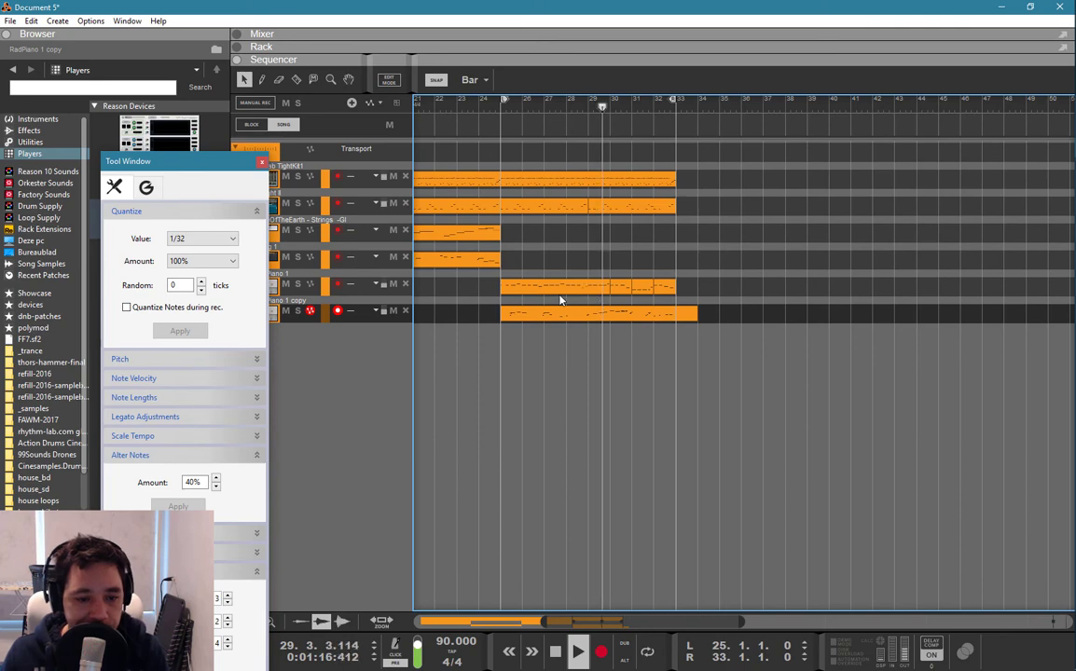
left_click(313, 323)
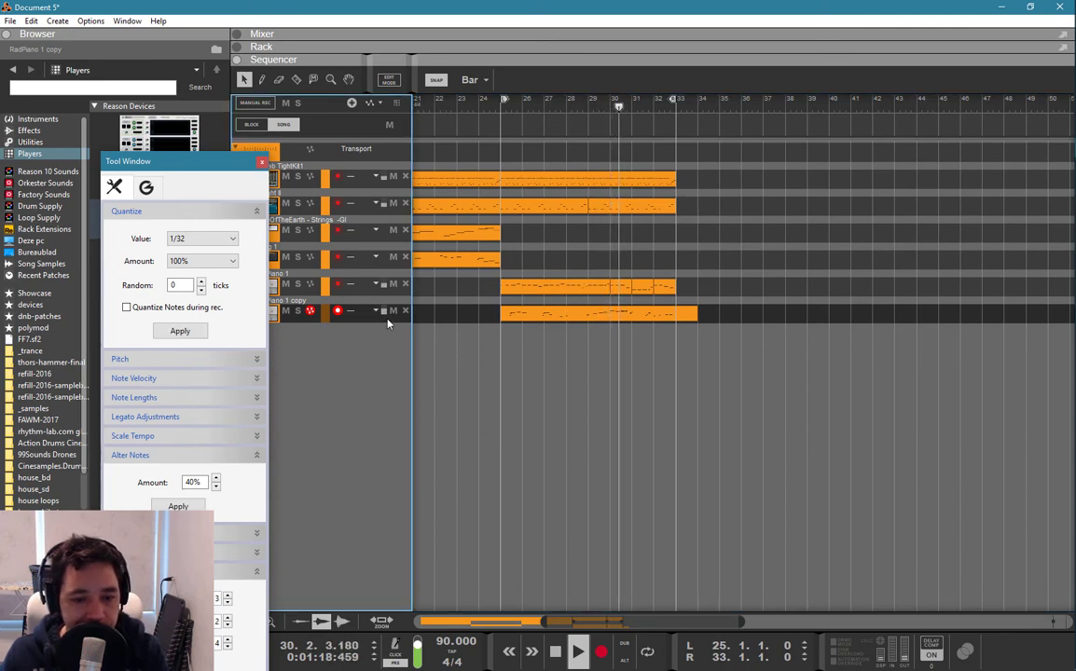
- Move the F#4 note that starts the run into bar 31 to 30.4.3.0
double_click(648, 316)
left_click_drag(601, 391, 570, 390)
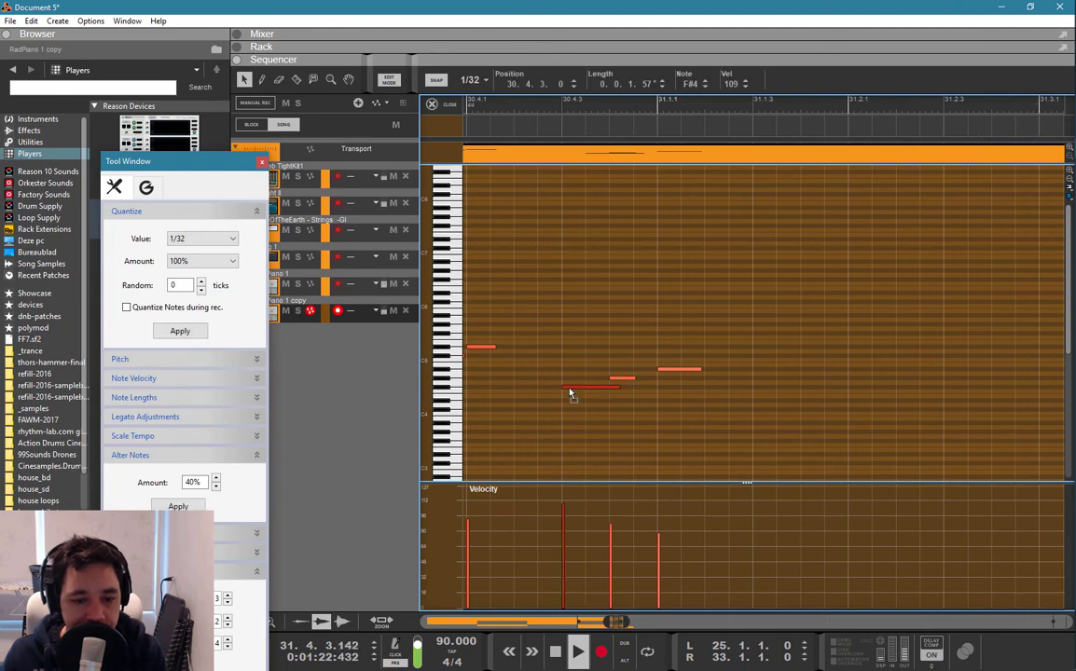
key("ctrl+e")
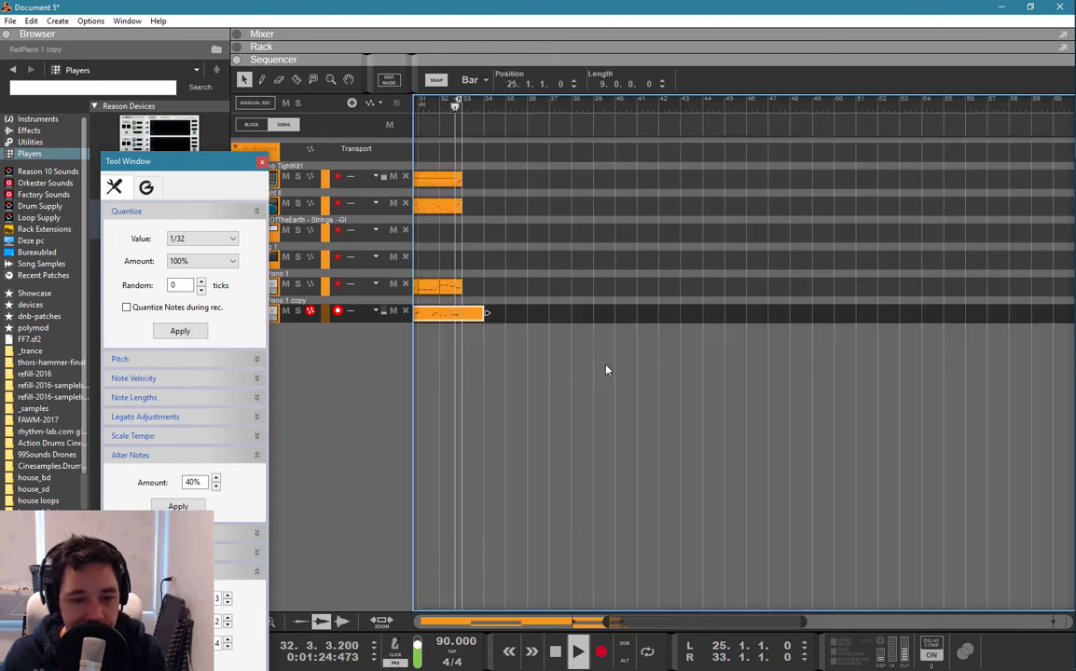
- Move the last D#4 note of the melody clip onto beat 4 of bar 32
double_click(468, 318)
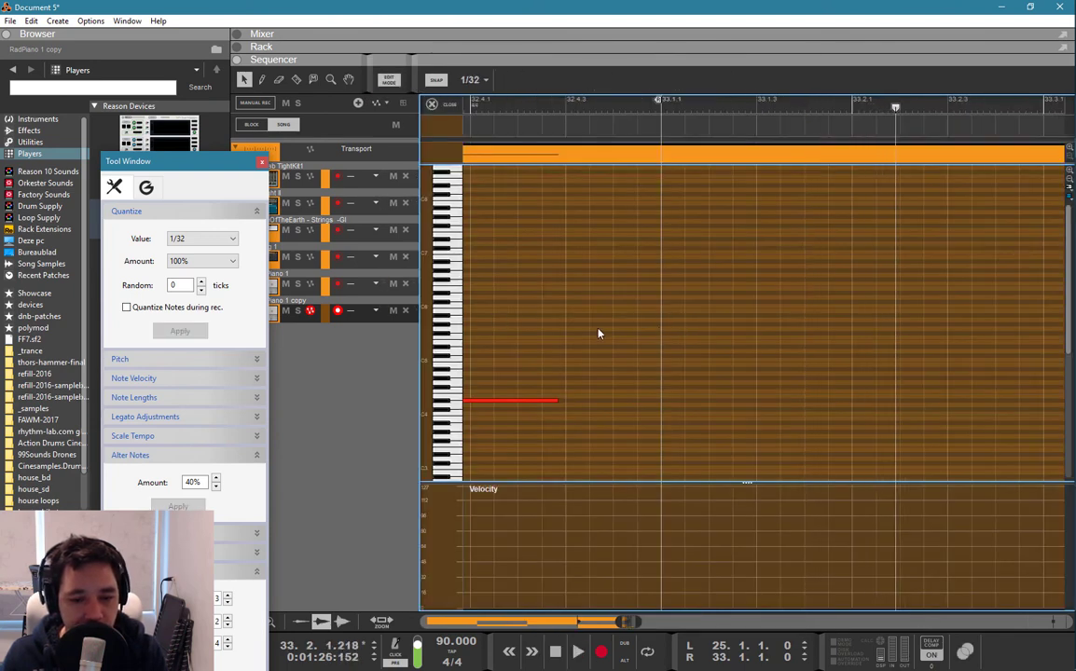
left_click_drag(591, 337, 529, 408)
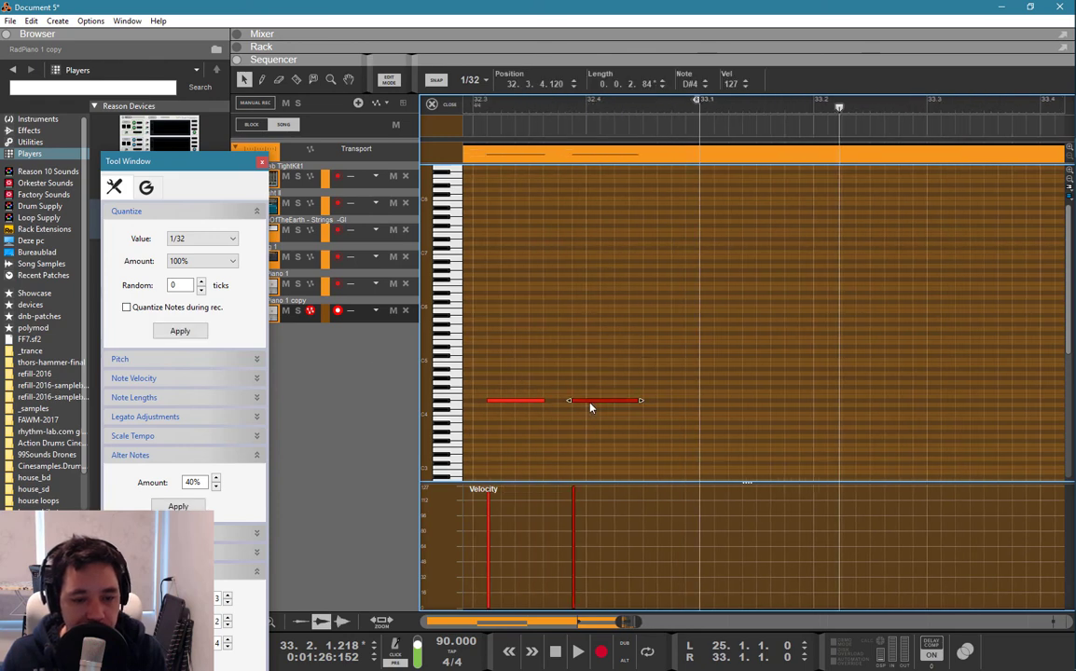
left_click(525, 388)
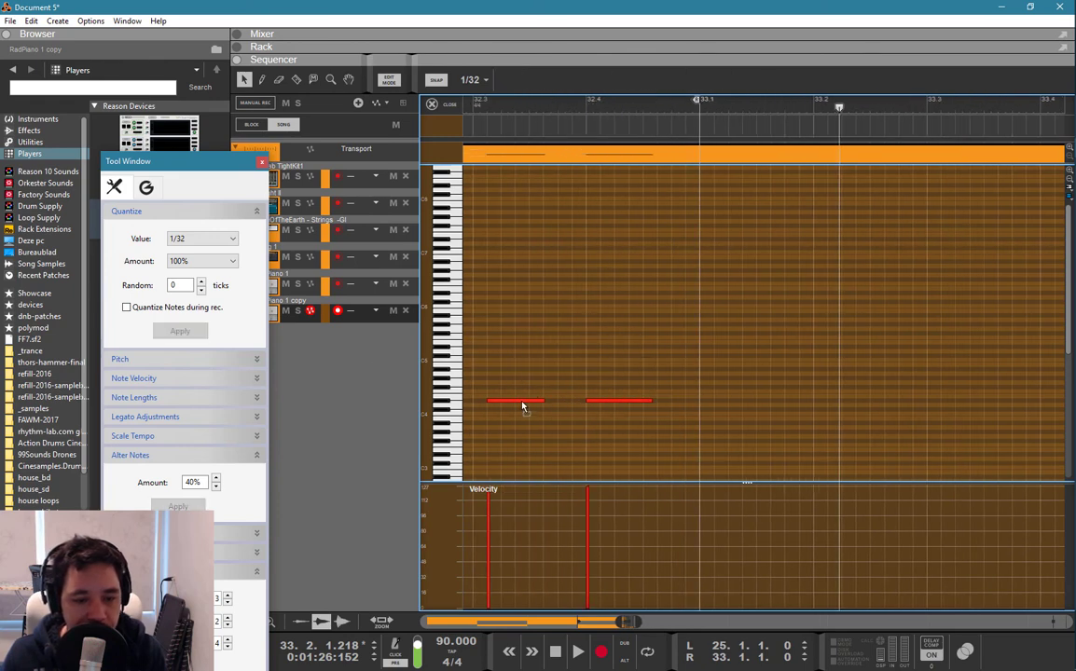
key("ctrl+e")
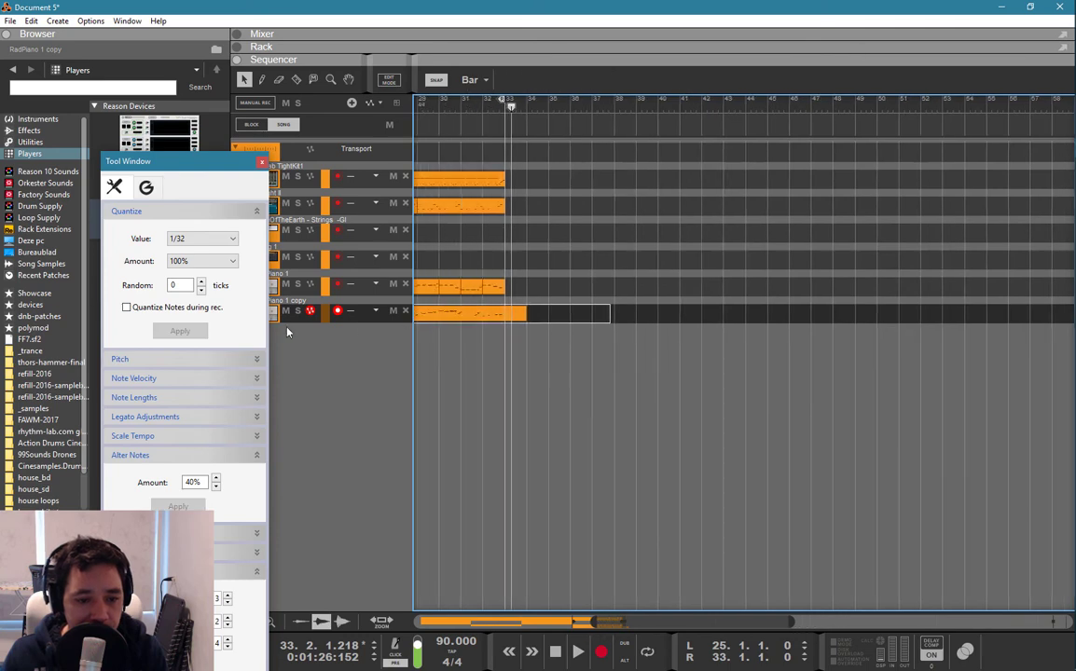
- Add The Echo as a send effect directly below the Master Section at the start of the rack
left_click(310, 316)
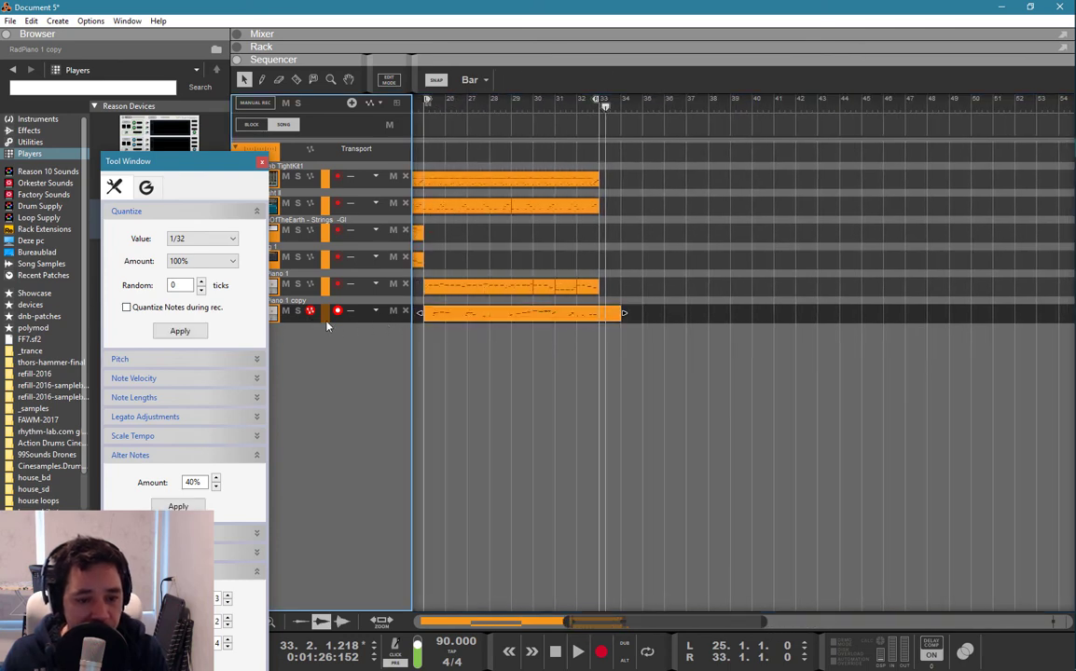
key("F6")
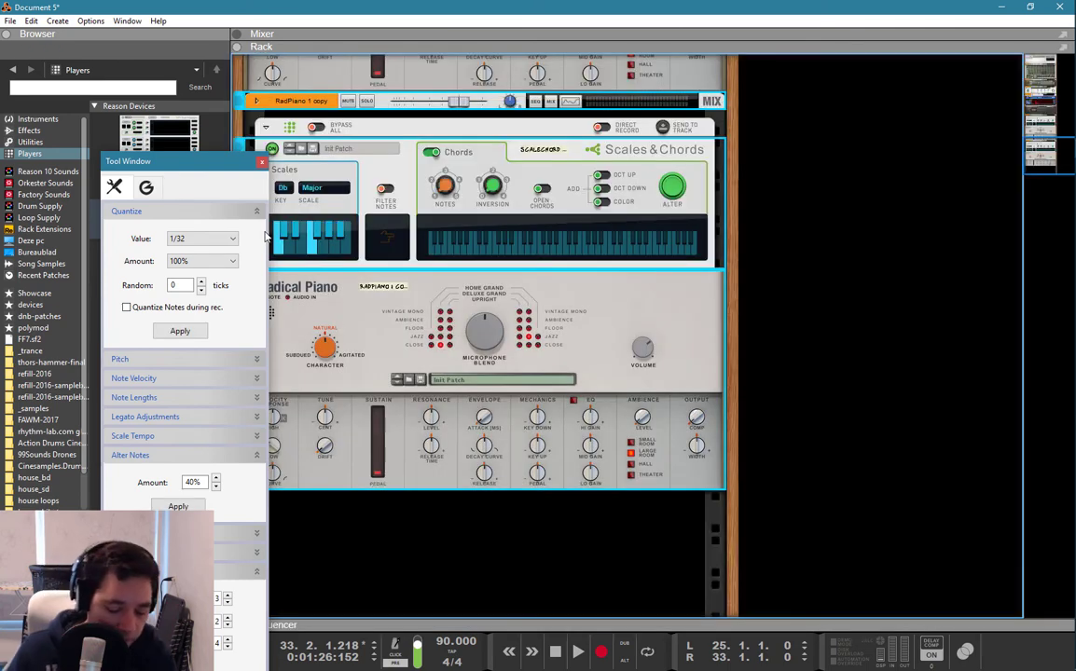
key("F8")
scroll(404, 211, "up", 10)
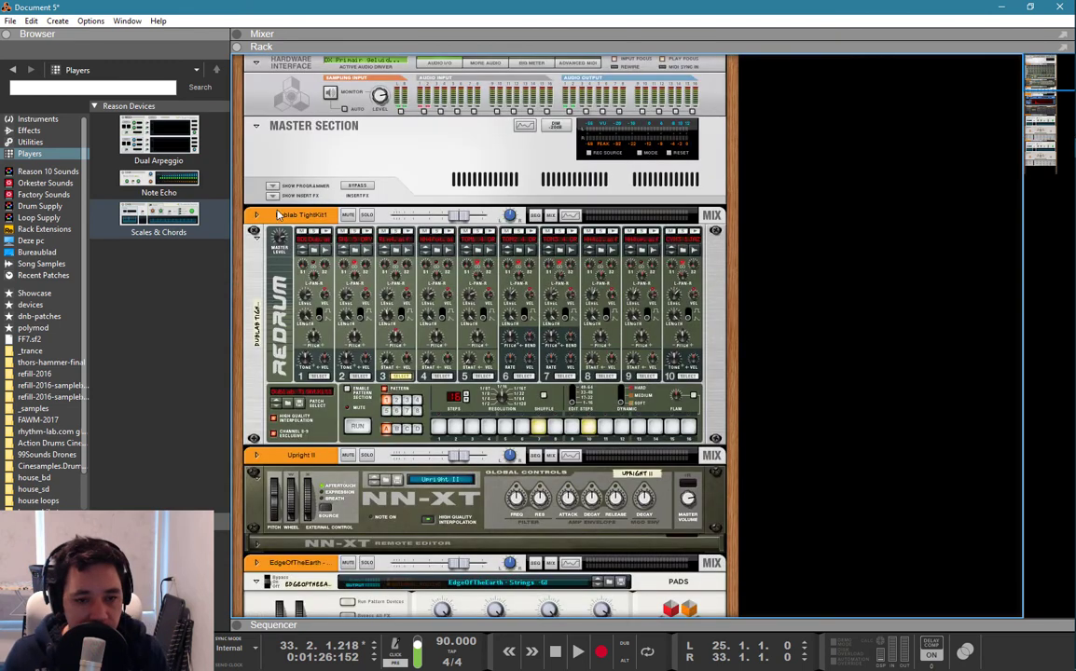
left_click(31, 130)
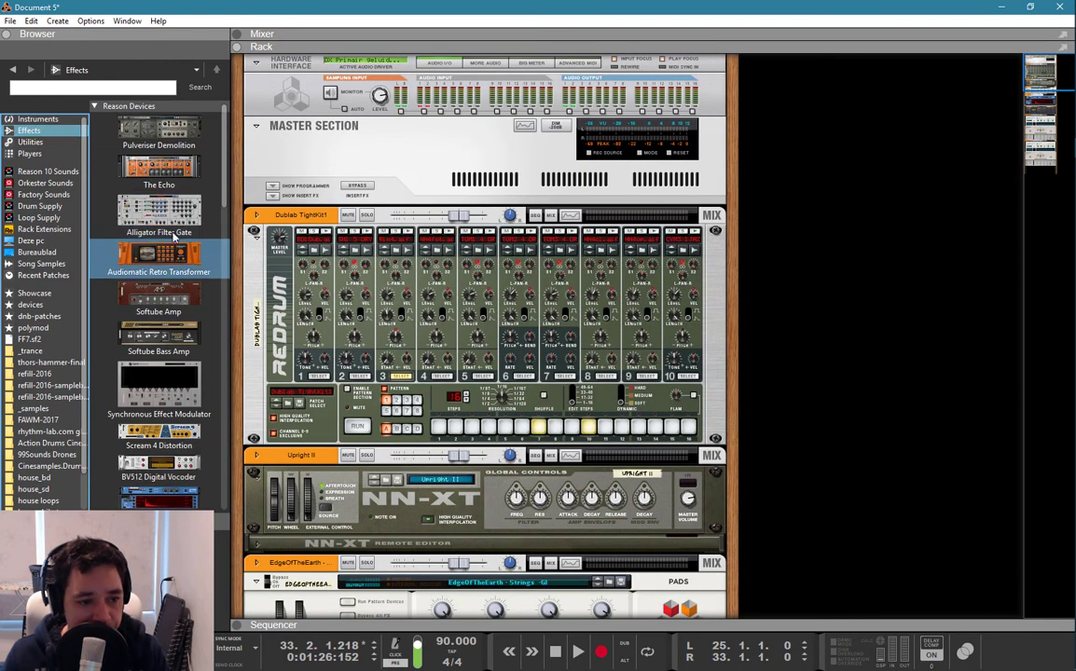
mouse_move(158, 168)
left_mouse_down()
mouse_move(271, 213)
mouse_move(382, 217)
left_mouse_up()
scroll(186, 307, "down", 2)
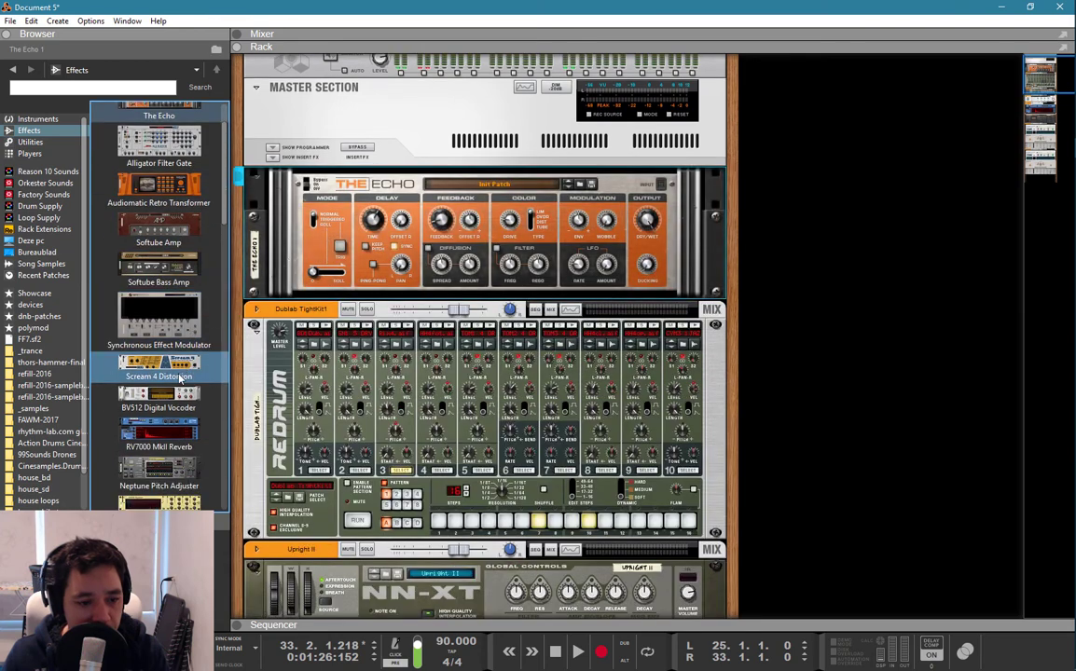
- Add an RV7000 MkII Reverb below The Echo as a second send effect and check the dry/wet balance of both
mouse_move(158, 430)
left_mouse_down()
mouse_move(421, 314)
mouse_move(423, 303)
left_mouse_up()
left_click(300, 330)
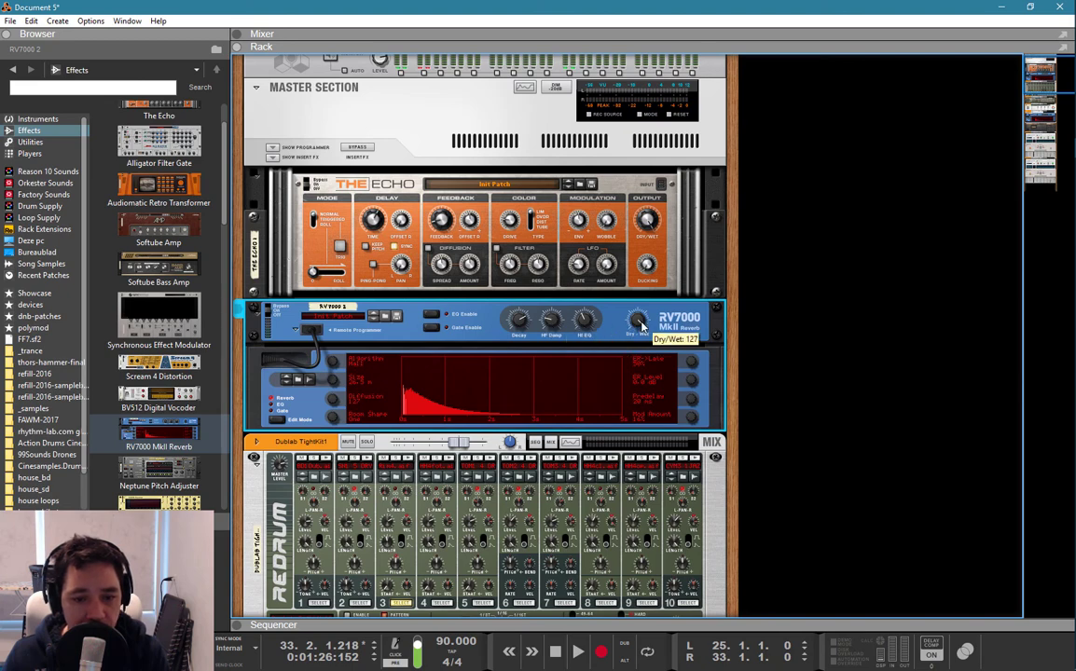
left_click(650, 221)
- Enable send 1 to The Echo and send 2 to the RV7000 on the RadPiano 1 copy mixer channel
key("F6")
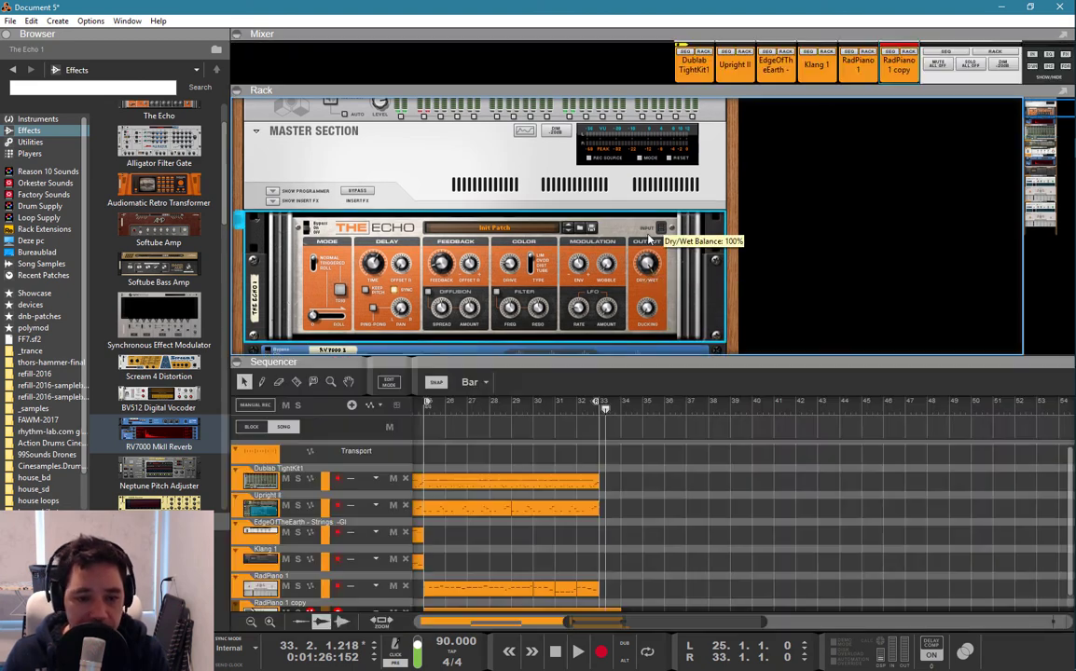
key("F5")
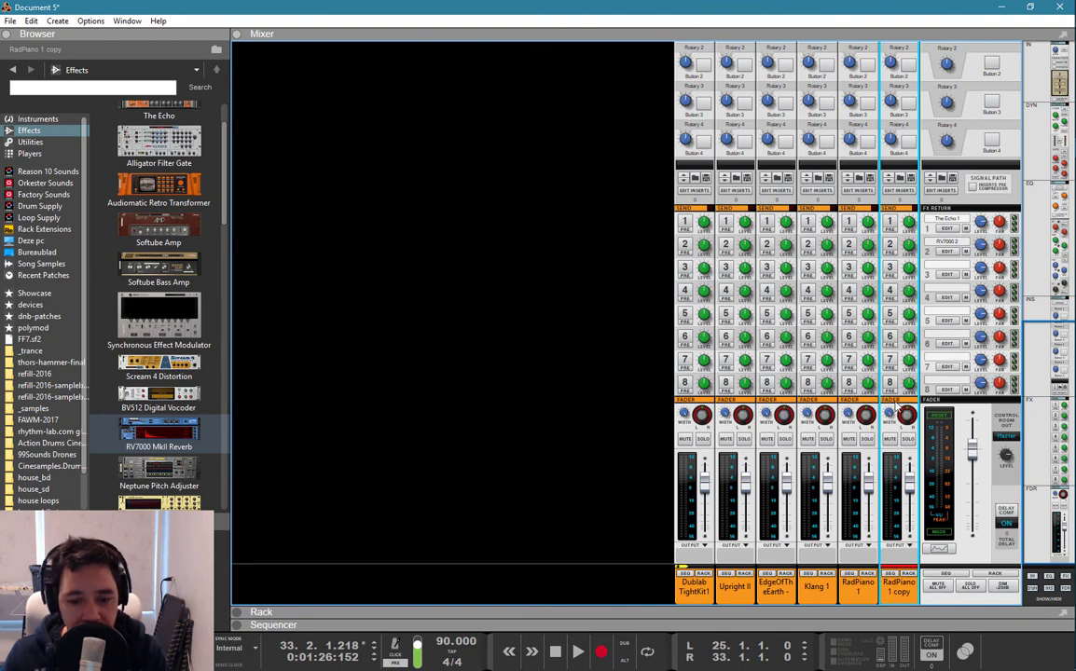
double_click(900, 589)
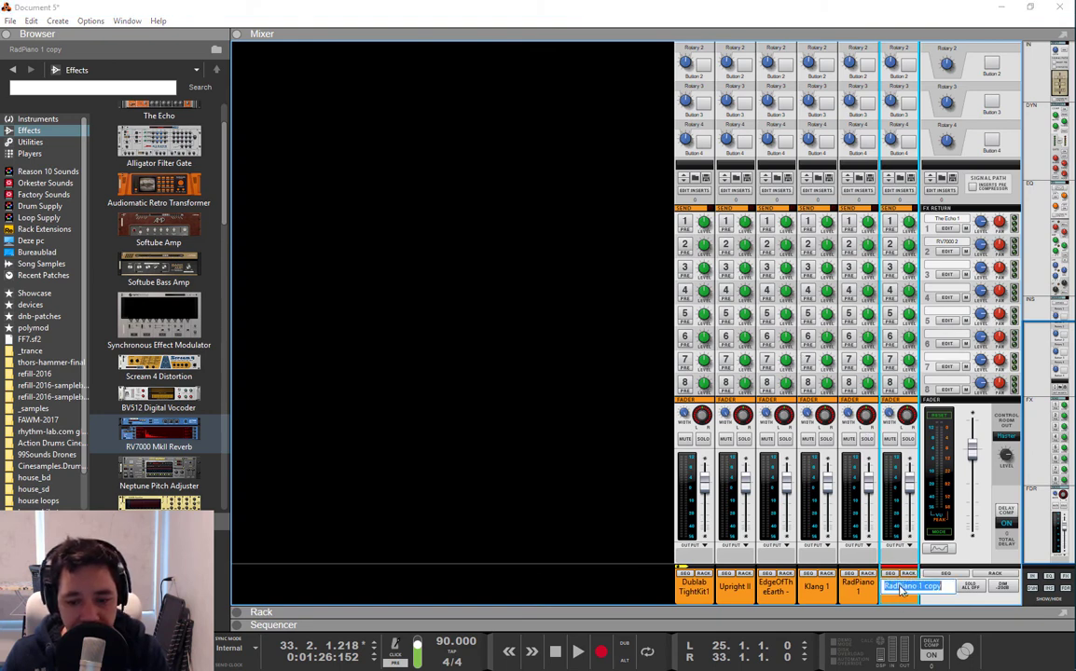
key("Return")
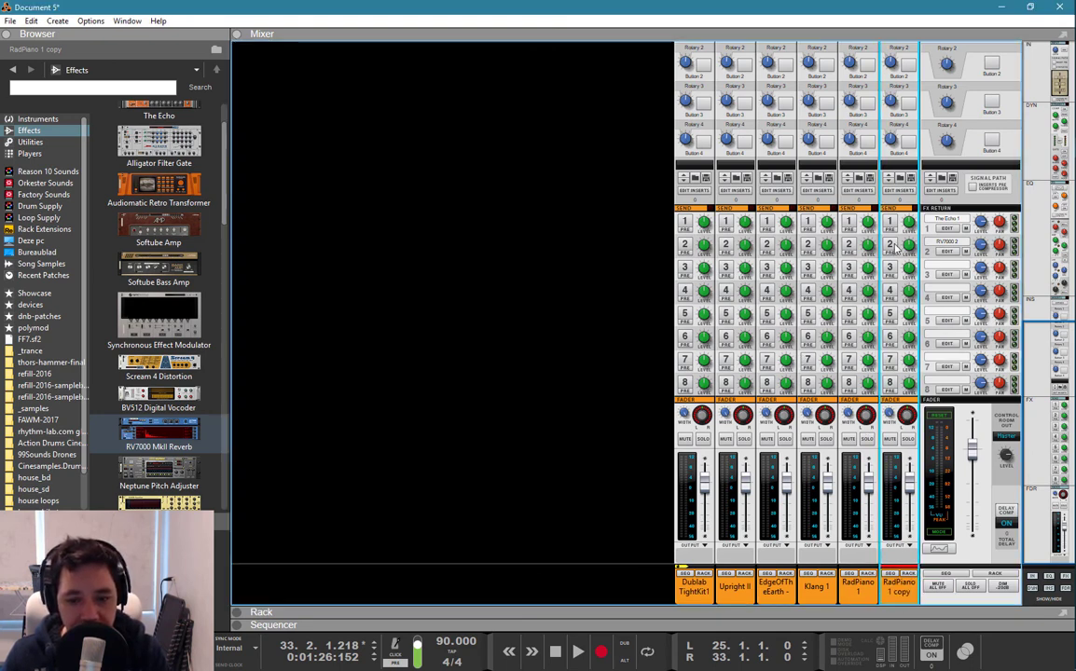
double_click(894, 590)
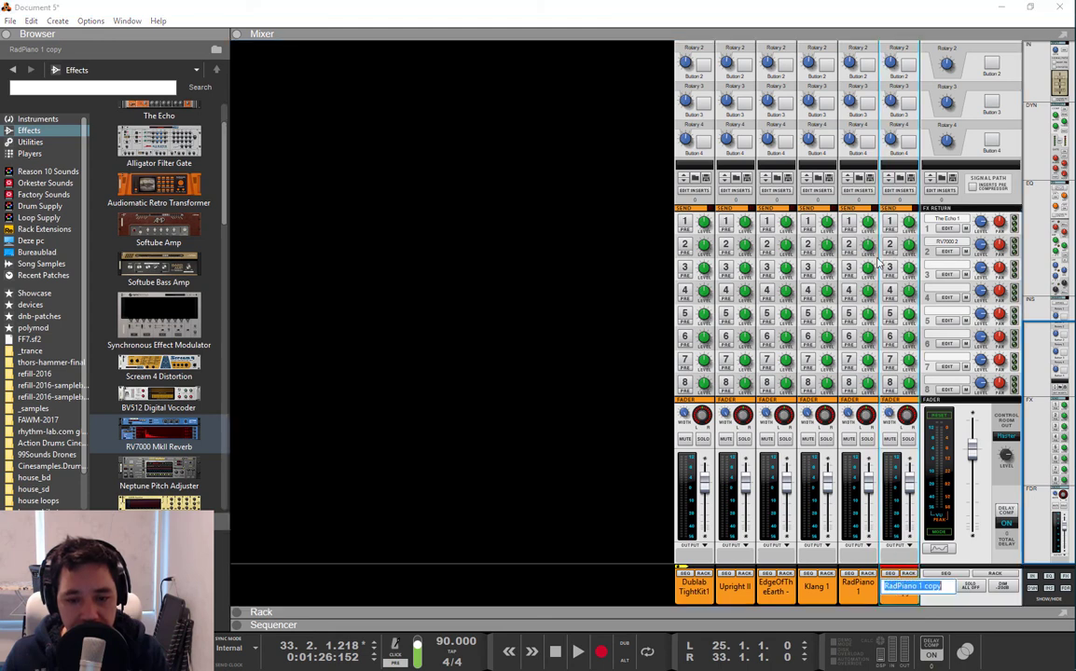
left_click(890, 224)
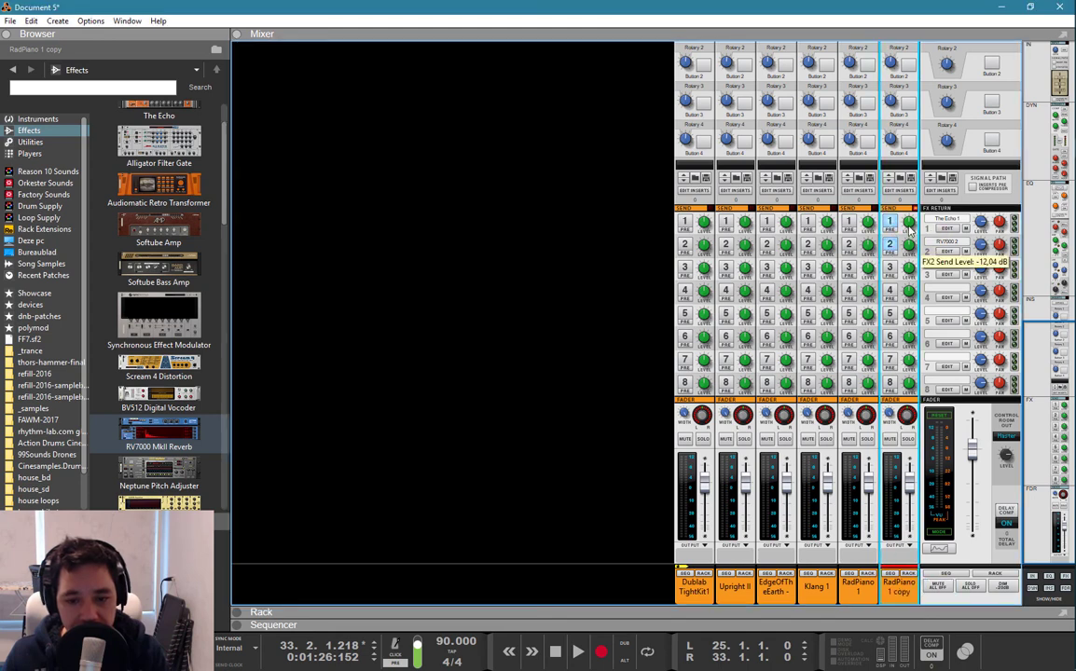
left_click(889, 245)
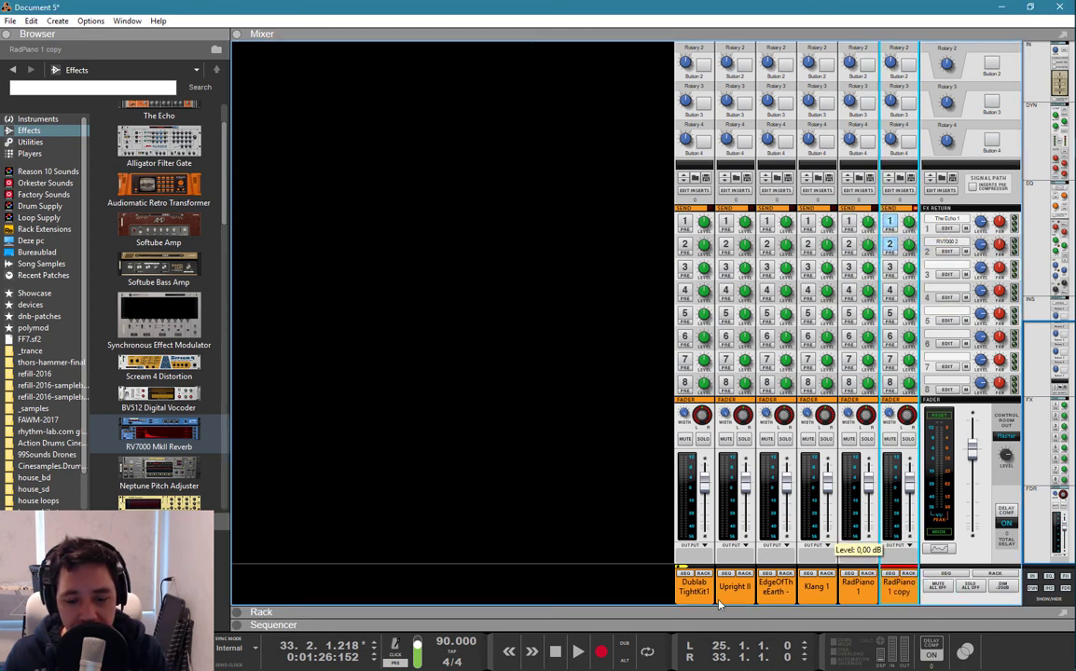
- Play the arrangement from bar 25 to hear the melody with echo and reverb, checking The Echo's settings in the rack
left_click(558, 655)
key("F6")
key("F7")
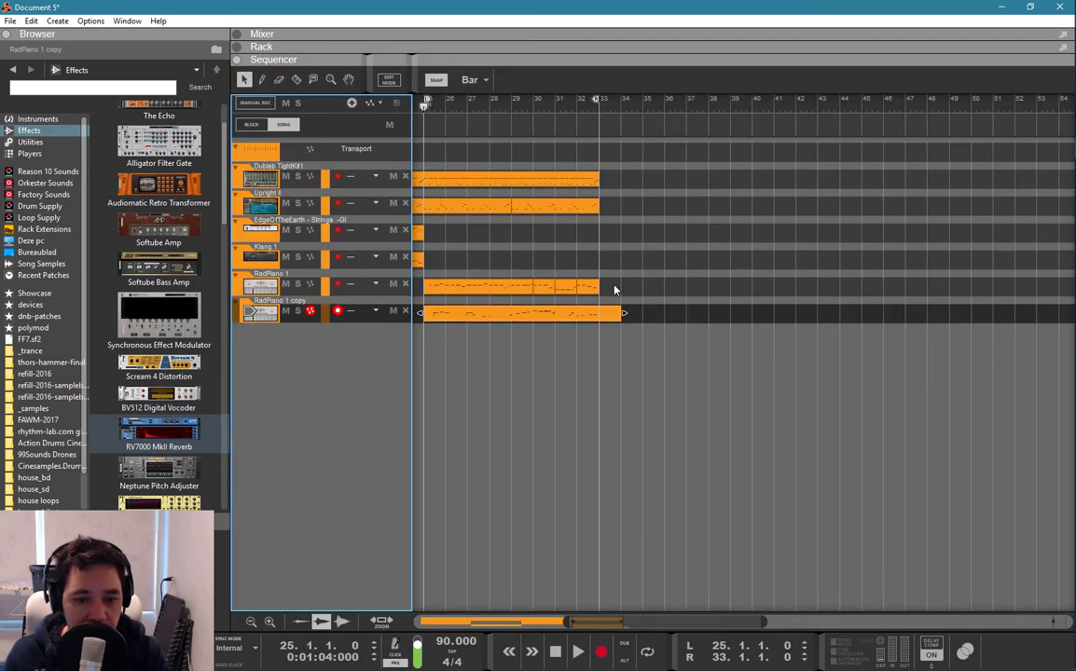
key("space")
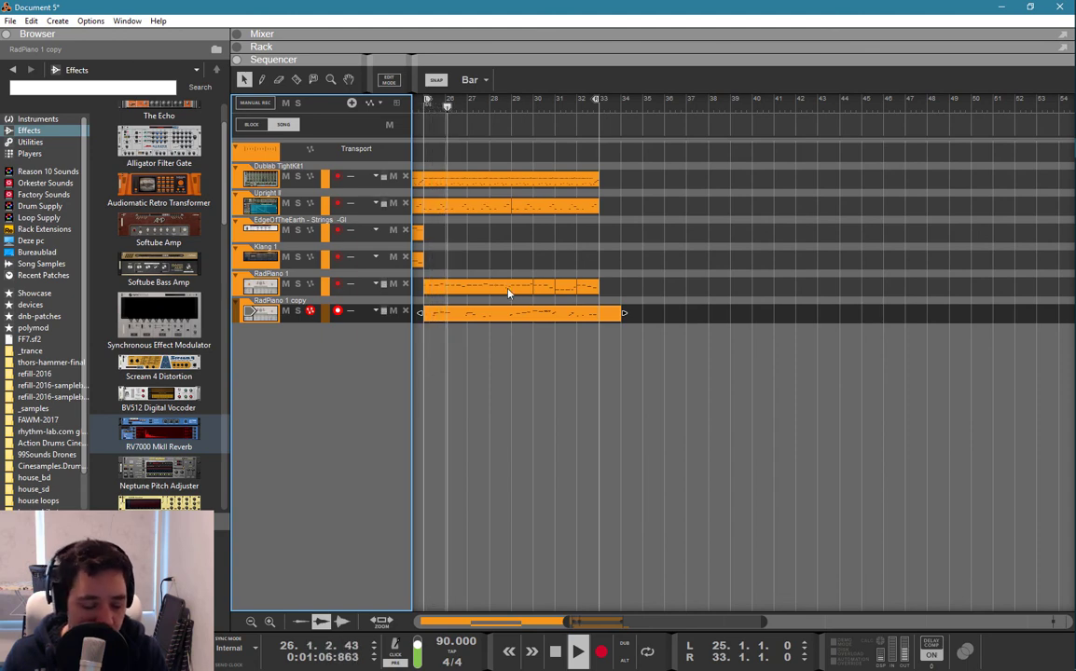
key("F5")
key("F6")
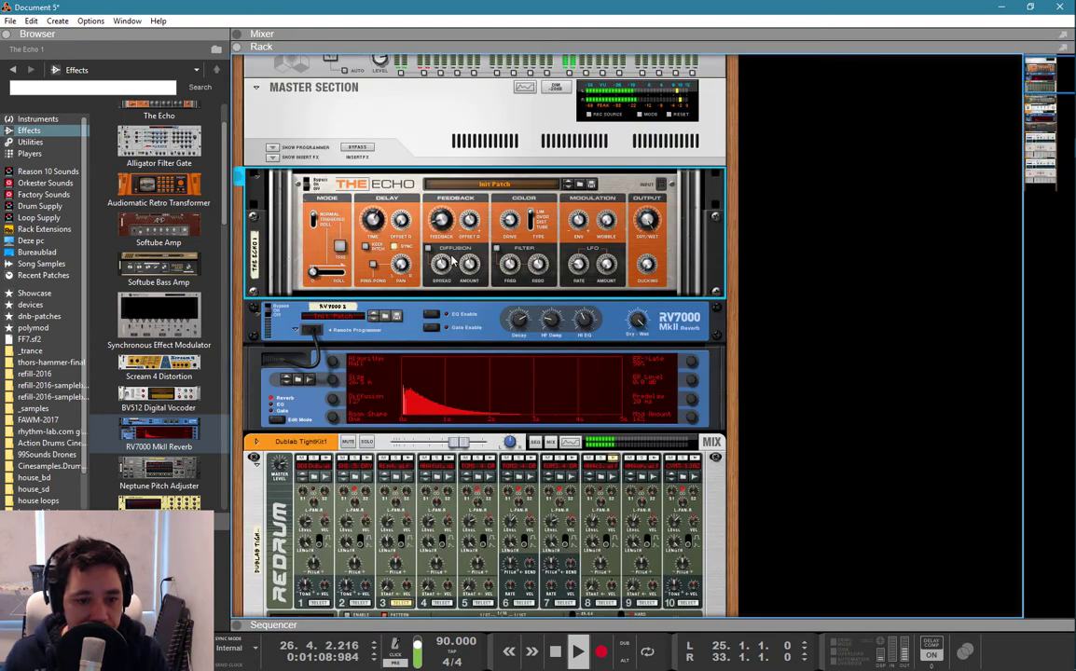
mouse_move(374, 215)
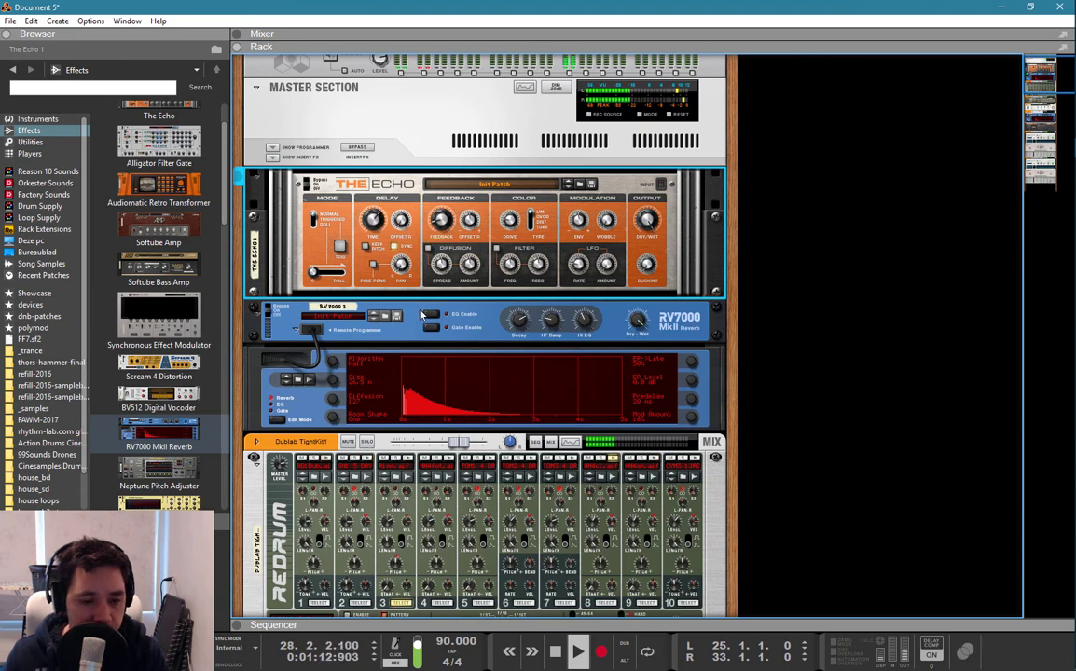
key("F7")
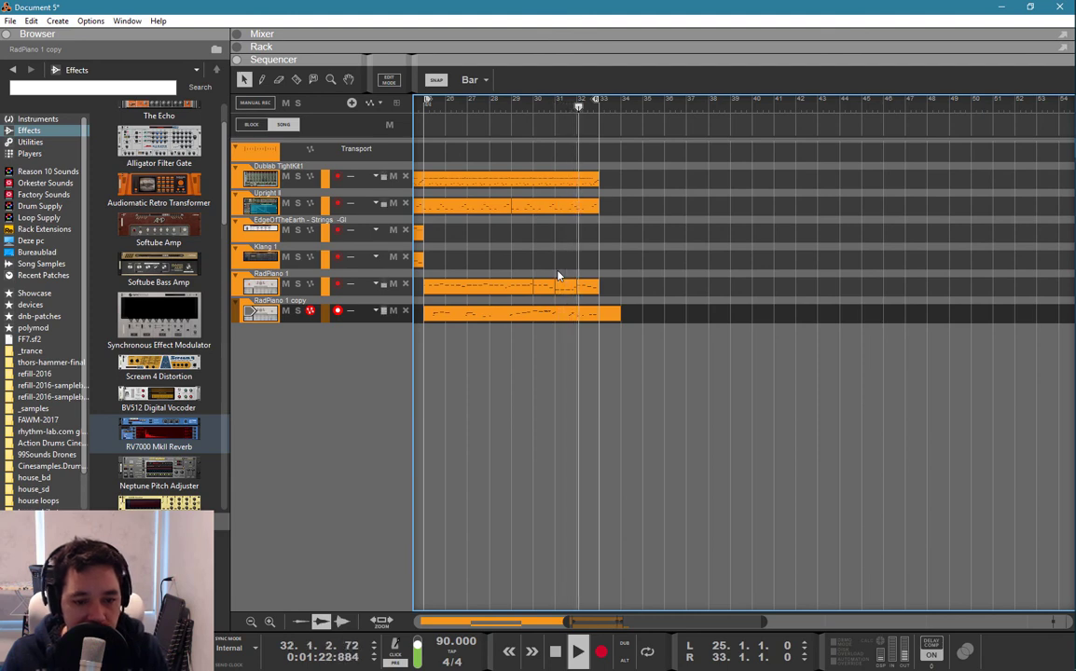
- Inspect the notes in bar 32 of the RadPiano 1 copy clip
double_click(583, 313)
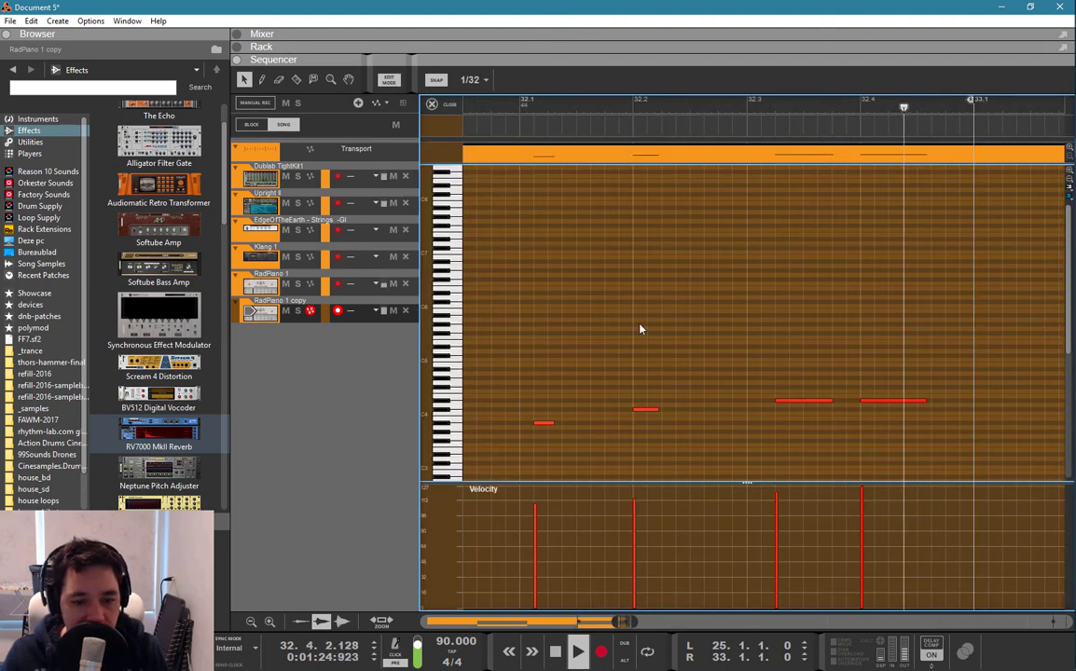
left_click_drag(542, 424, 531, 428)
key("ctrl+e")
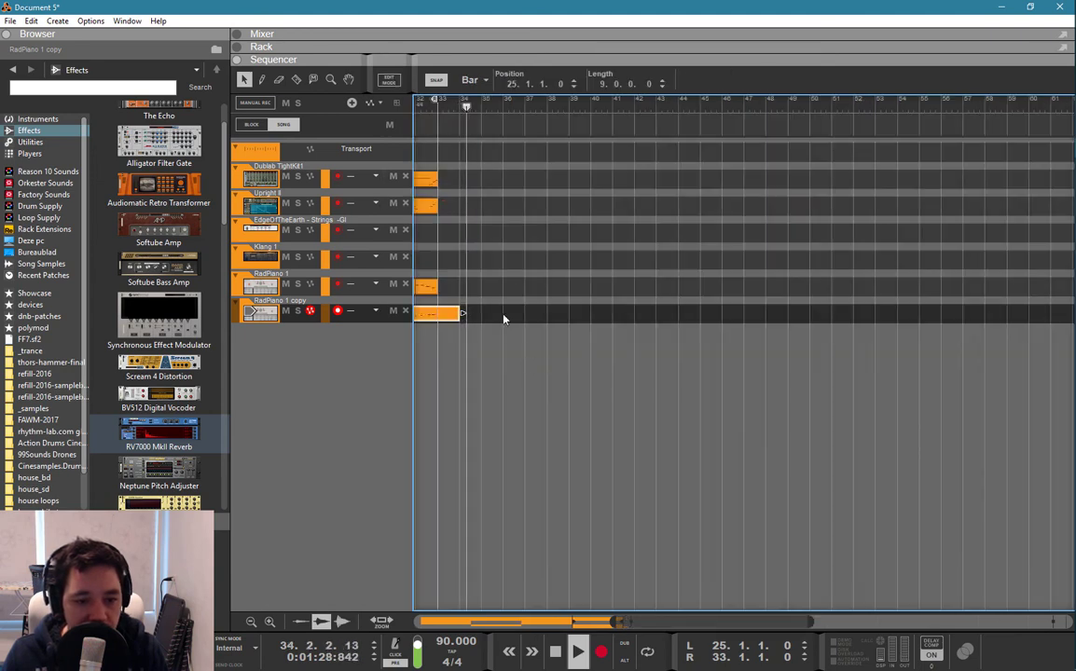
- Copy the last eight bars of the Dublab TightKit1 and Upright bass parts to bar 33, extending both to bar 41
left_click(503, 312)
scroll(516, 317, "down", 2)
left_click_drag(639, 622, 451, 608)
left_click_drag(683, 229, 601, 234)
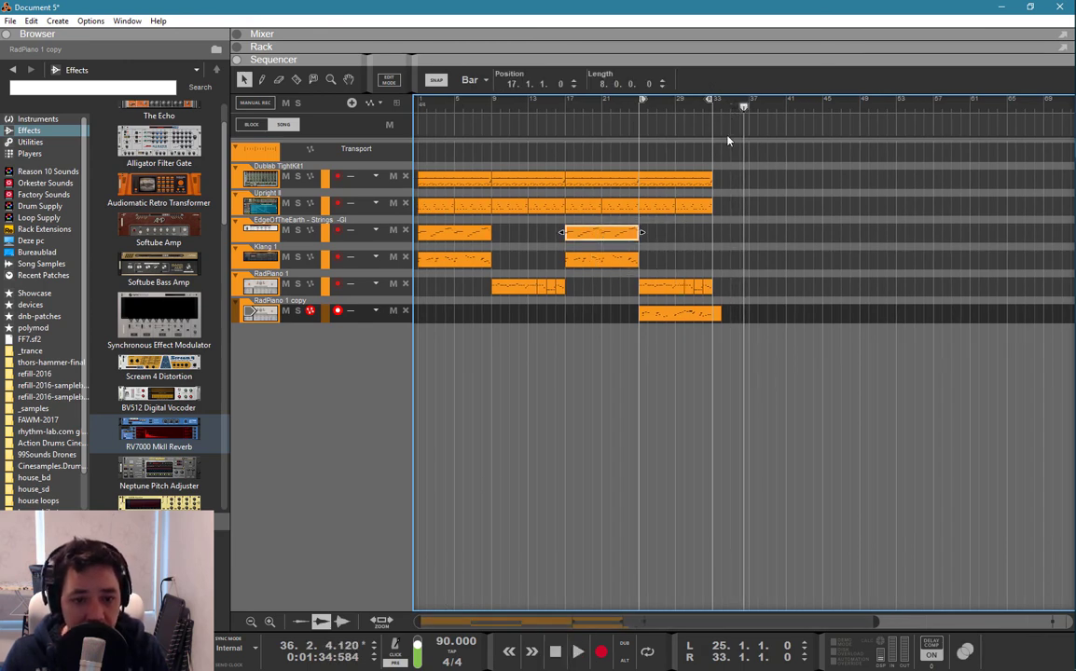
left_click_drag(749, 140, 591, 259)
key("ctrl+d")
key("ctrl+c")
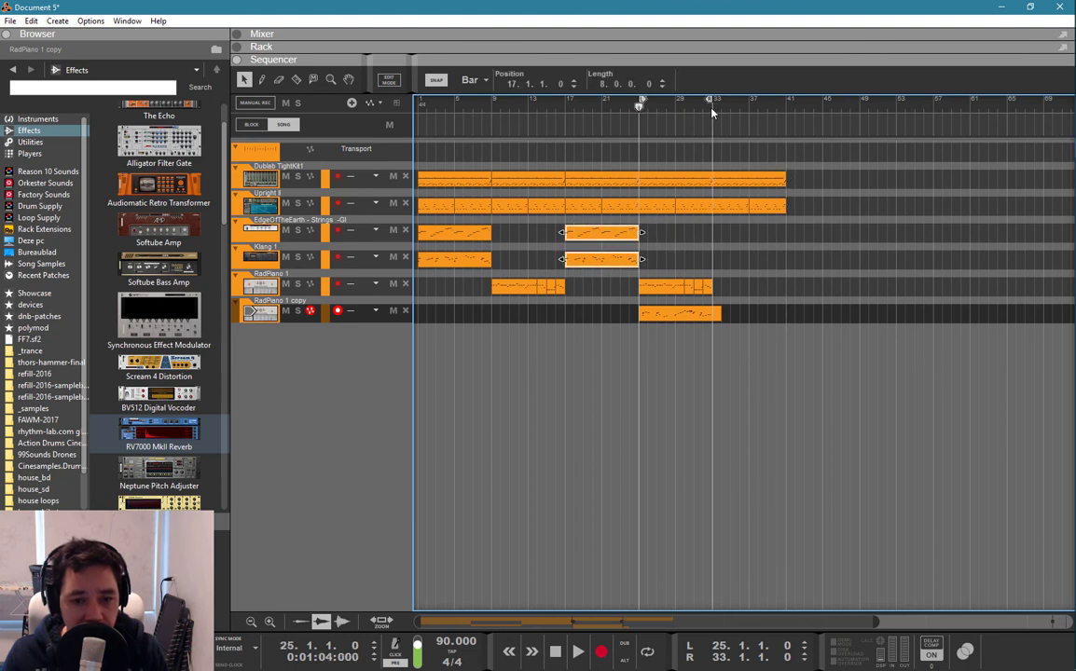
left_click_drag(800, 143, 606, 257)
key("ctrl+d")
key("ctrl+z")
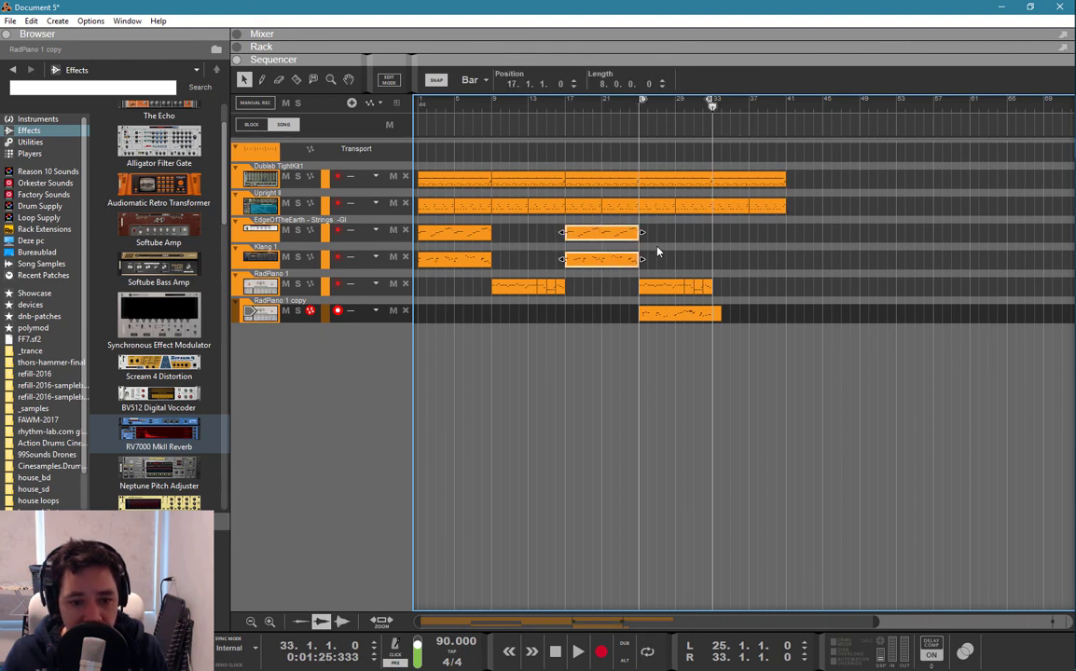
- Copy the EdgeOfTheEarth strings and Klang 1 clips from bar 17 and paste them at bar 33
left_click_drag(667, 224, 593, 257)
key("ctrl+c")
left_click(713, 106)
key("ctrl+v")
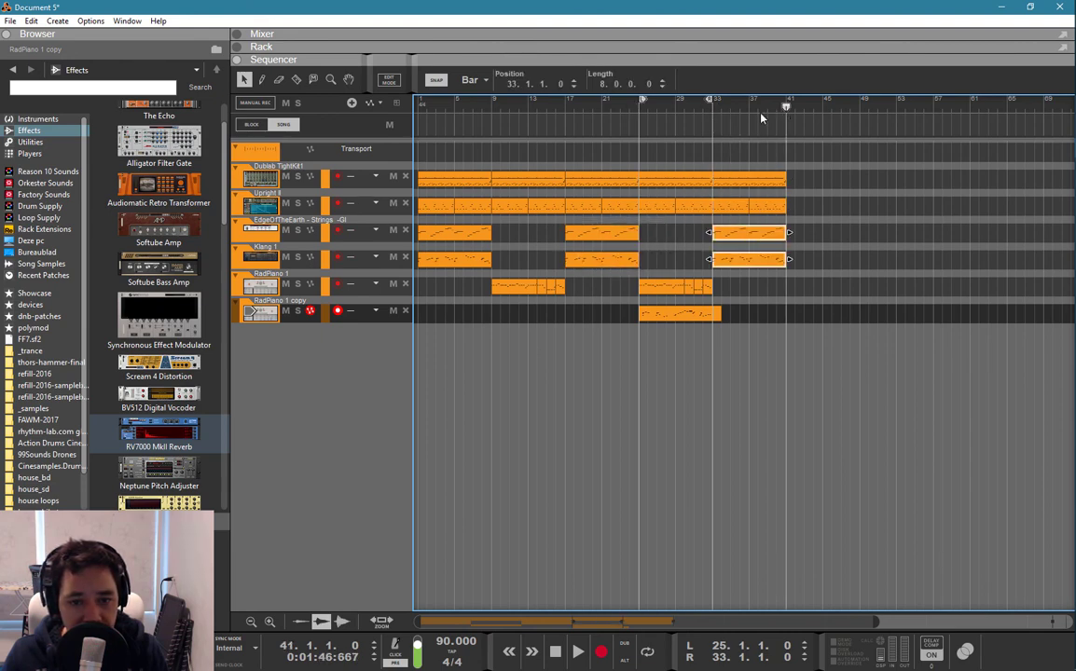
- Set the loop locators to bars 33 and 41 and delete the Klang 1 clip at bar 33
left_click(785, 105, "alt")
left_click(717, 103, "ctrl")
left_click(760, 261)
key("Delete")
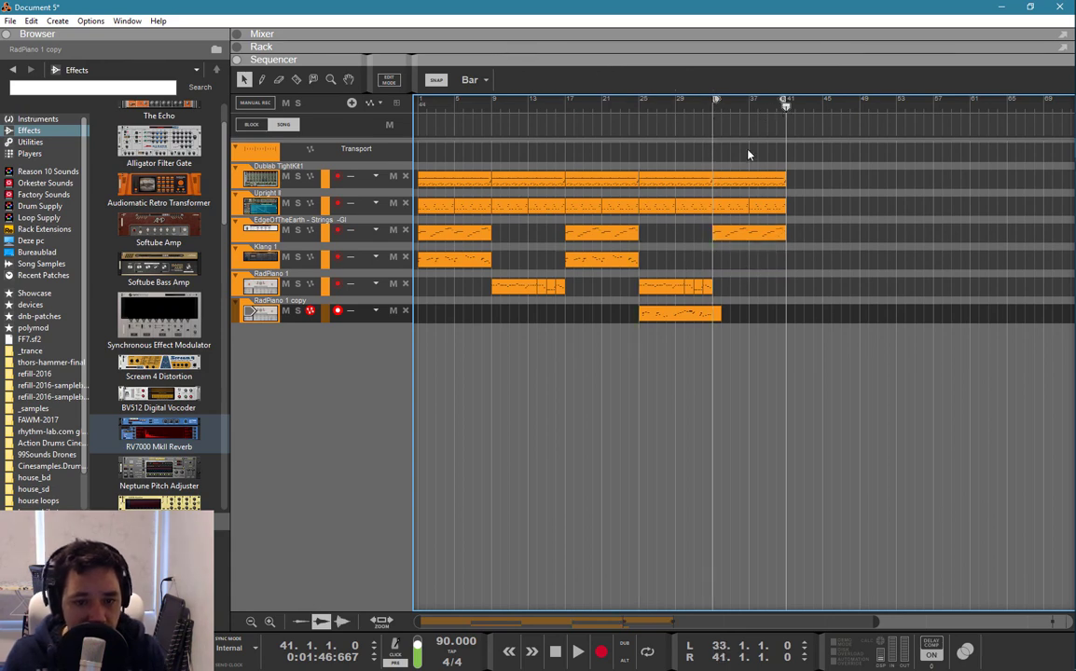
left_click(716, 103)
key("space")
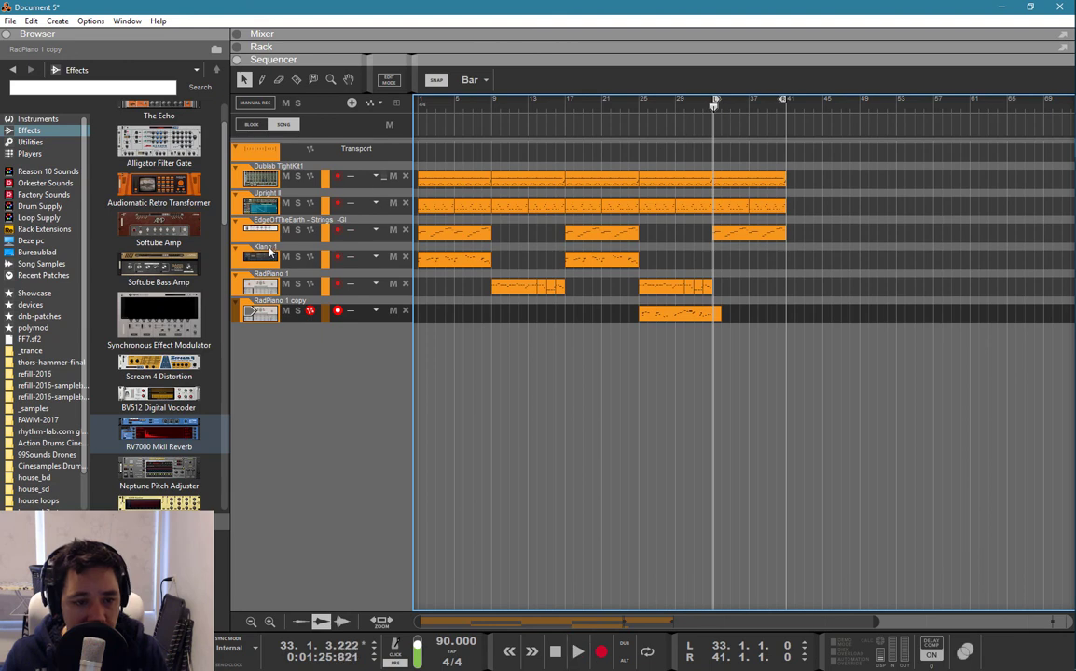
- Enable send 1 and send 2 on the EdgeOfTheEarth strings mixer channel
key("F6")
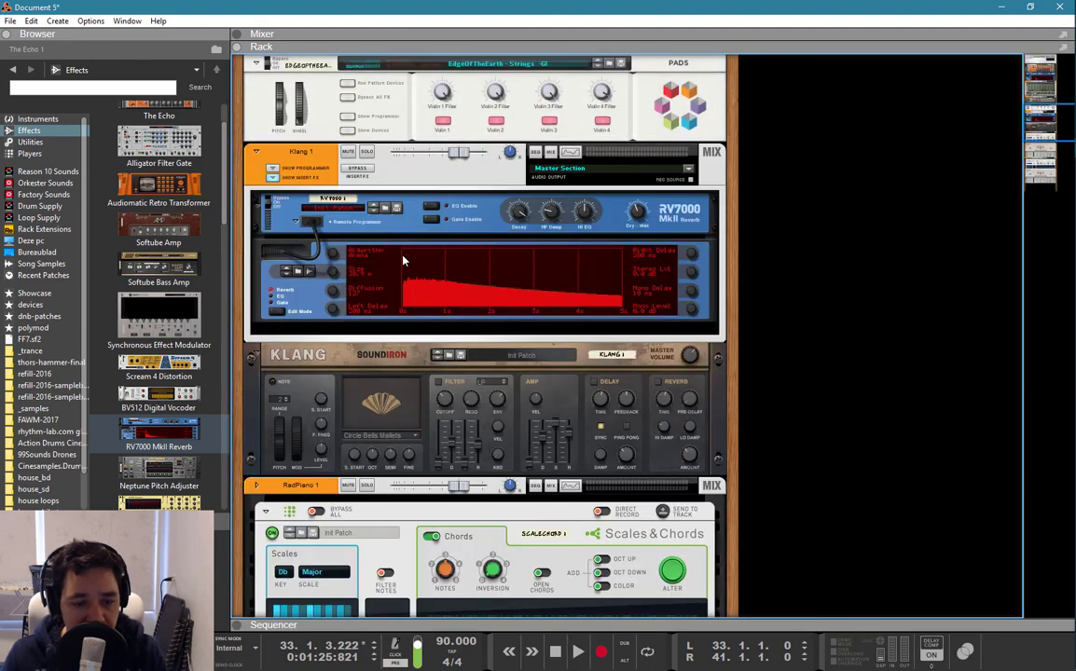
key("F5")
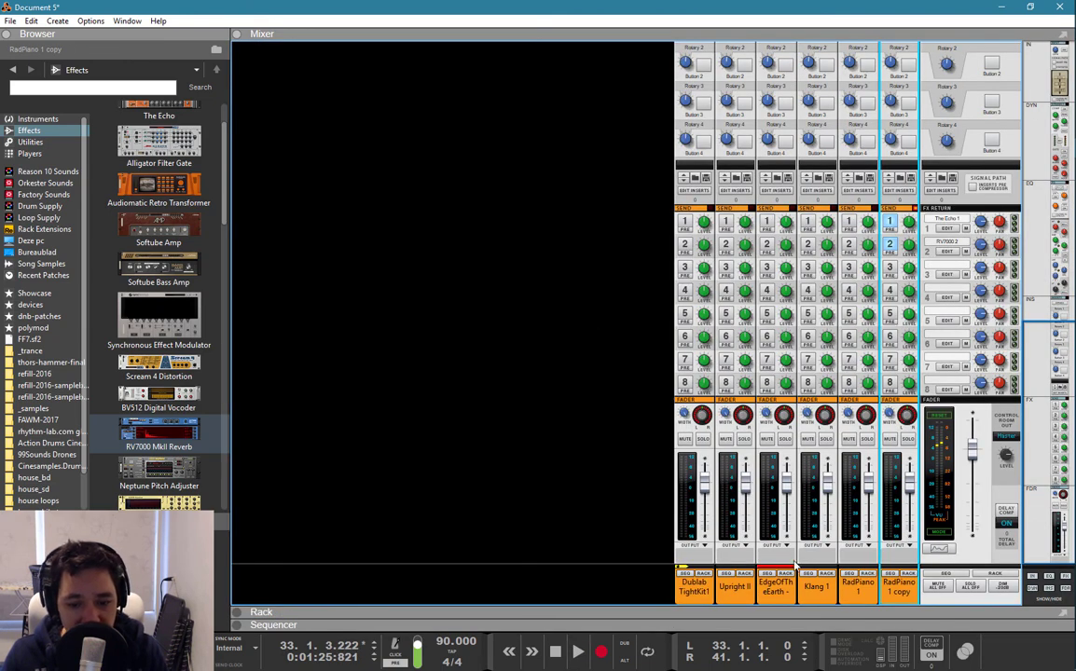
left_click(778, 593)
left_click(767, 222)
left_click(767, 244)
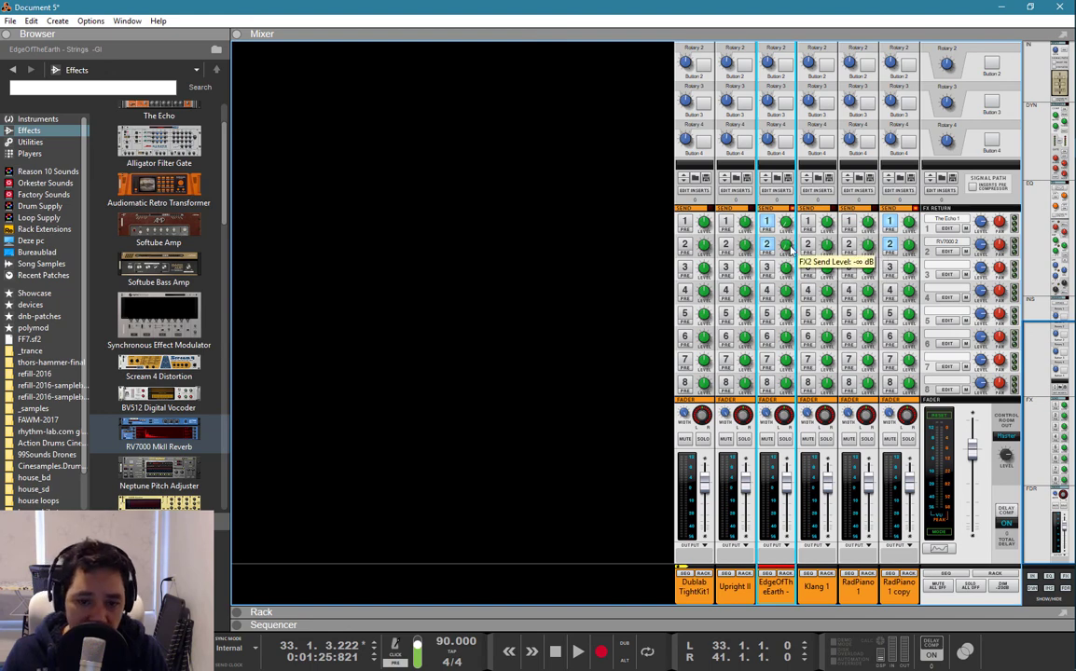
- Create automation lanes for the FX1 and FX2 send levels of the EdgeOfTheEarth strings channel
right_click(788, 227)
left_click(813, 234)
scroll(797, 177, "up", 5)
right_click(786, 238)
left_click(788, 240)
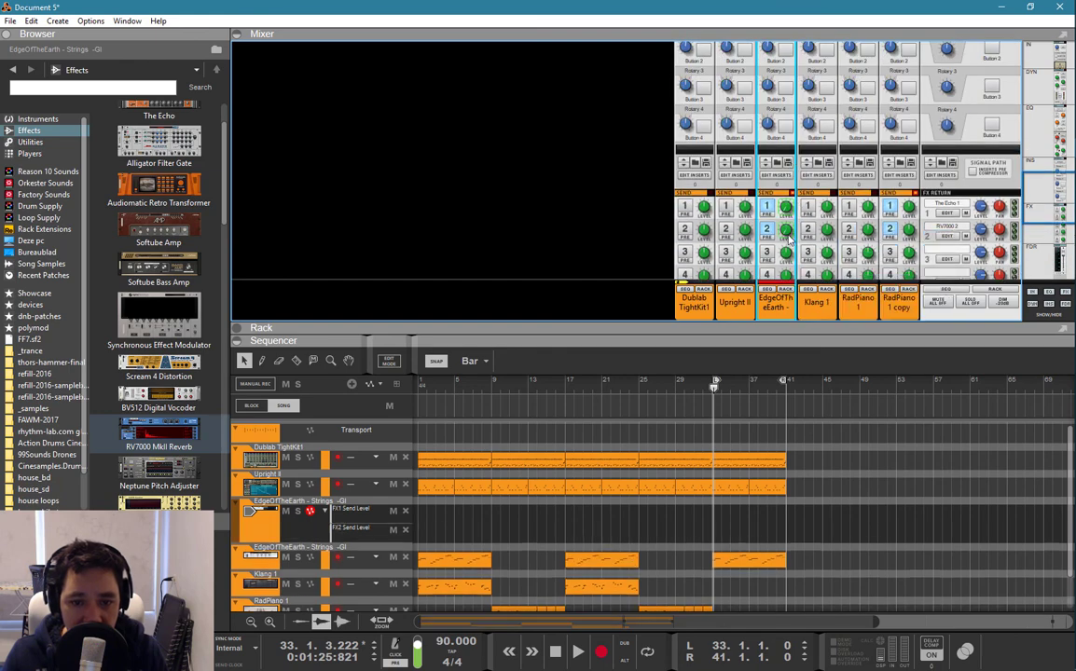
- Draw a one-bar automation clip starting at bar 33 with value 0 in both the FX1 and FX2 Send Level lanes
key("F6")
key("F7")
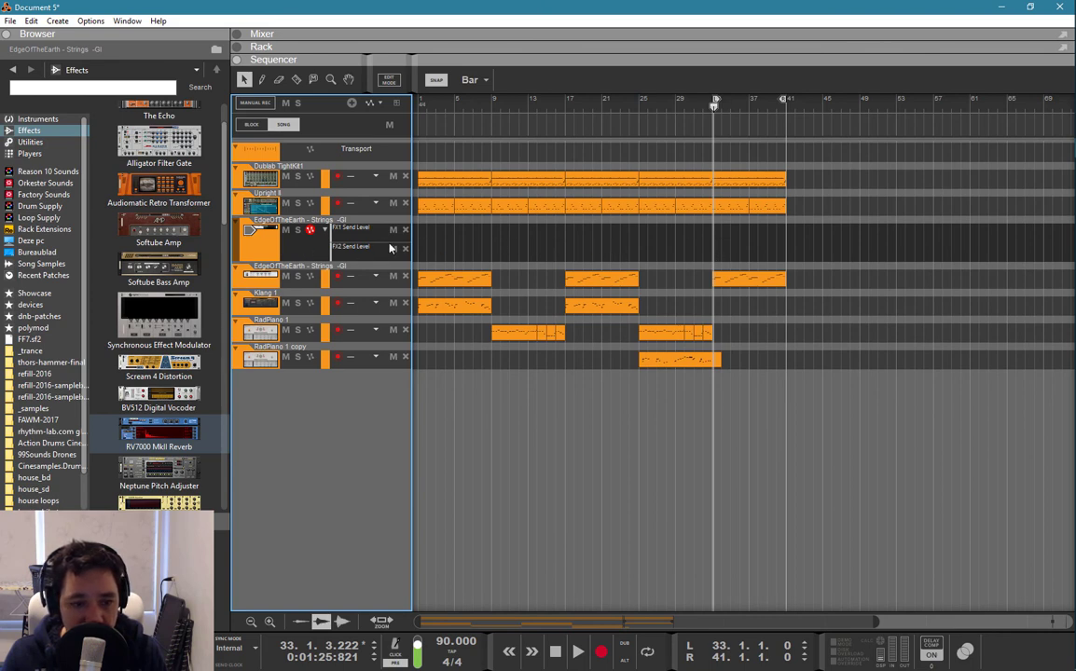
key("ctrl+e")
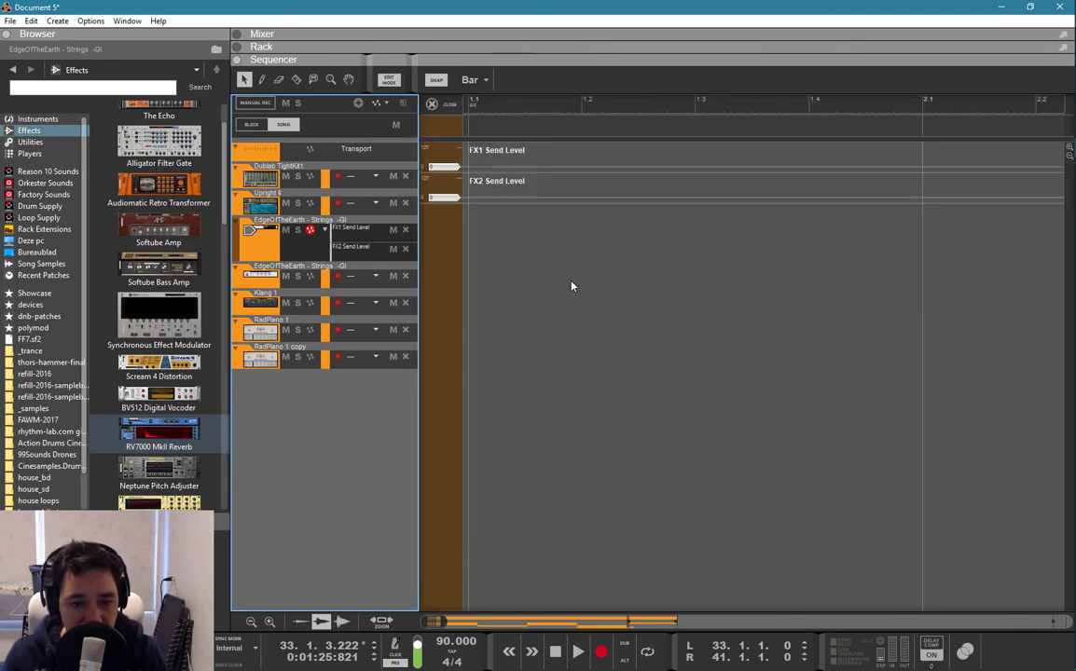
scroll(598, 291, "down", 15)
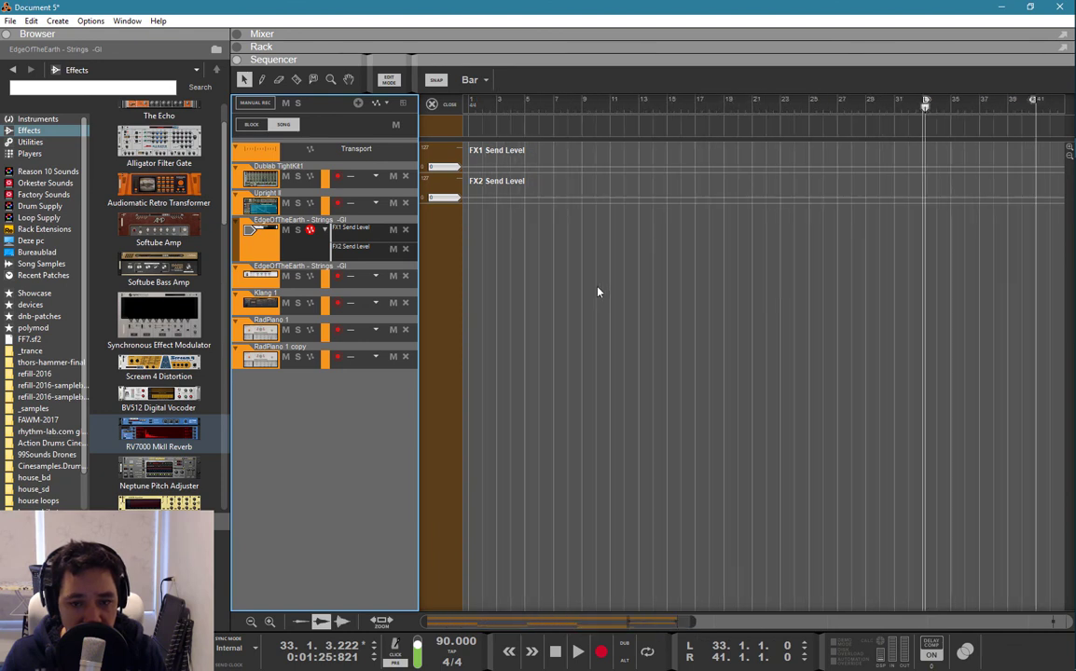
key("w")
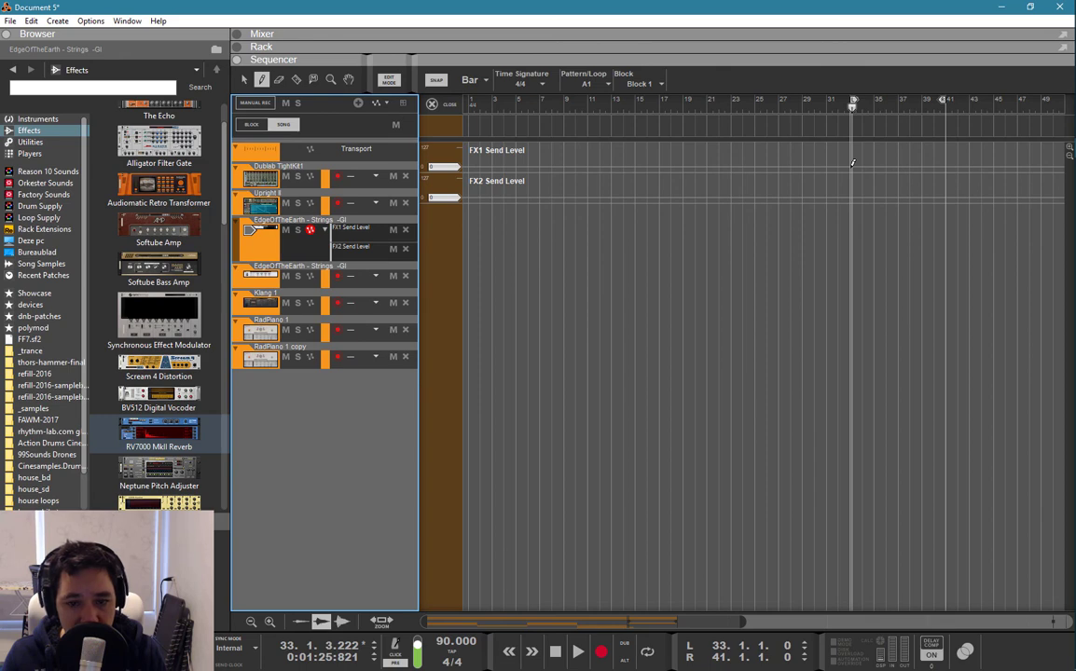
left_click(852, 163)
scroll(851, 166, "up", 4)
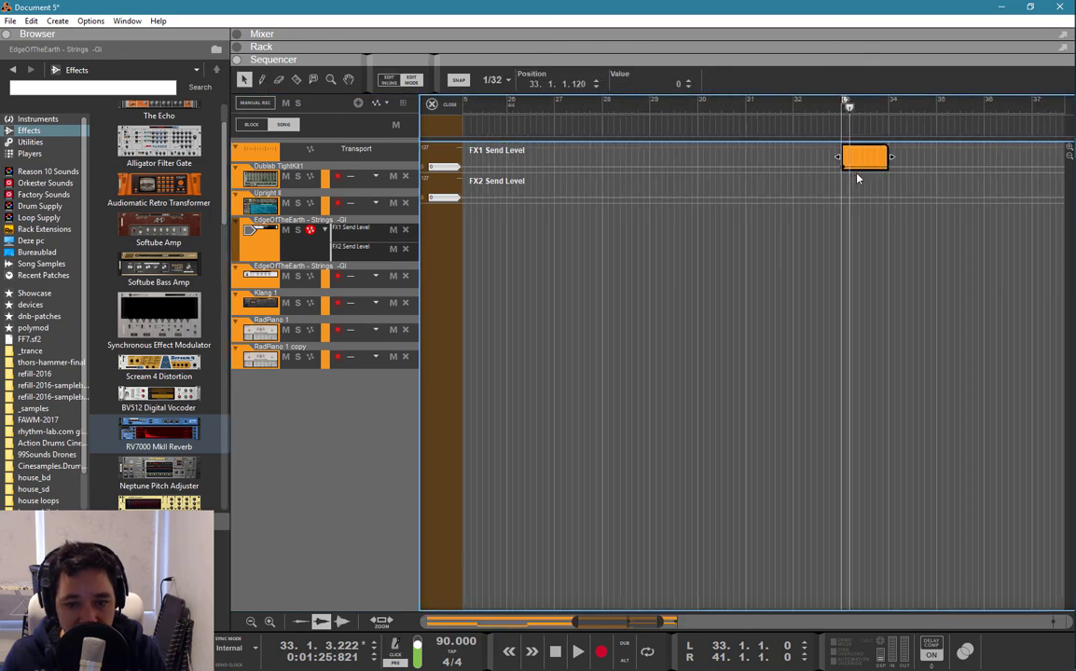
left_click(834, 191)
key("q")
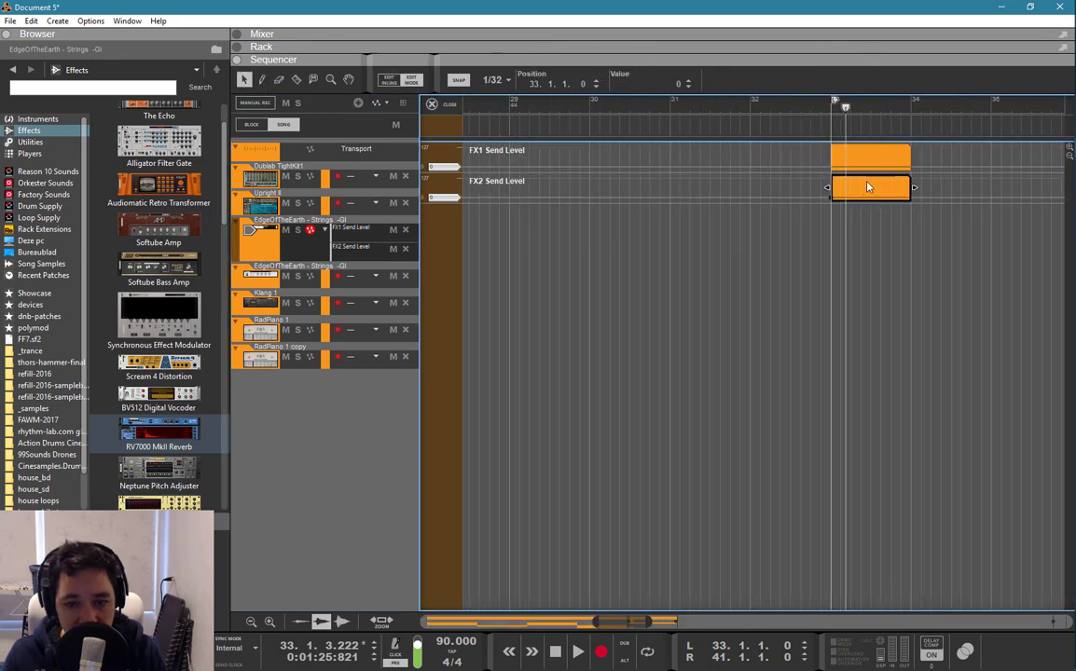
- Lengthen both send level automation clips to eight bars, ending at bar 41
left_click(903, 166)
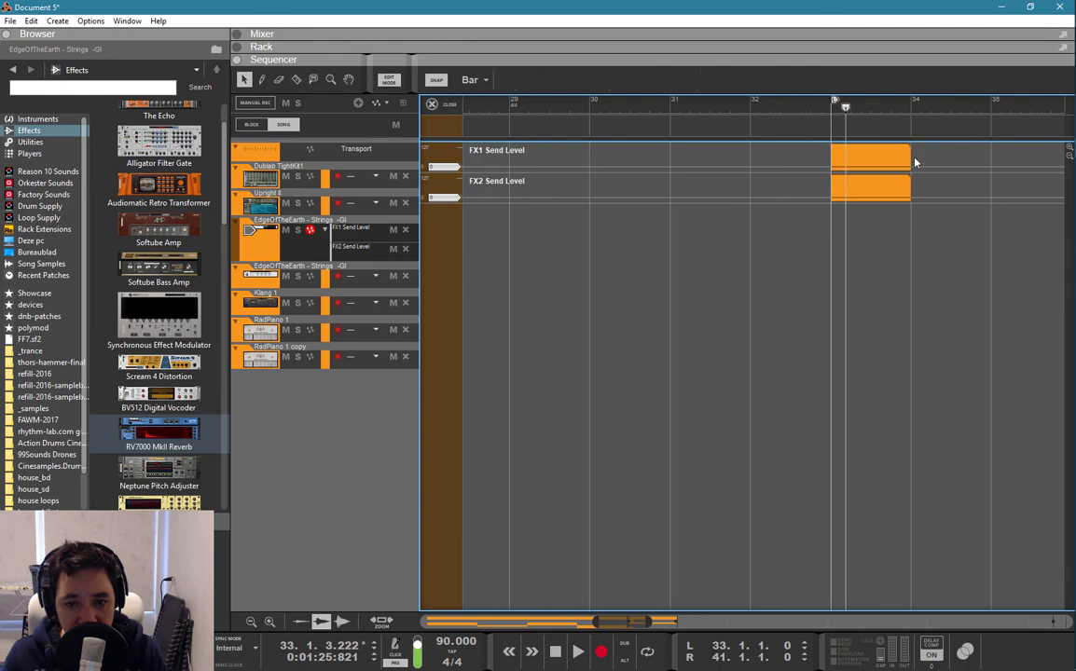
scroll(915, 164, "down", 4)
left_click_drag(955, 145, 888, 203)
scroll(937, 197, "down", 2)
left_click_drag(864, 159, 946, 161)
- Add a high end point just before bar 41 in both send level clips to form rising ramps, with FX2 reaching 93
key("w")
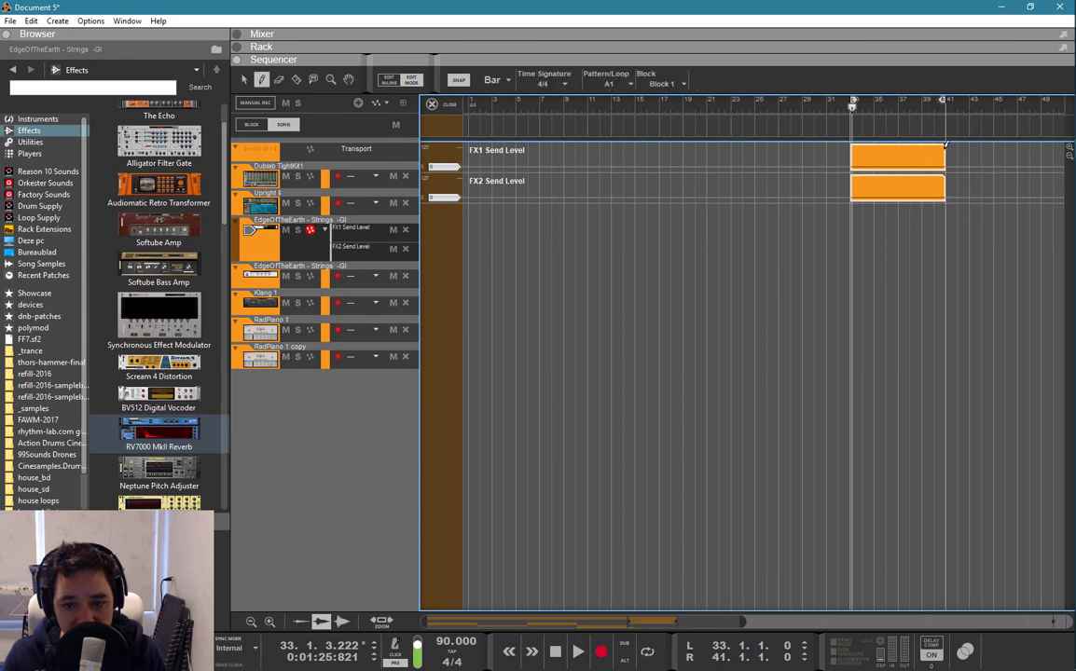
left_click(945, 147)
left_click(944, 178)
key("q")
- Play bars 33 to 41 to hear the rising strings sends, checking the mixer and rack, and return to the full arrangement
left_click_drag(854, 107, 851, 107)
key("space")
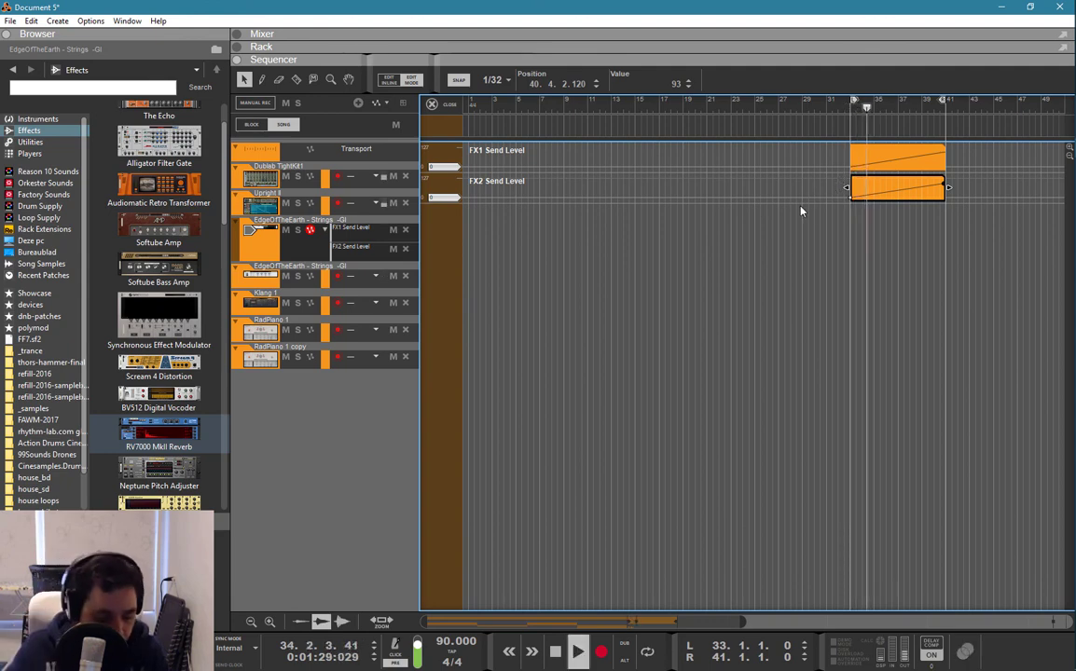
key("F5")
scroll(793, 228, "up", 4)
scroll(784, 242, "down", 7)
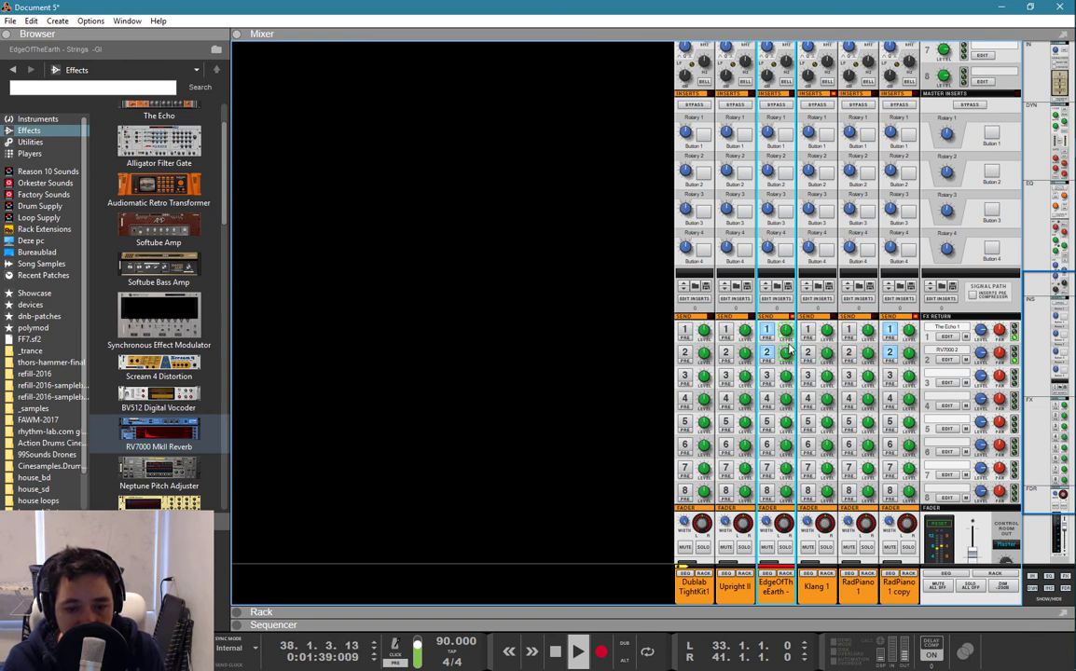
key("F5")
key("F6")
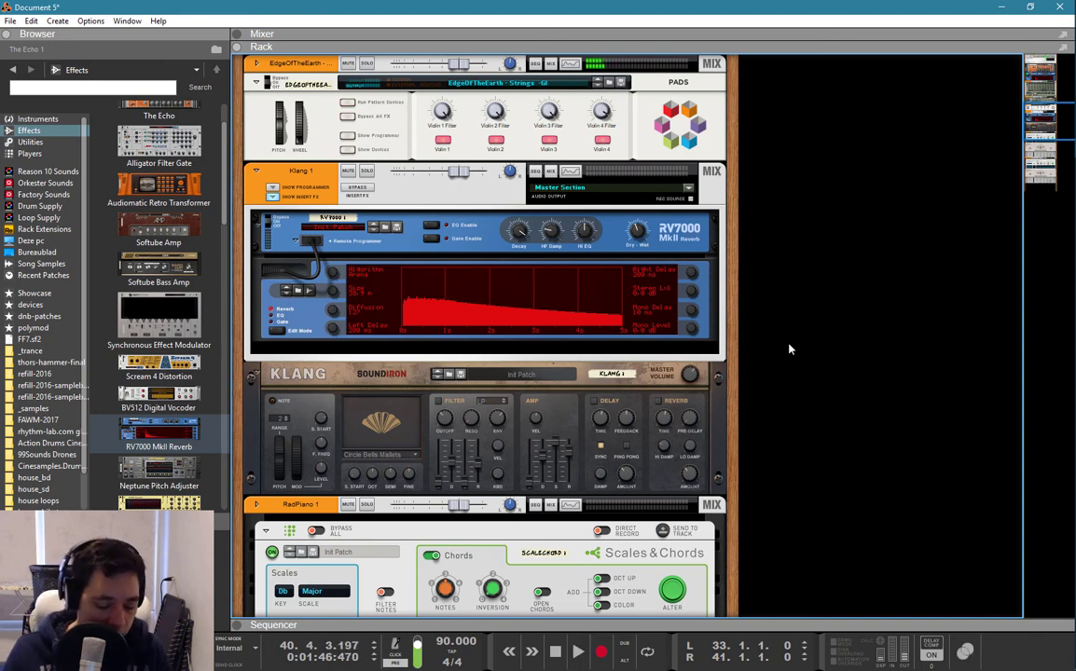
key("F7")
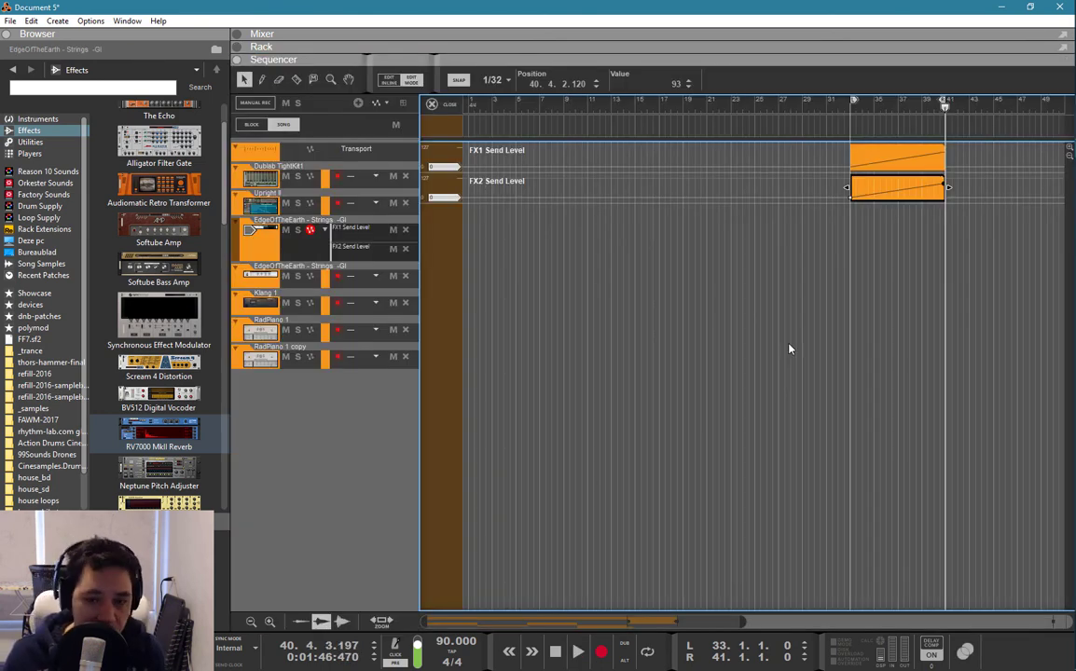
key("ctrl+e")
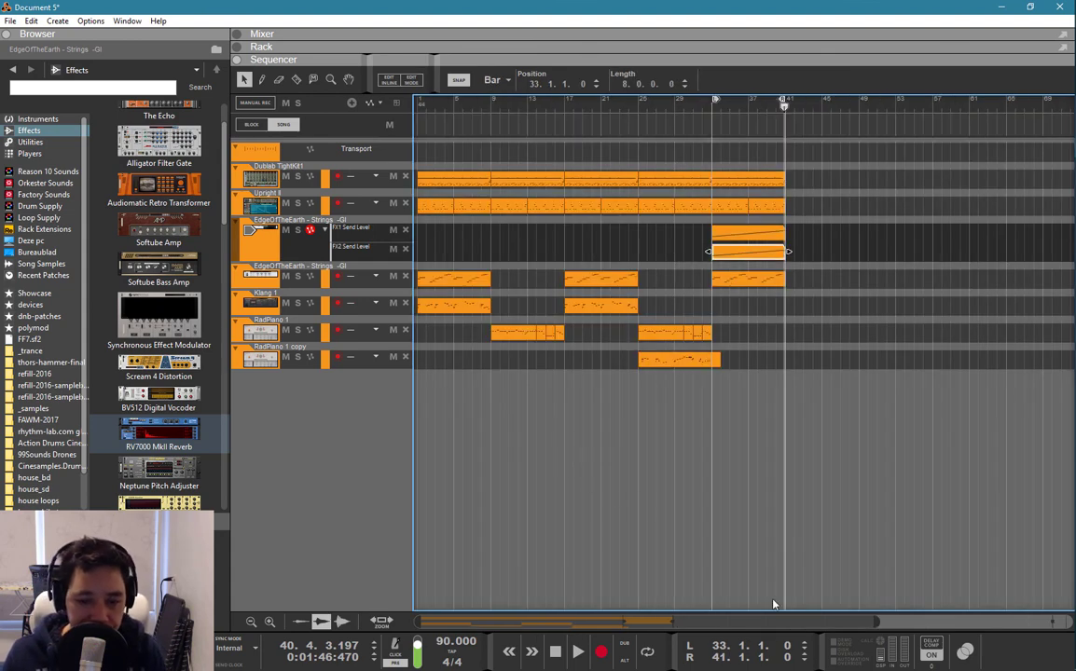